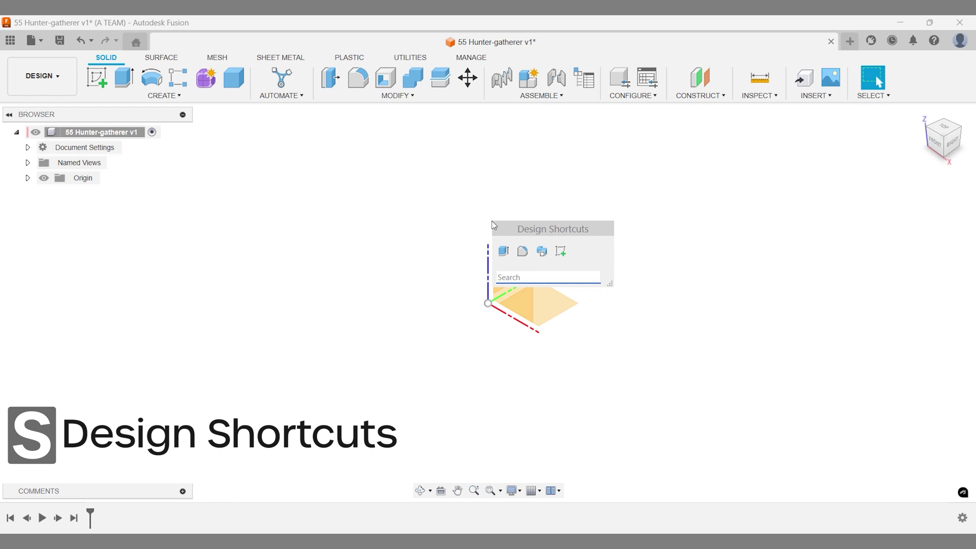
- Create an internal standard component named "Hunter-gatherer Bowl" and make it active
{"action": "type", "text": "new"}
{"action": "key", "text": "Return"}
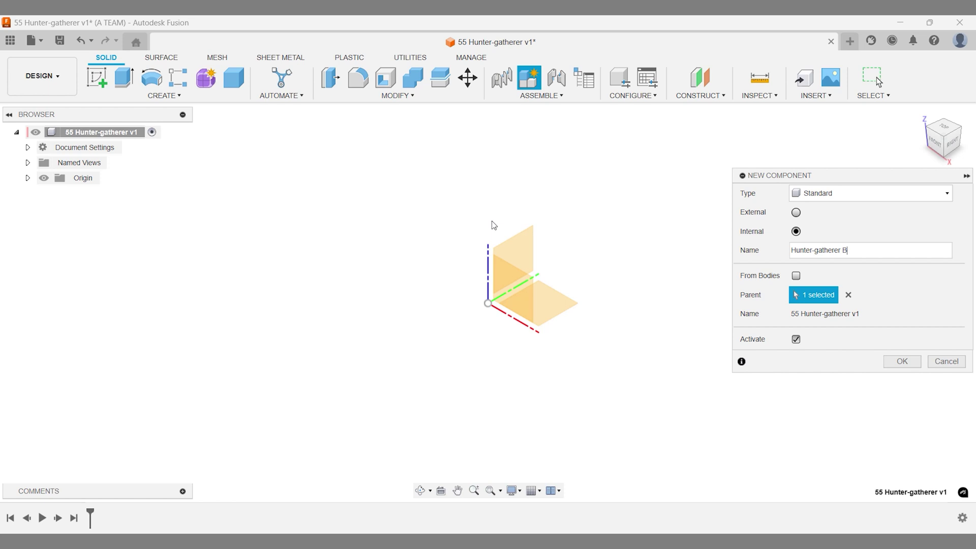
{"action": "key", "text": "Return"}
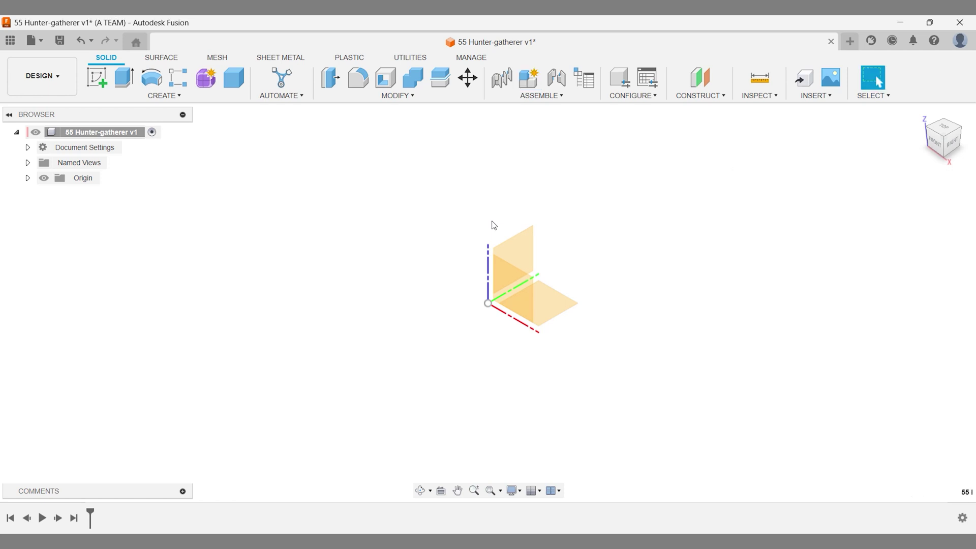
- Start a sketch on the horizontal XY plane and draw a center-diameter circle of about 100 mm at the origin
{"action": "type", "text": "sske"}
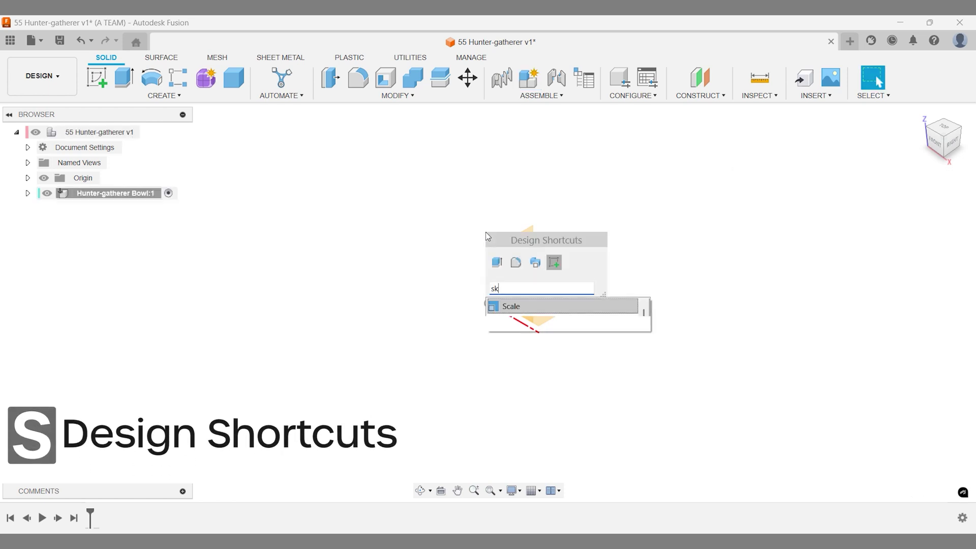
{"action": "key", "text": "Return"}
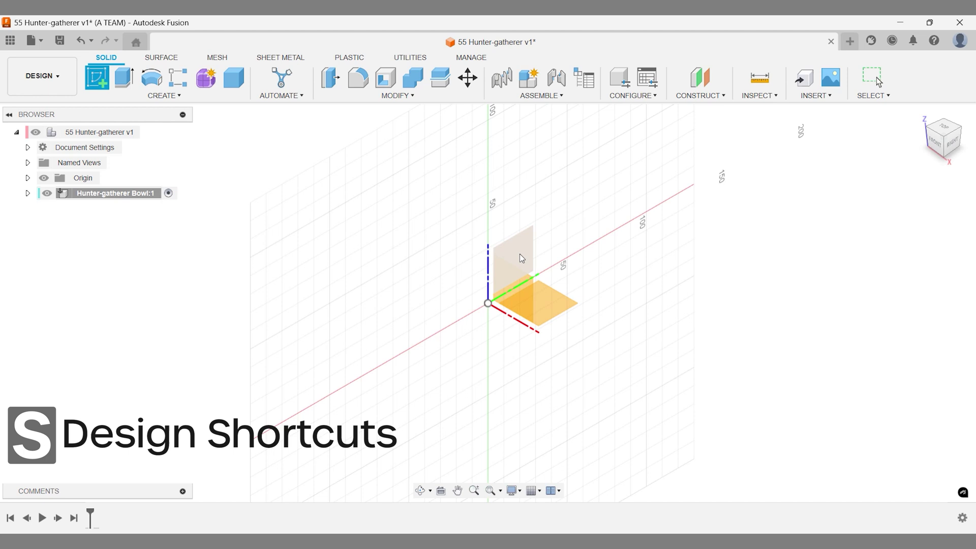
{"action": "left_click", "coordinate": [555, 304]}
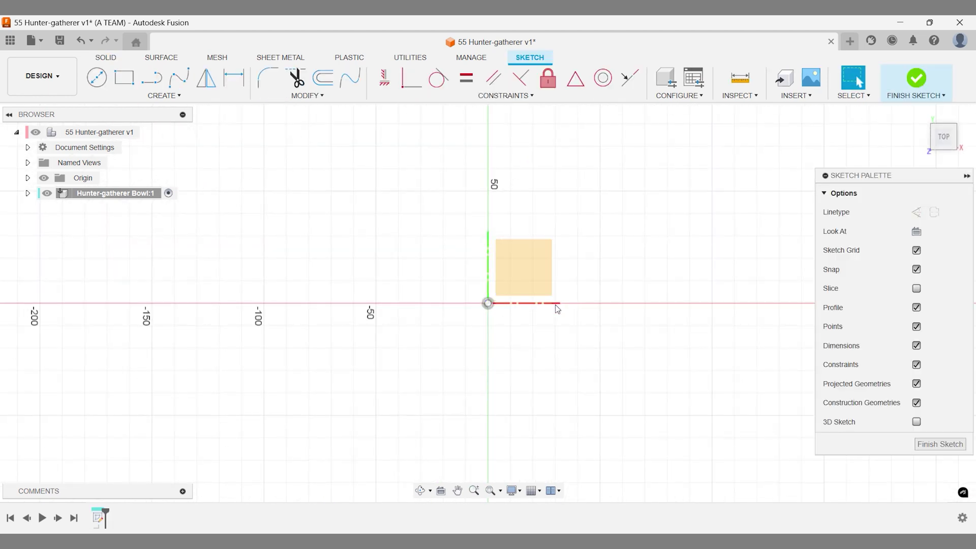
{"action": "key", "text": "c"}
{"action": "left_click", "coordinate": [488, 304]}
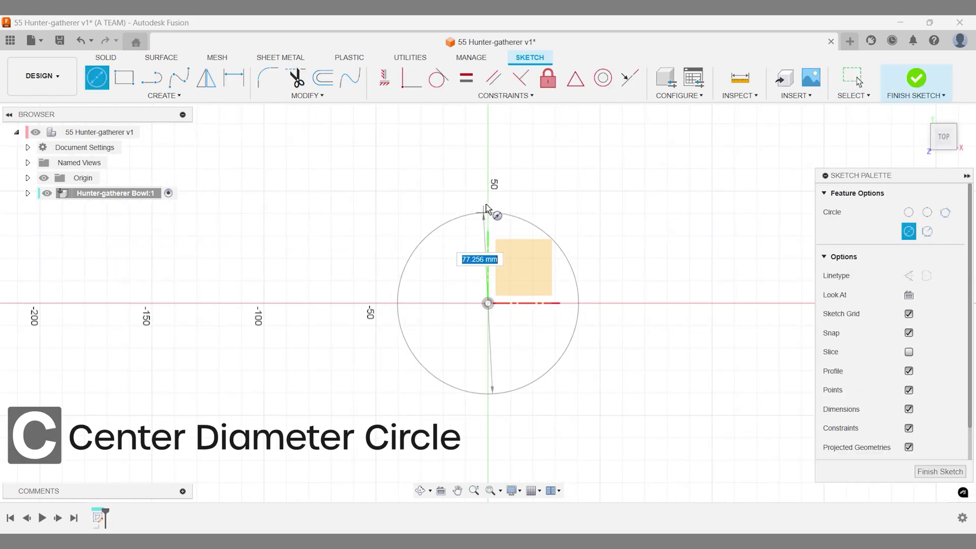
{"action": "left_click", "coordinate": [488, 191]}
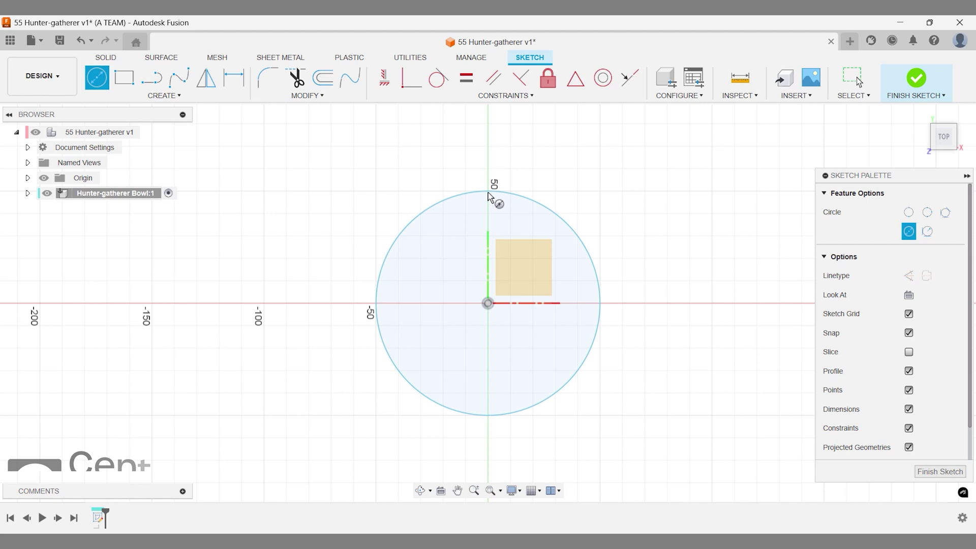
- Draw a 50 mm horizontal line in the +X direction from the circle's +Y quadrant point, and a diagonal line joining the +X and +Y quadrant points
{"action": "key", "text": "l"}
{"action": "left_click", "coordinate": [488, 192]}
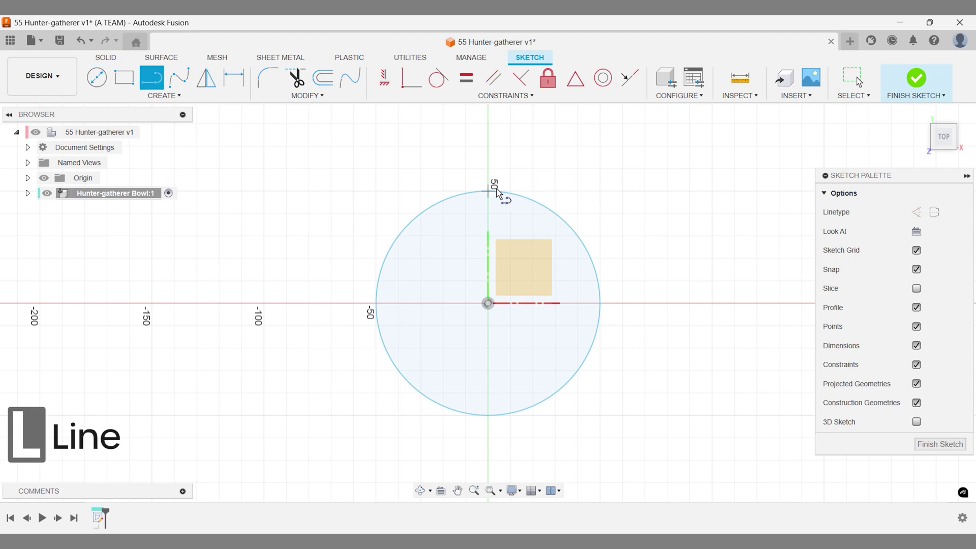
{"action": "left_click", "coordinate": [599, 191]}
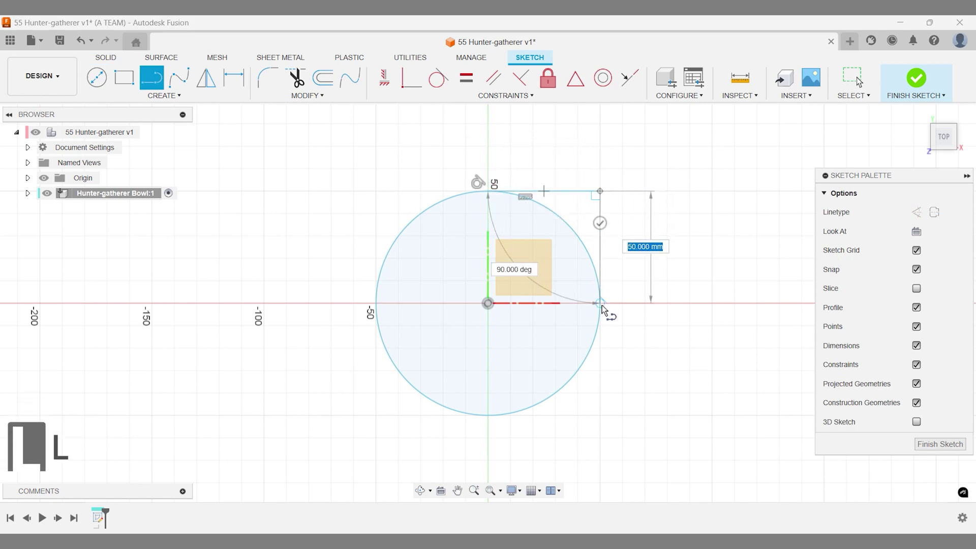
{"action": "key", "text": "Escape"}
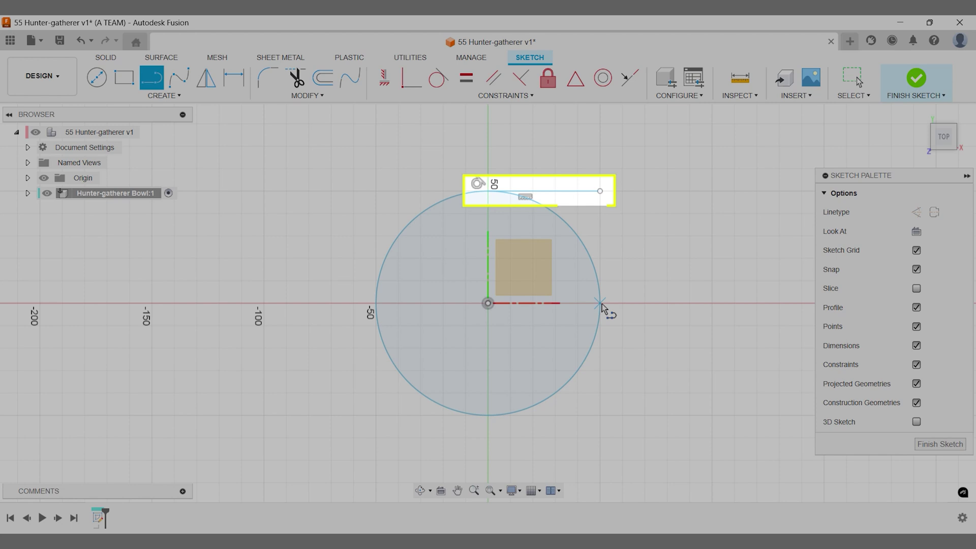
{"action": "left_click", "coordinate": [600, 304]}
{"action": "double_click", "coordinate": [488, 191]}
{"action": "key", "text": "Escape"}
- Trim away the quarter arc between the +X and +Y quadrant points and the diagonal line, leaving the open arc with its tangent line
{"action": "type", "text": "s"}
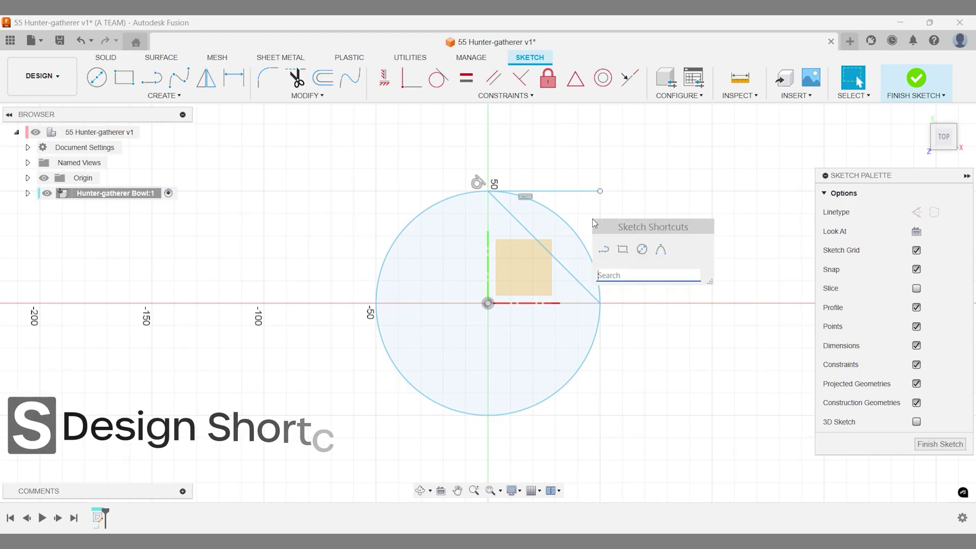
{"action": "type", "text": "trim"}
{"action": "key", "text": "Return"}
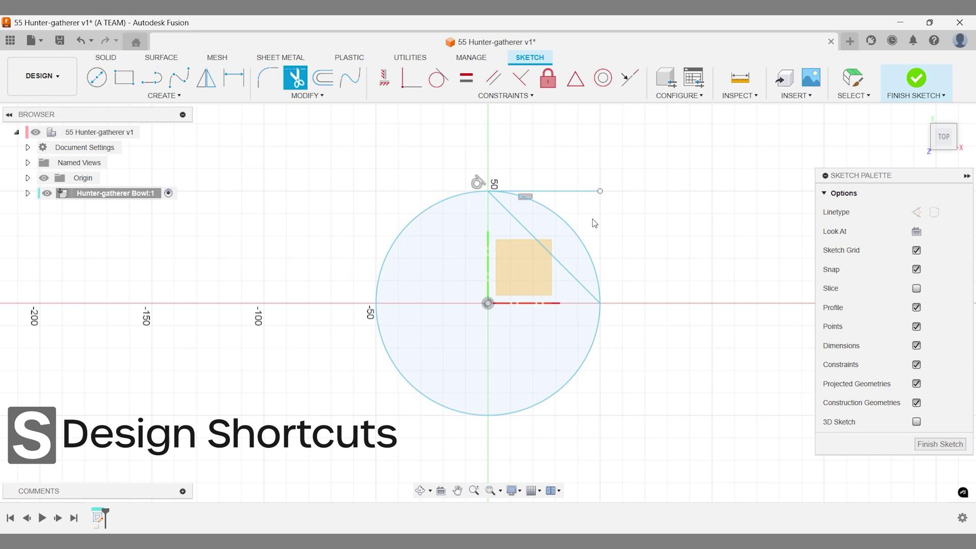
{"action": "left_click", "coordinate": [574, 232]}
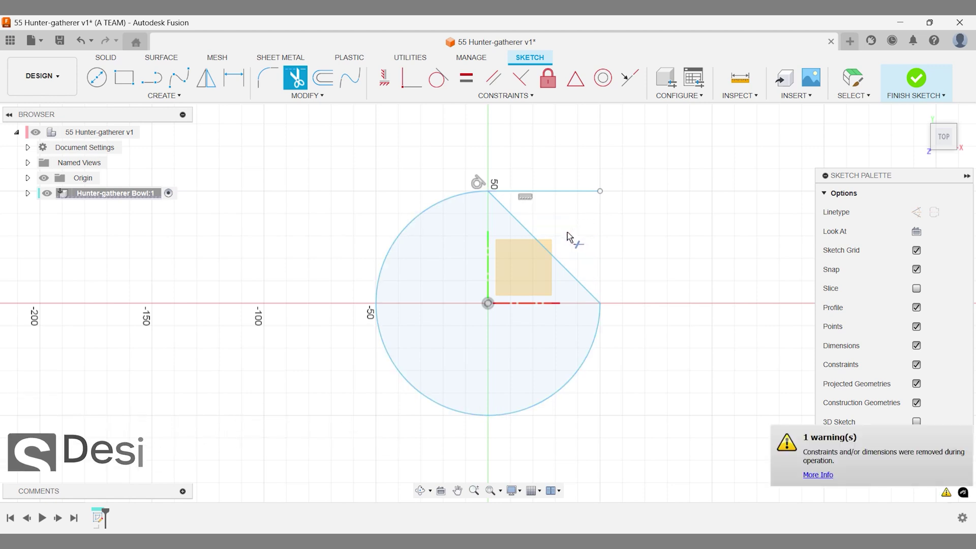
{"action": "left_click", "coordinate": [542, 245]}
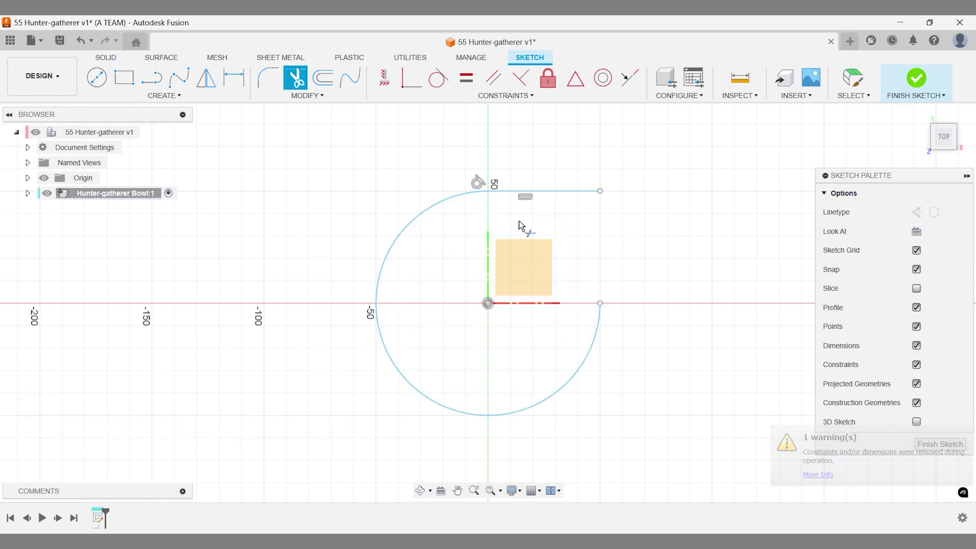
- Create an offset construction plane 100 mm above the XY plane
{"action": "type", "text": "s"}
{"action": "type", "text": "off"}
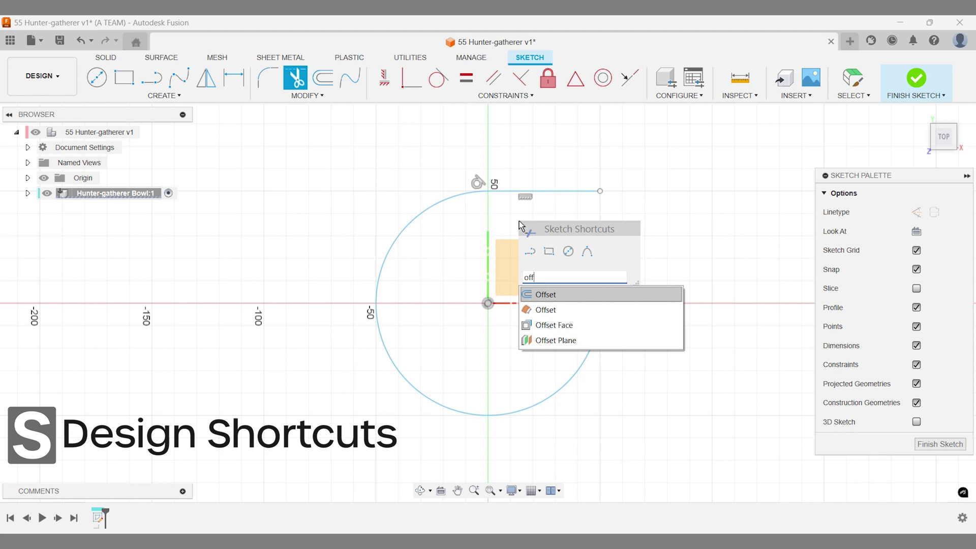
{"action": "key", "text": "Down"}
{"action": "key", "text": "Down"}
{"action": "key", "text": "Down"}
{"action": "key", "text": "Return"}
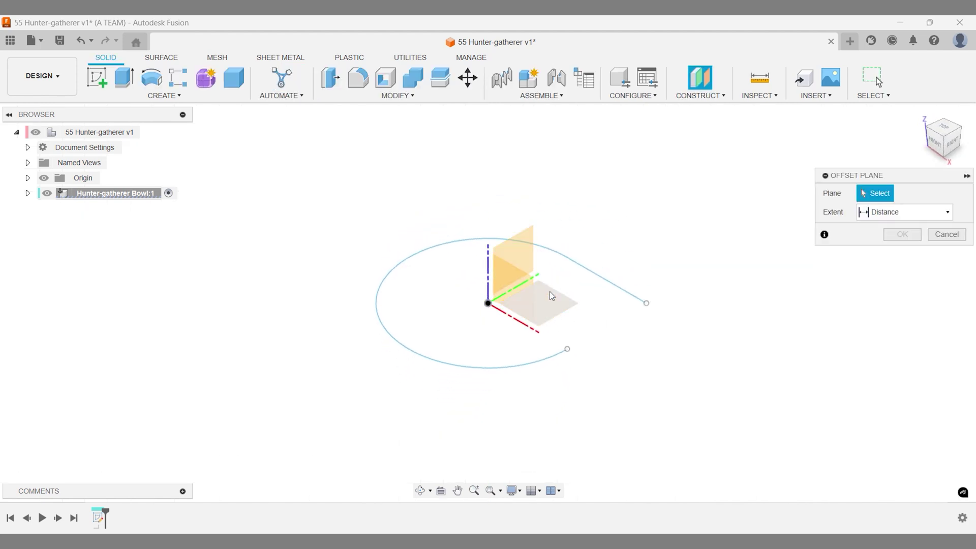
{"action": "left_click", "coordinate": [550, 291]}
{"action": "type", "text": "100"}
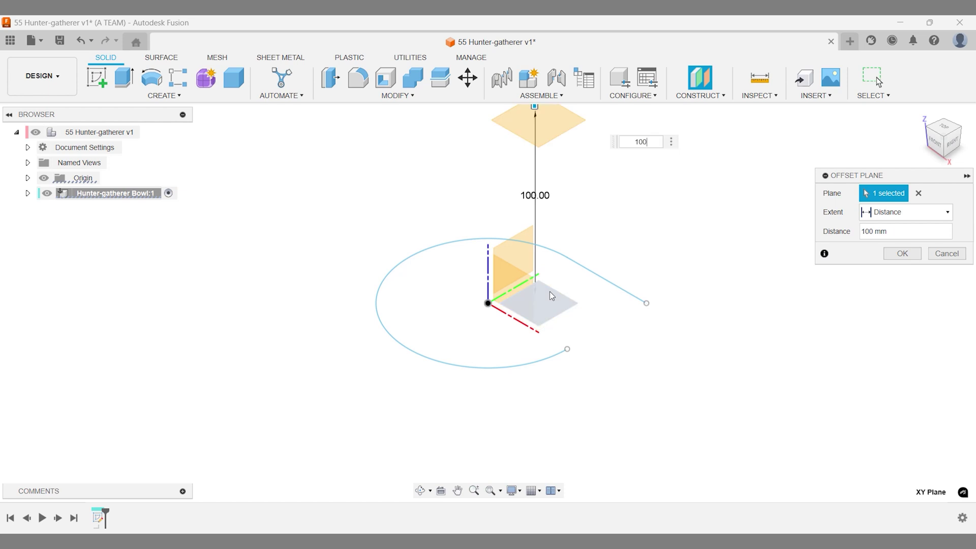
{"action": "key", "text": "Return"}
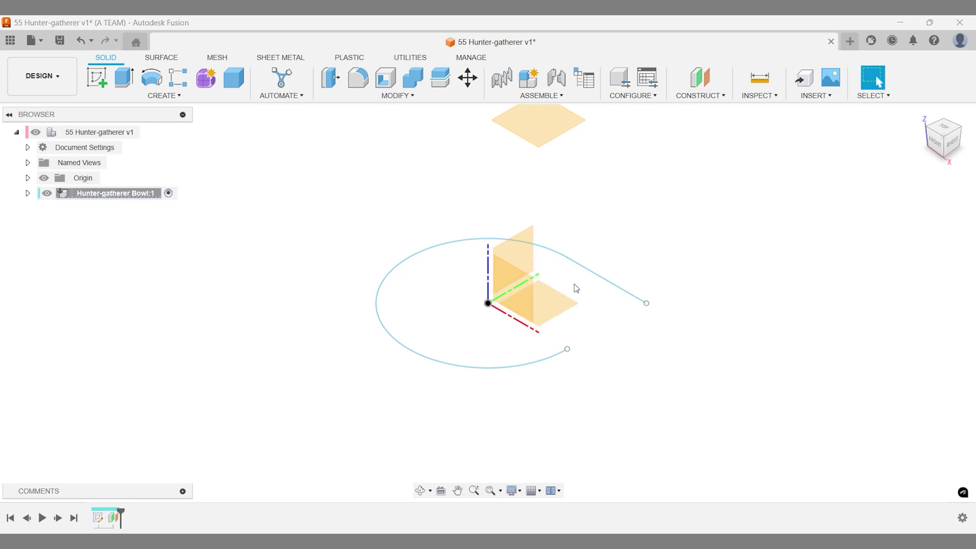
- Start a sketch on the offset plane and project the lower sketch's straight line and arc into it
{"action": "type", "text": "sske"}
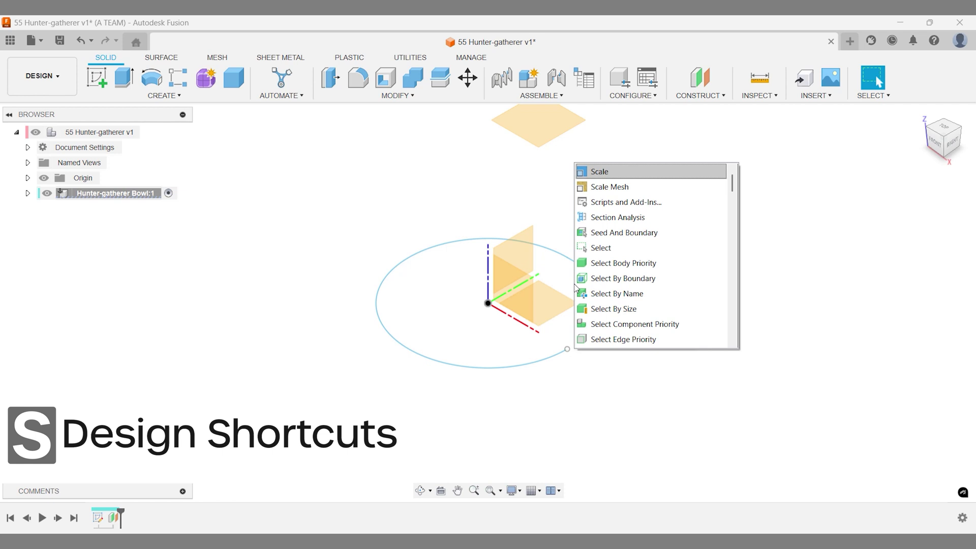
{"action": "key", "text": "Return"}
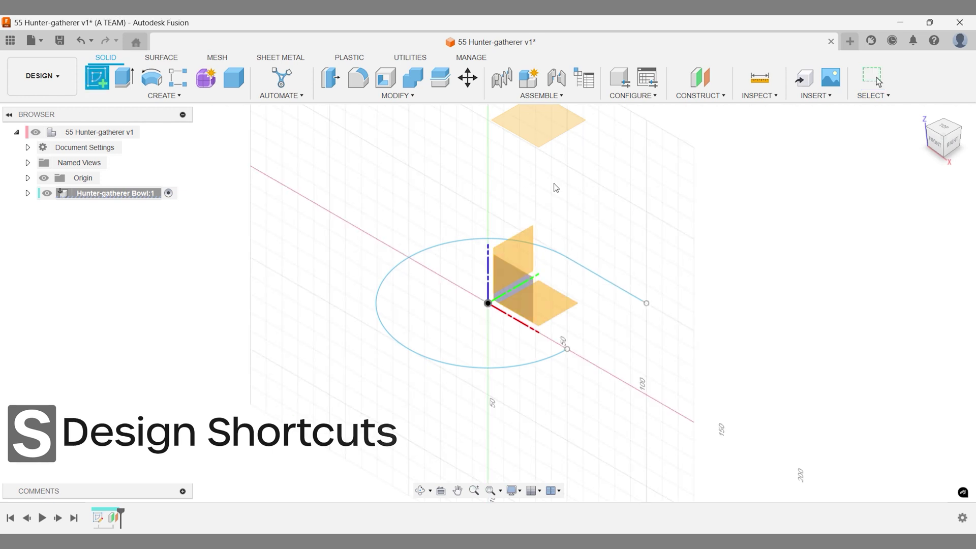
{"action": "left_click", "coordinate": [548, 143]}
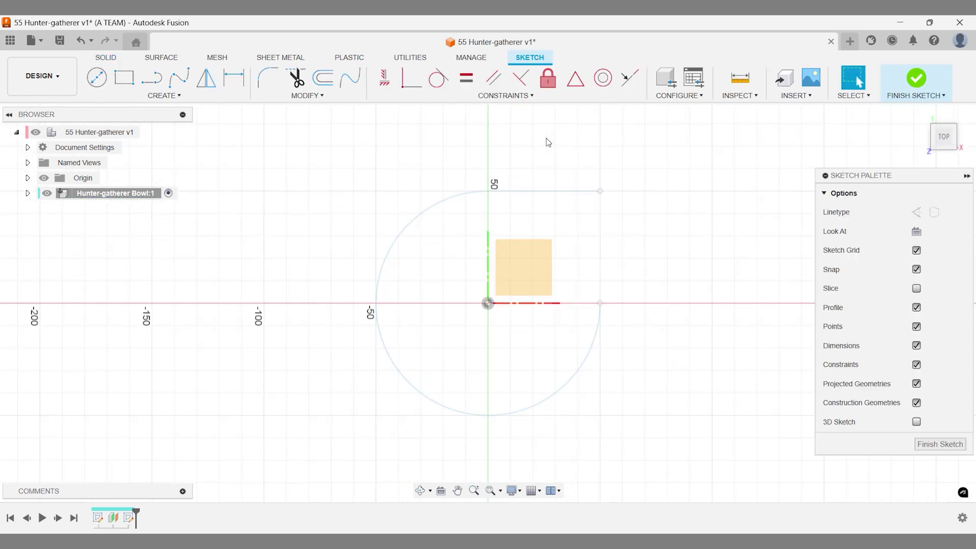
{"action": "type", "text": "spro"}
{"action": "key", "text": "Return"}
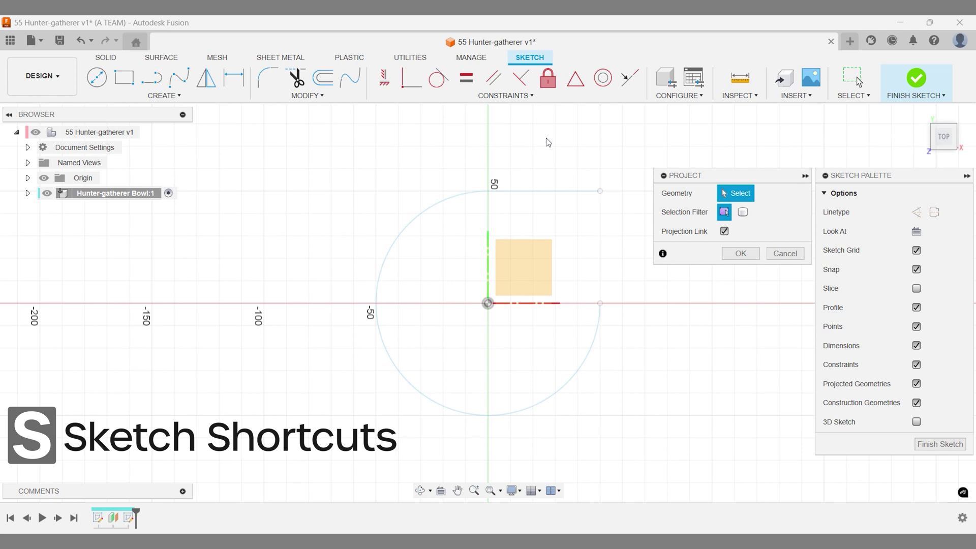
{"action": "left_click", "coordinate": [517, 192]}
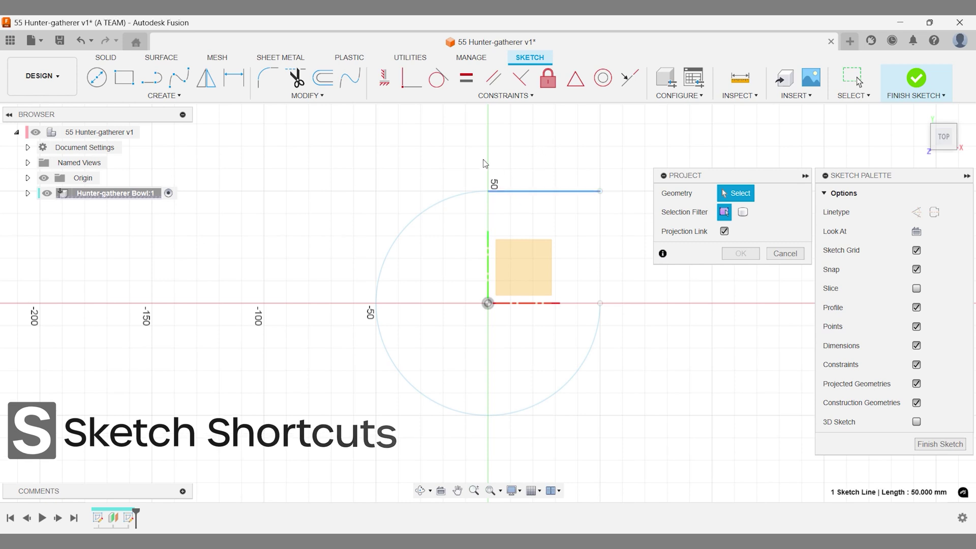
{"action": "left_click", "coordinate": [460, 196]}
{"action": "key", "text": "Return"}
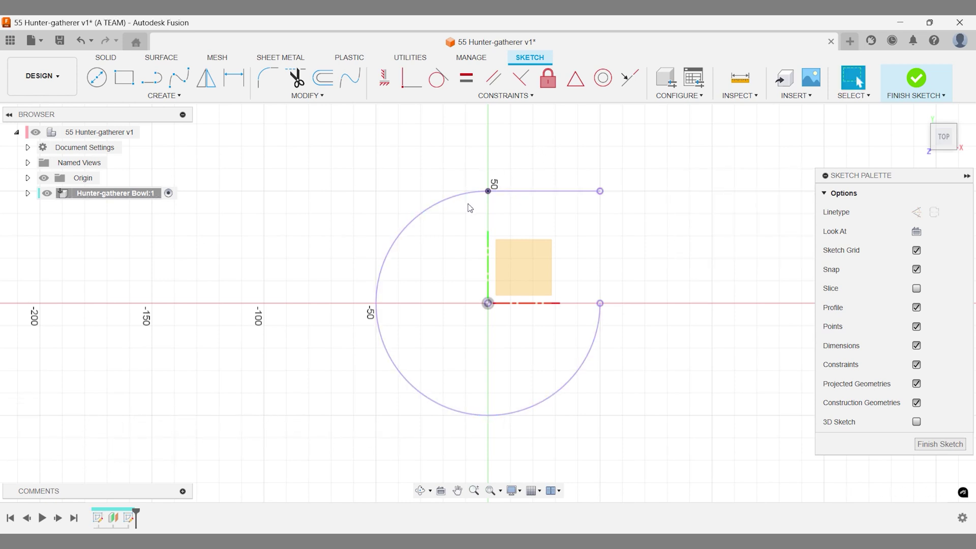
- Offset the projected line-and-arc chain outward by 20 mm
{"action": "type", "text": "s"}
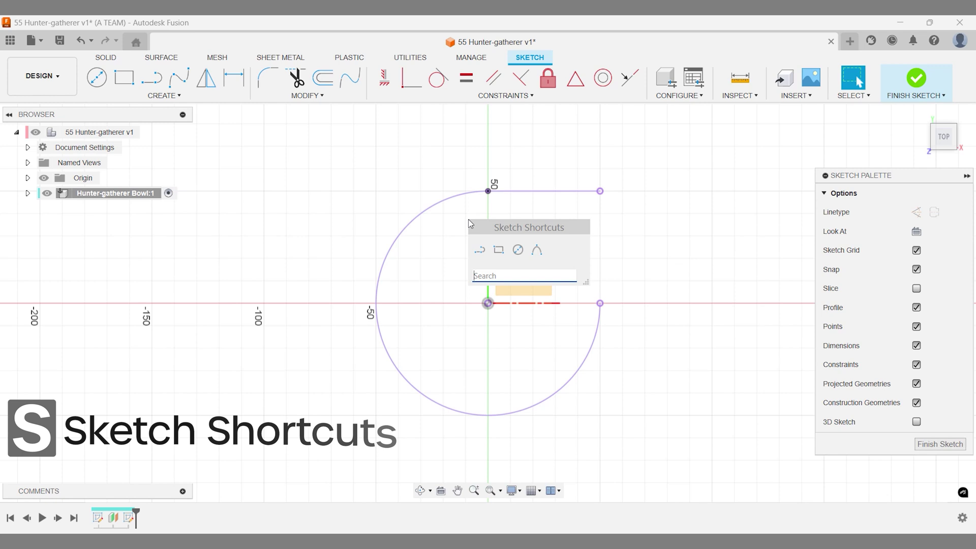
{"action": "type", "text": "off"}
{"action": "key", "text": "Return"}
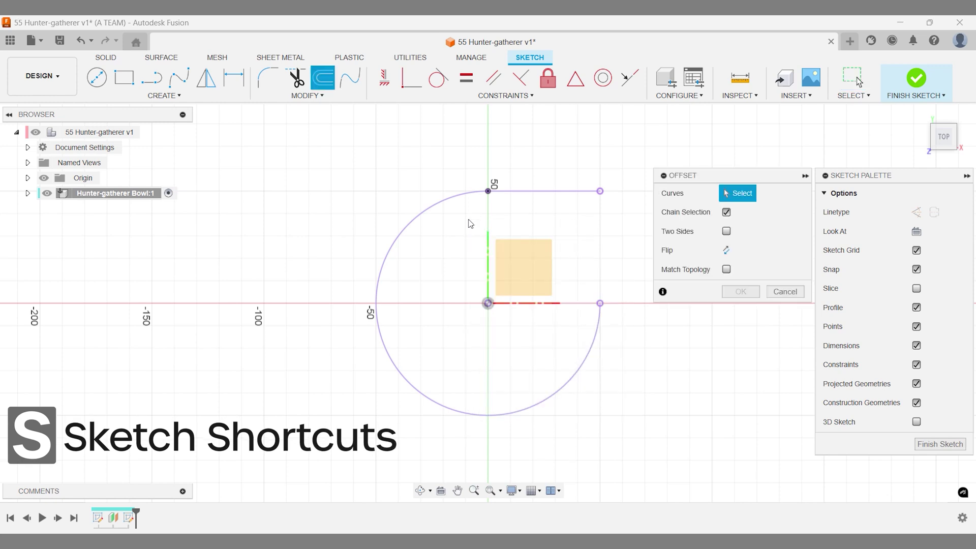
{"action": "left_click", "coordinate": [509, 192]}
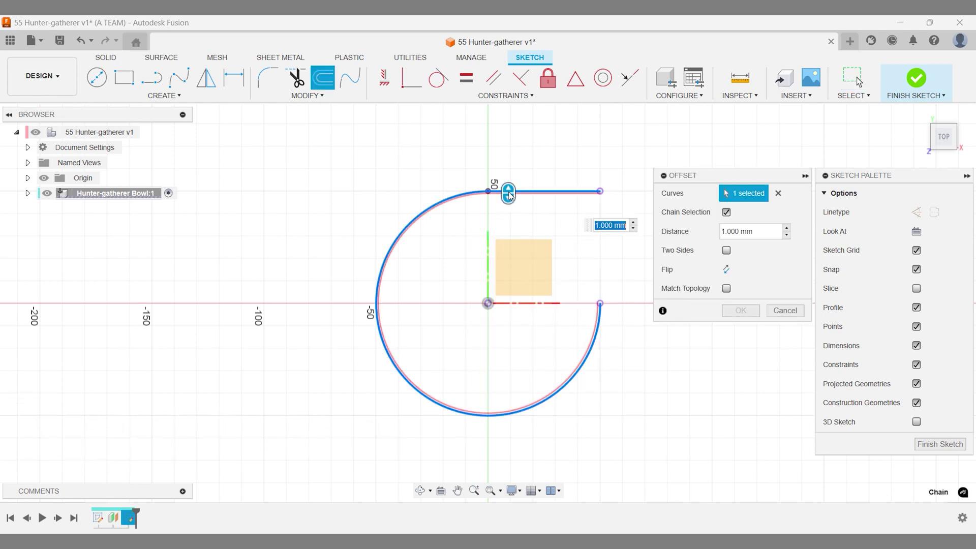
{"action": "left_click_drag", "start_coordinate": [508, 192], "coordinate": [507, 176]}
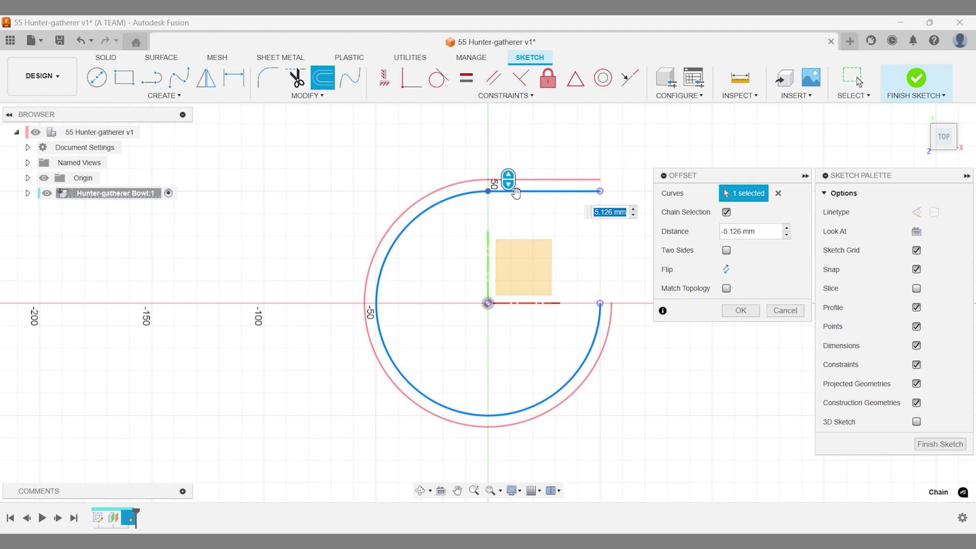
{"action": "key", "text": "Return"}
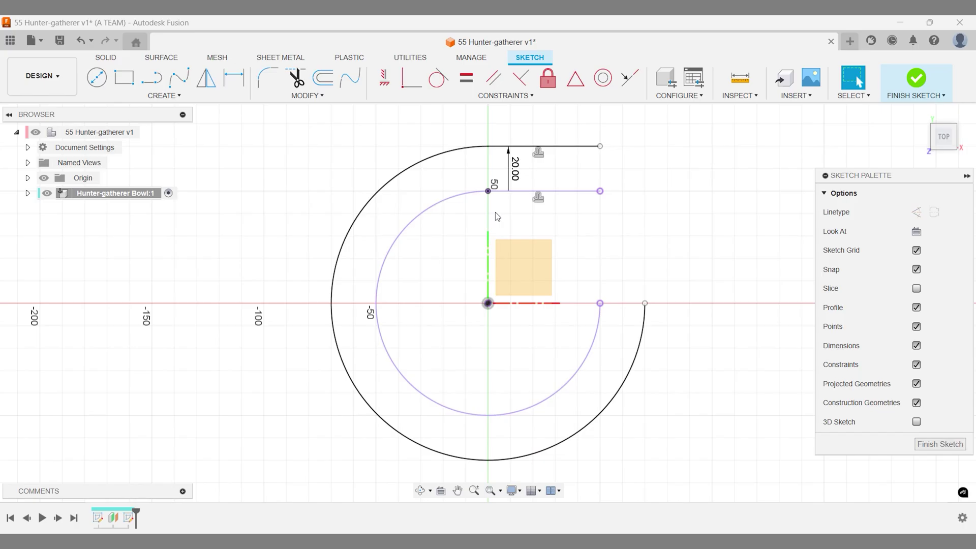
- Create a lofted sheet metal flange between the lower open profile and the larger offset profile as a new Corten Steel body
{"action": "type", "text": "sflan"}
{"action": "key", "text": "Return"}
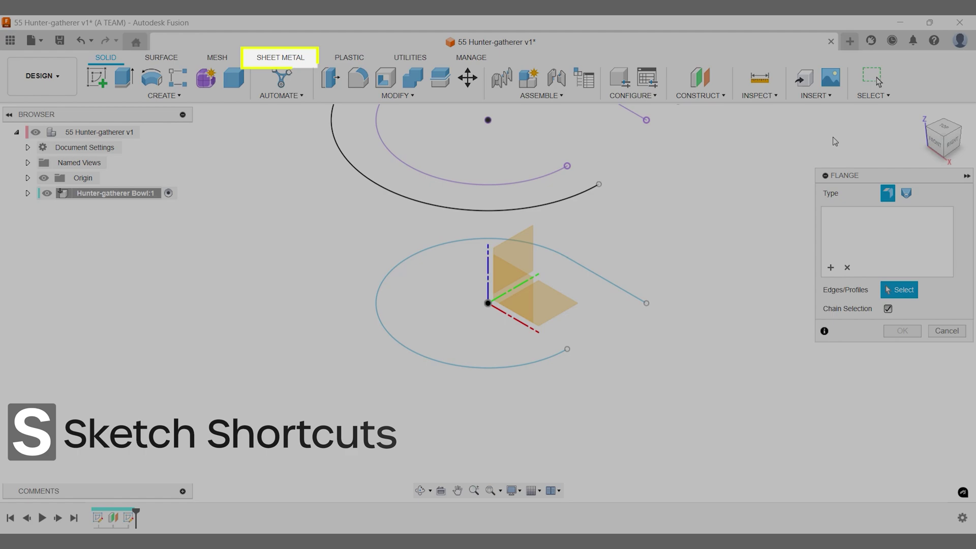
{"action": "left_click", "coordinate": [921, 114]}
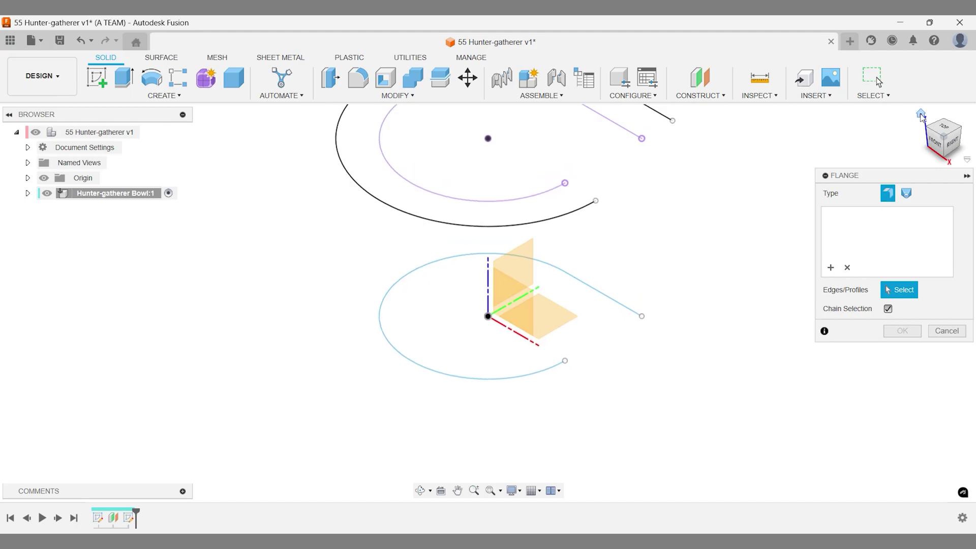
{"action": "left_click", "coordinate": [907, 193]}
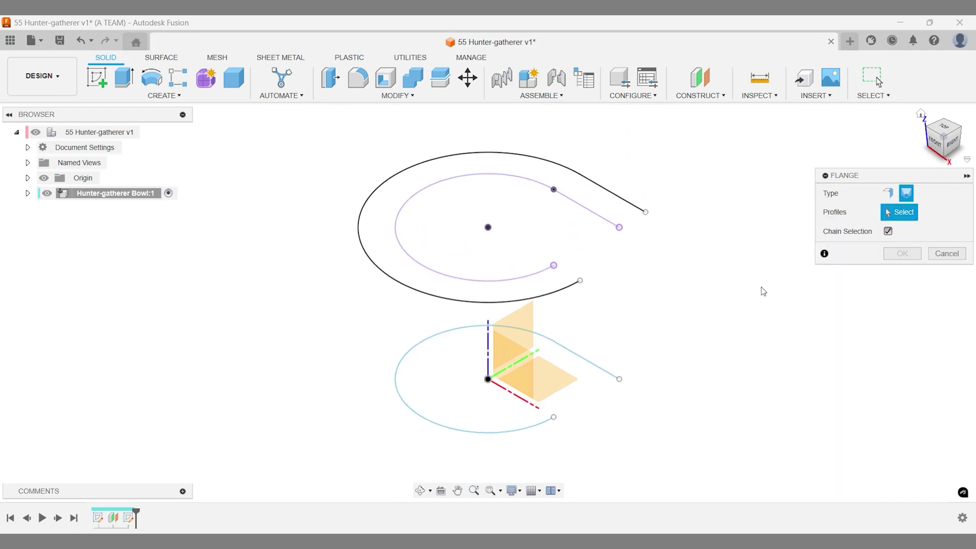
{"action": "left_click", "coordinate": [585, 363]}
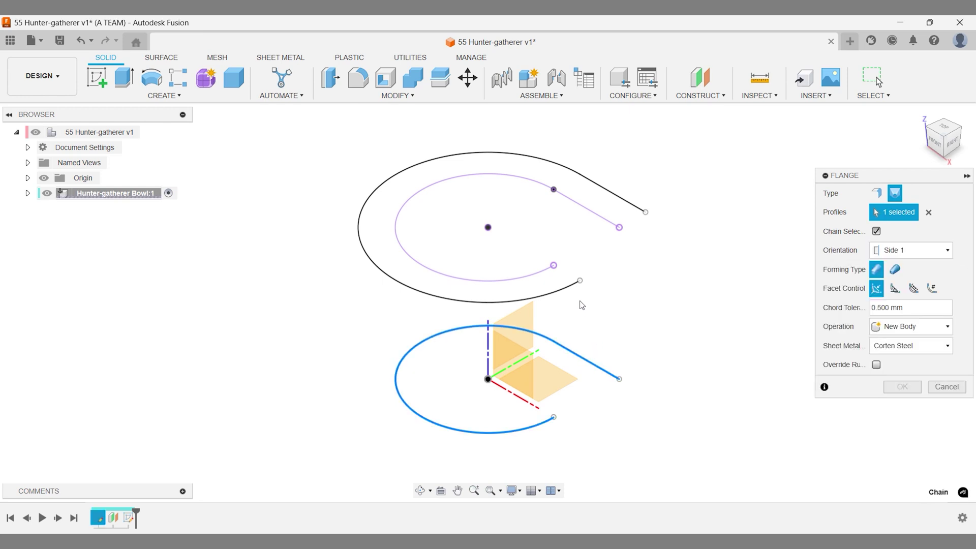
{"action": "left_click", "coordinate": [571, 289]}
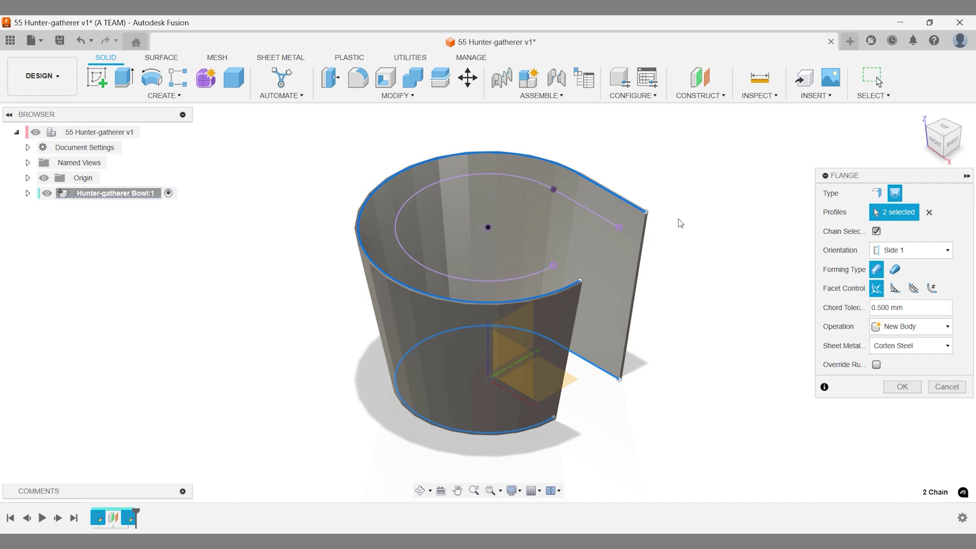
{"action": "key", "text": "Return"}
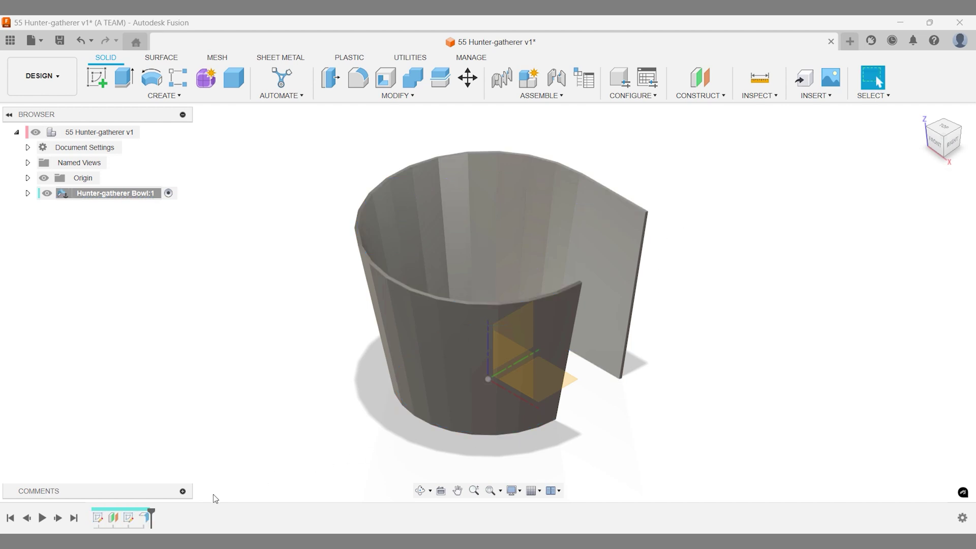
- Edit the lofted flange and change its forming type to die formed for a smooth, non-faceted wall
{"action": "left_click", "coordinate": [142, 520]}
{"action": "right_click", "coordinate": [142, 521]}
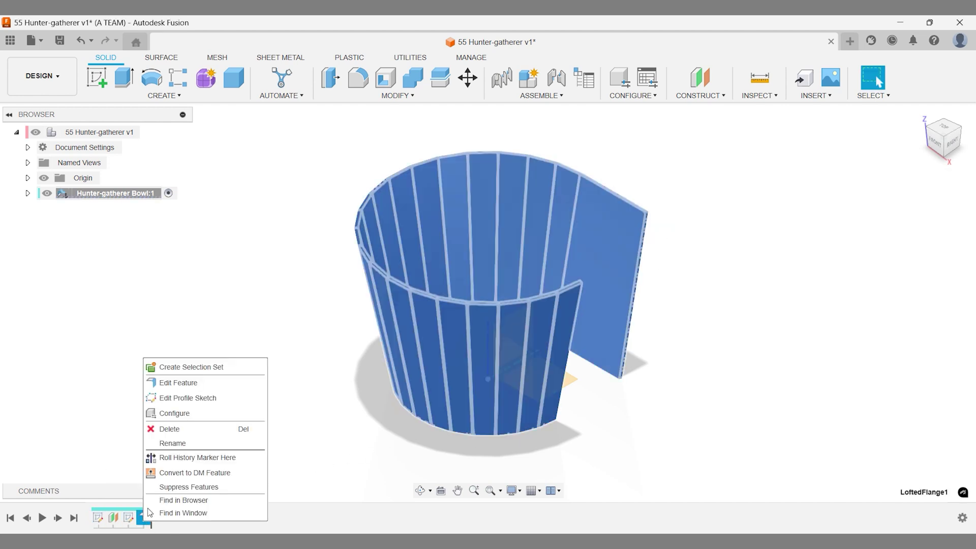
{"action": "left_click", "coordinate": [192, 383]}
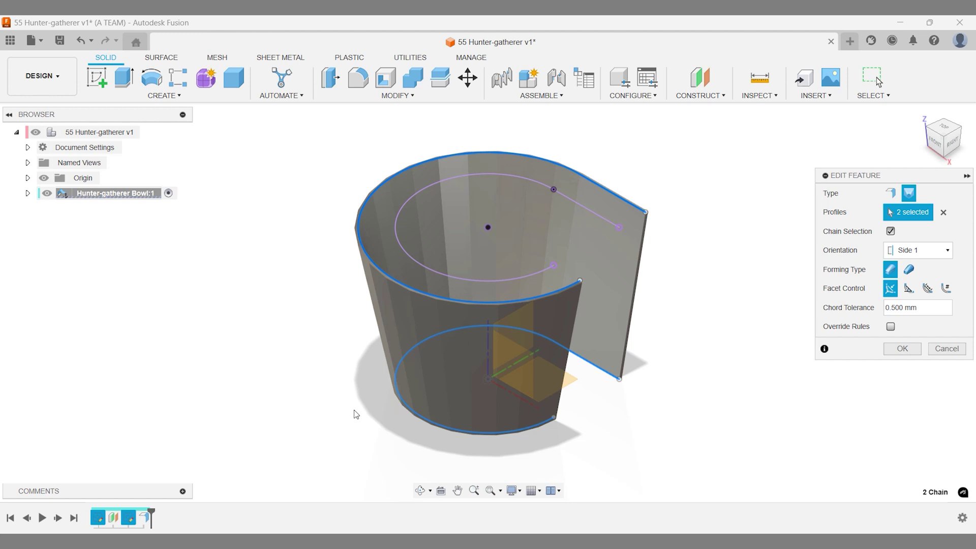
{"action": "left_click", "coordinate": [908, 270]}
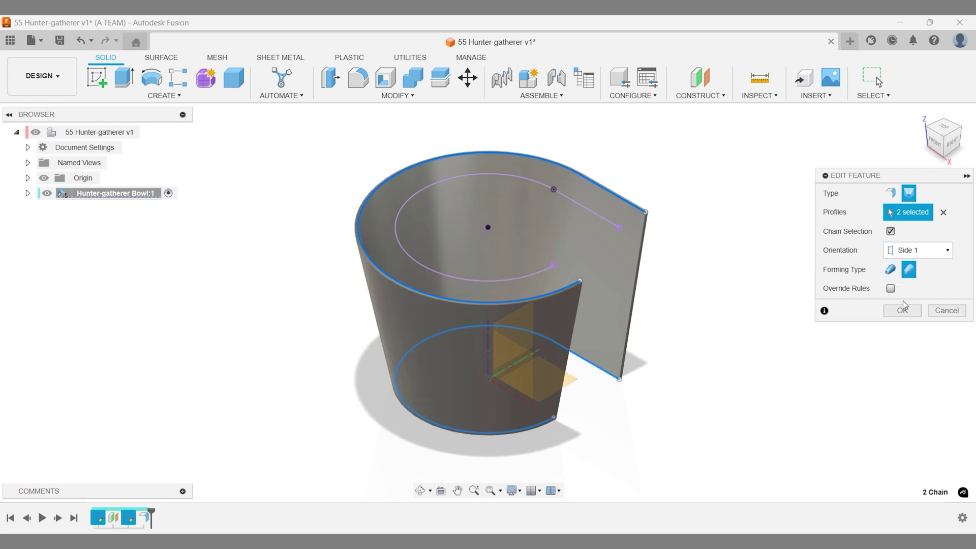
{"action": "left_click", "coordinate": [902, 311]}
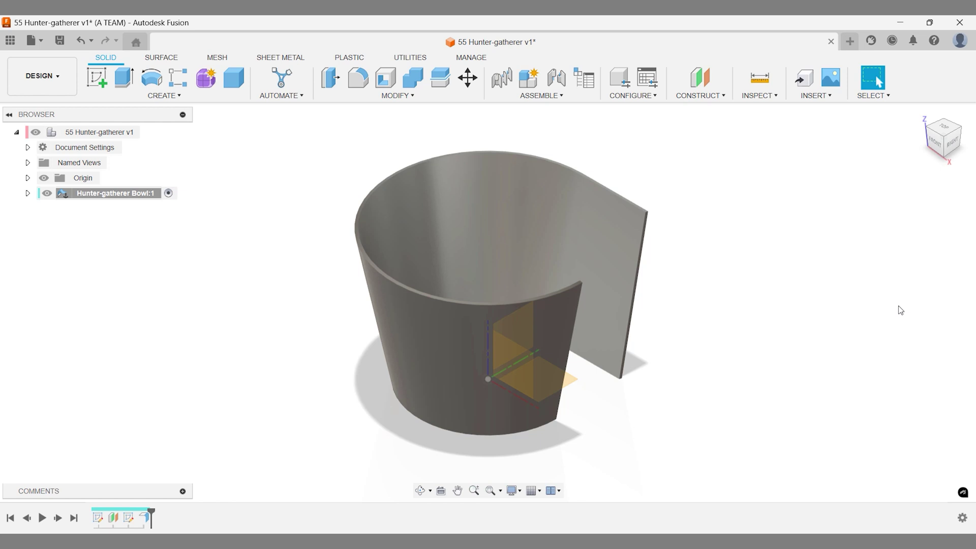
- Unfold the bowl's curved wall, keeping the flat end face as the stationary entity
{"action": "left_click", "coordinate": [921, 114]}
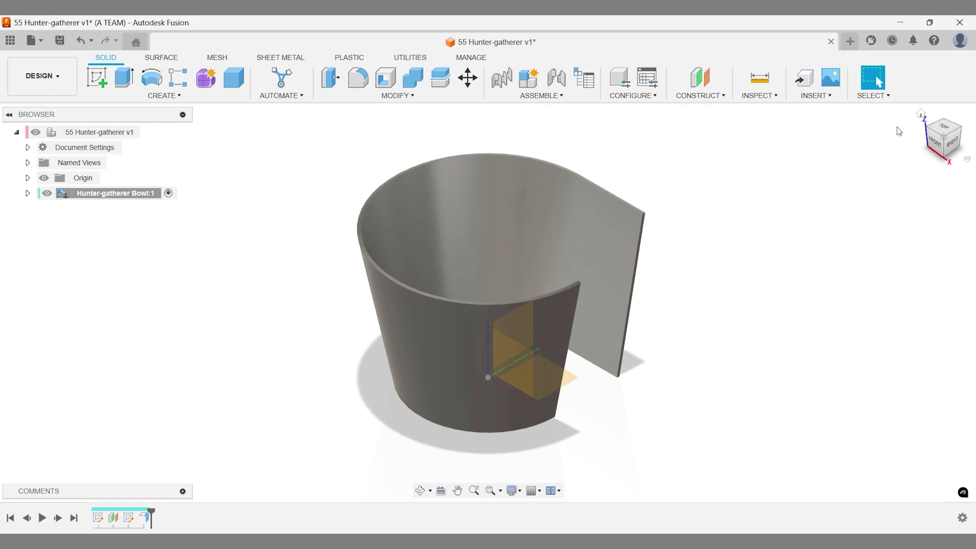
{"action": "type", "text": "sunf"}
{"action": "key", "text": "Return"}
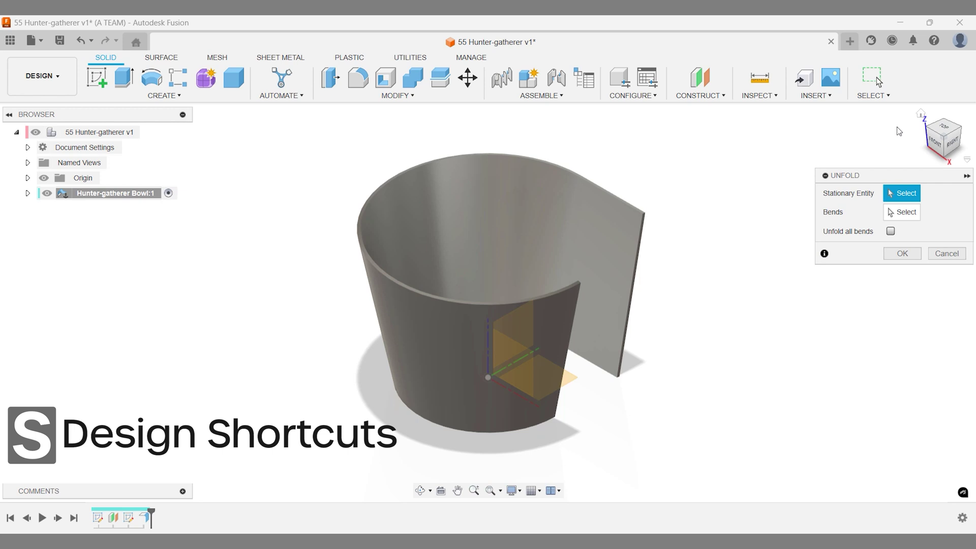
{"action": "left_click", "coordinate": [624, 222]}
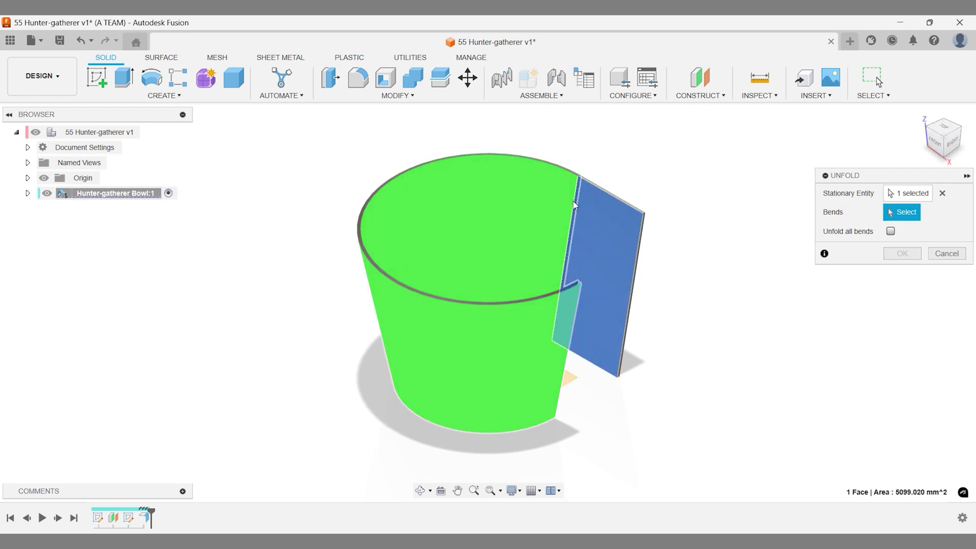
{"action": "left_click", "coordinate": [574, 204]}
{"action": "left_click", "coordinate": [902, 253]}
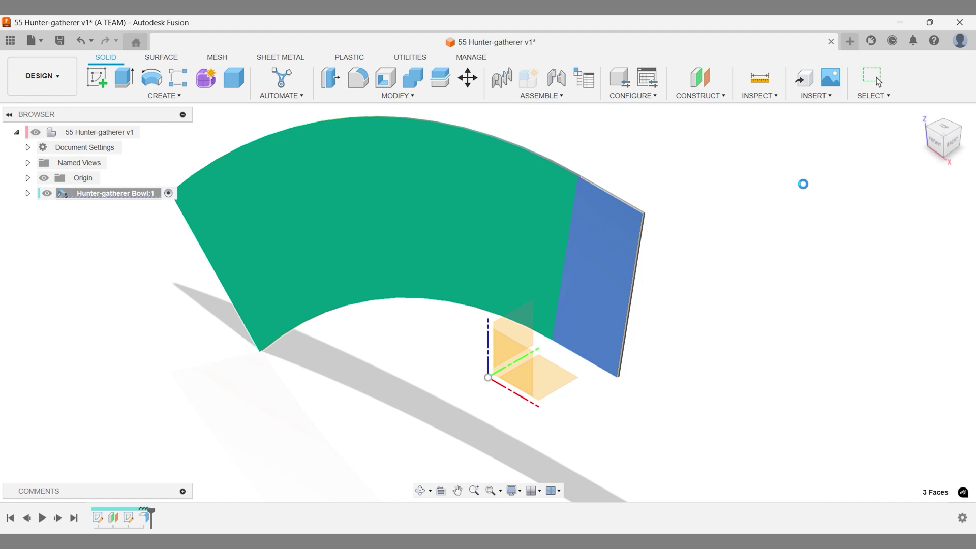
- Insert the Stone Age SVG on the unfolded part's back face, scaled down and placed across it at X -7.002 mm, Y 18.380 mm
{"action": "middle_click_drag", "start_coordinate": [802, 183], "coordinate": [760, 239], "text": "shift"}
{"action": "left_click", "coordinate": [950, 138]}
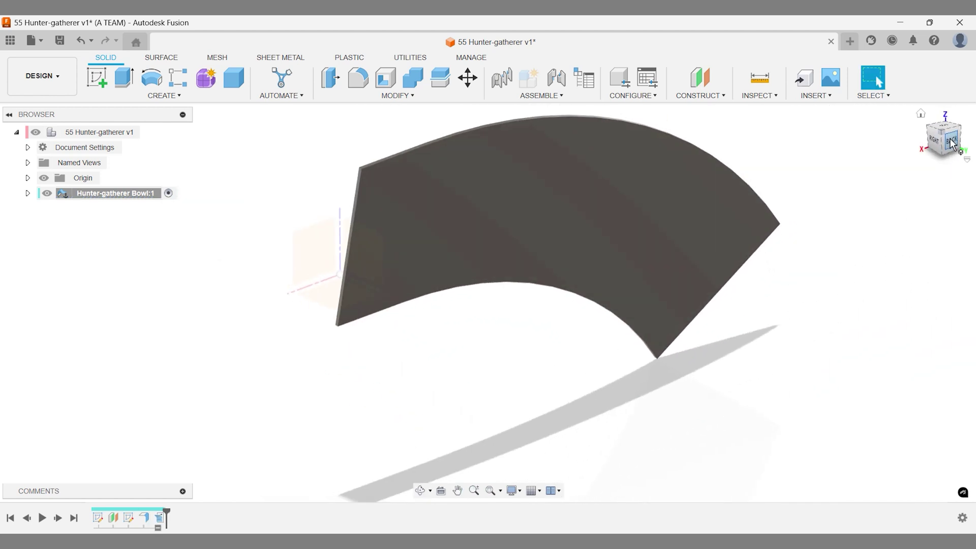
{"action": "middle_click_drag", "start_coordinate": [821, 196], "coordinate": [624, 164]}
{"action": "key", "text": "Escape"}
{"action": "scroll", "coordinate": [625, 166], "scroll_direction": "down", "scroll_amount": 1}
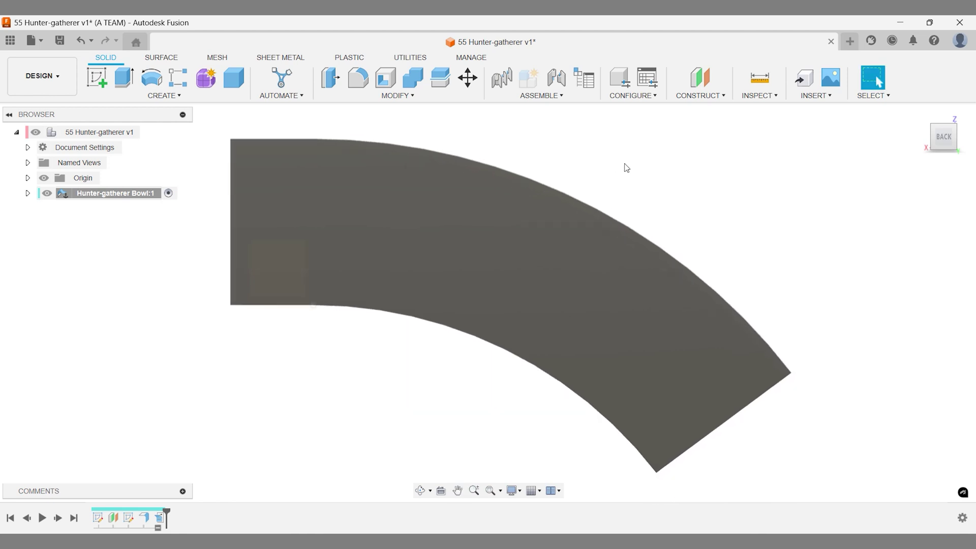
{"action": "type", "text": "sinser"}
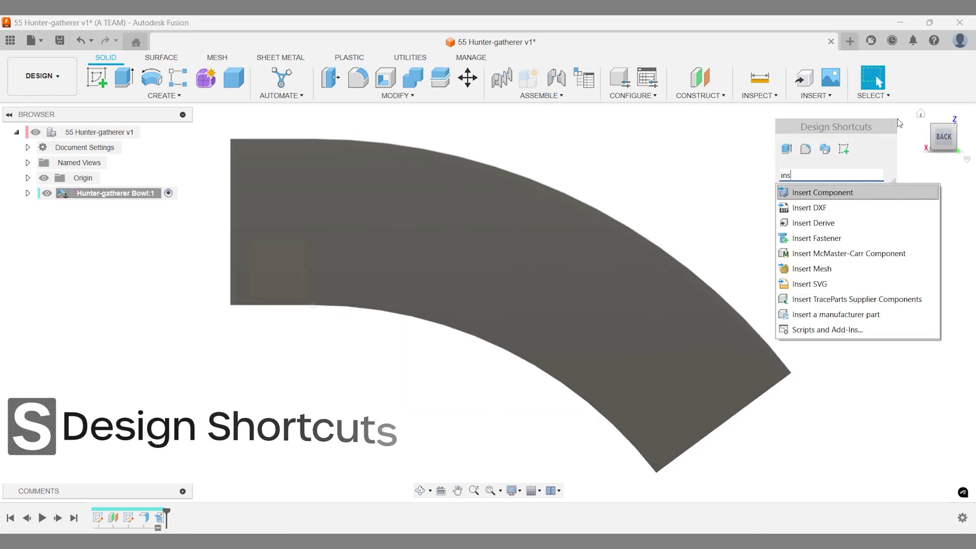
{"action": "key", "text": "Down"}
{"action": "key", "text": "Down"}
{"action": "key", "text": "Down"}
{"action": "key", "text": "Down"}
{"action": "key", "text": "Down"}
{"action": "key", "text": "Down"}
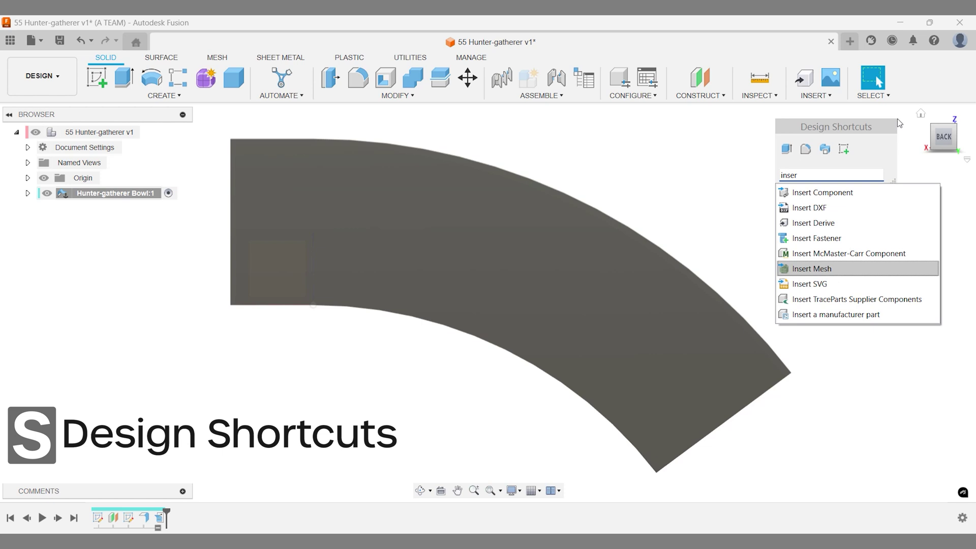
{"action": "key", "text": "Escape"}
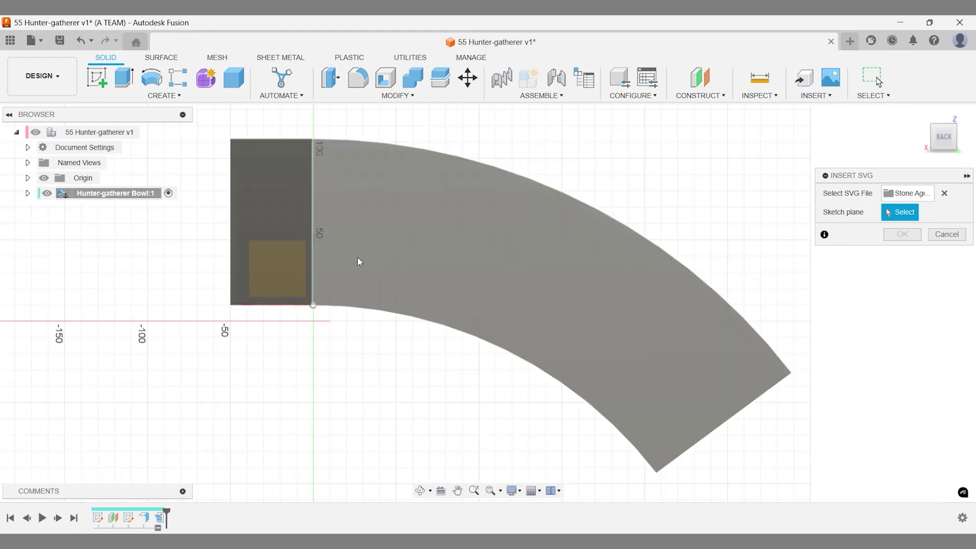
{"action": "left_click", "coordinate": [357, 261]}
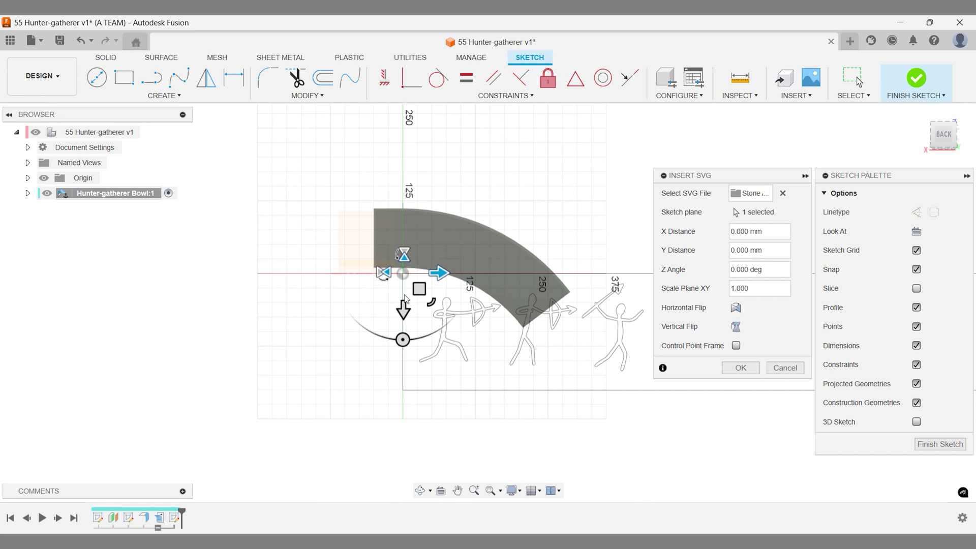
{"action": "left_click_drag", "start_coordinate": [416, 289], "coordinate": [418, 240]}
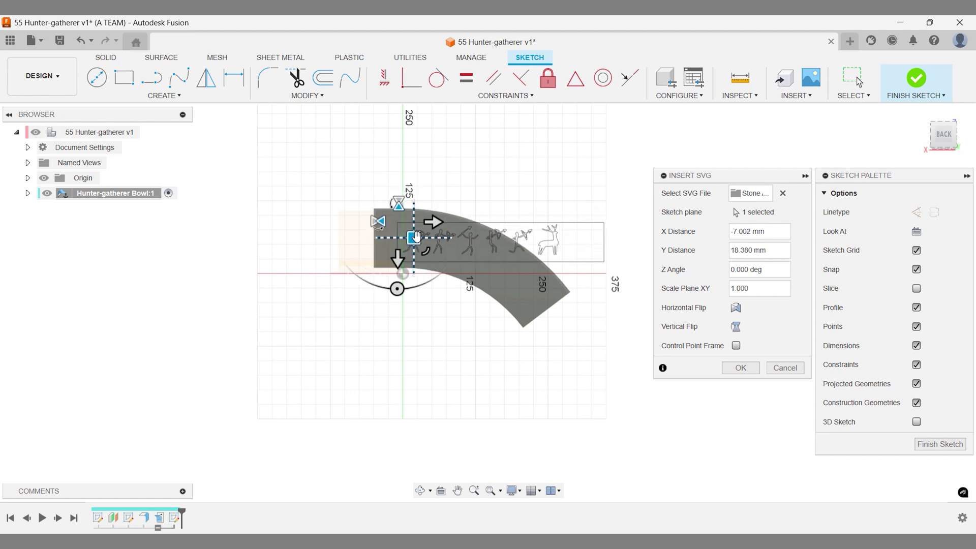
{"action": "key", "text": "Return"}
- Unfix all of the inserted SVG artwork, including its surrounding rectangle, so its geometry can be edited
{"action": "scroll", "coordinate": [414, 234], "scroll_direction": "up", "scroll_amount": 8}
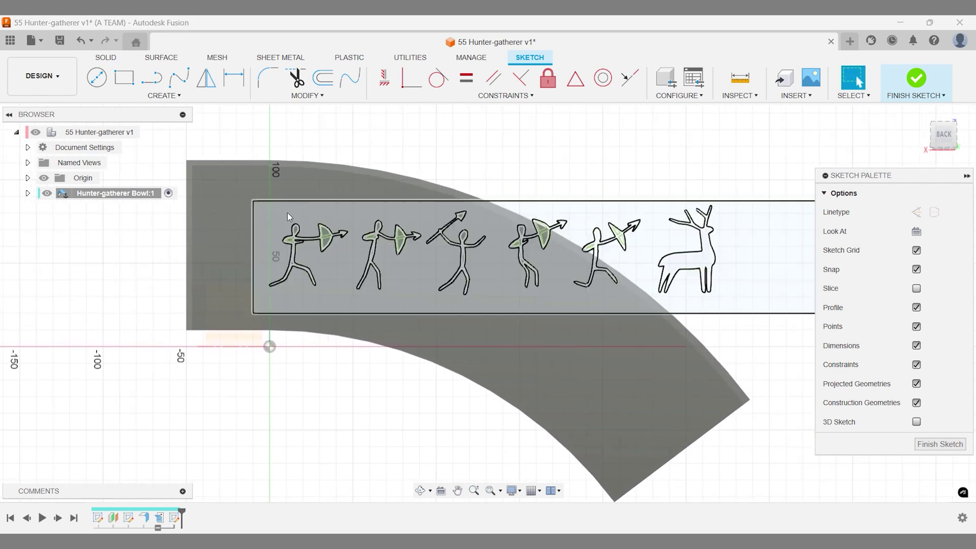
{"action": "left_click", "coordinate": [285, 208]}
{"action": "scroll", "coordinate": [436, 164], "scroll_direction": "up", "scroll_amount": 2}
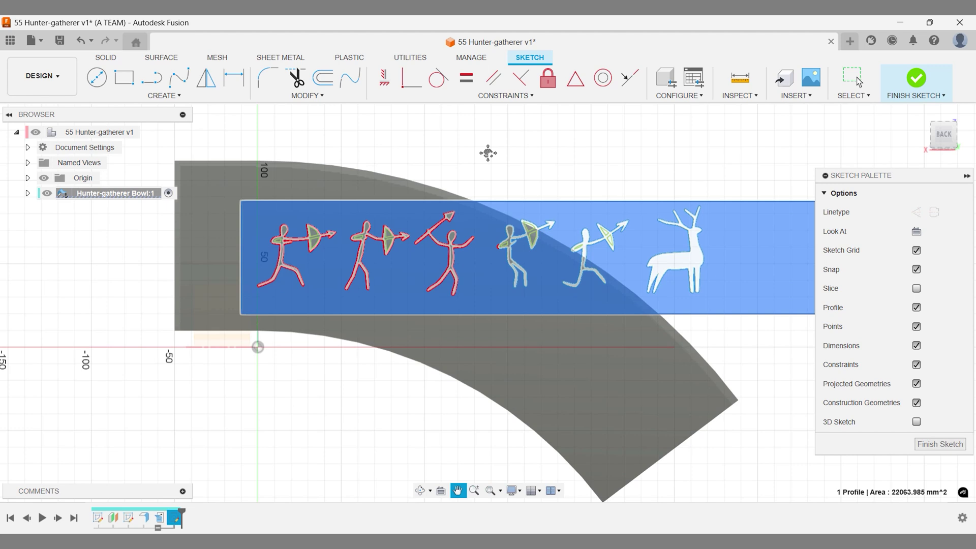
{"action": "left_click", "coordinate": [541, 85]}
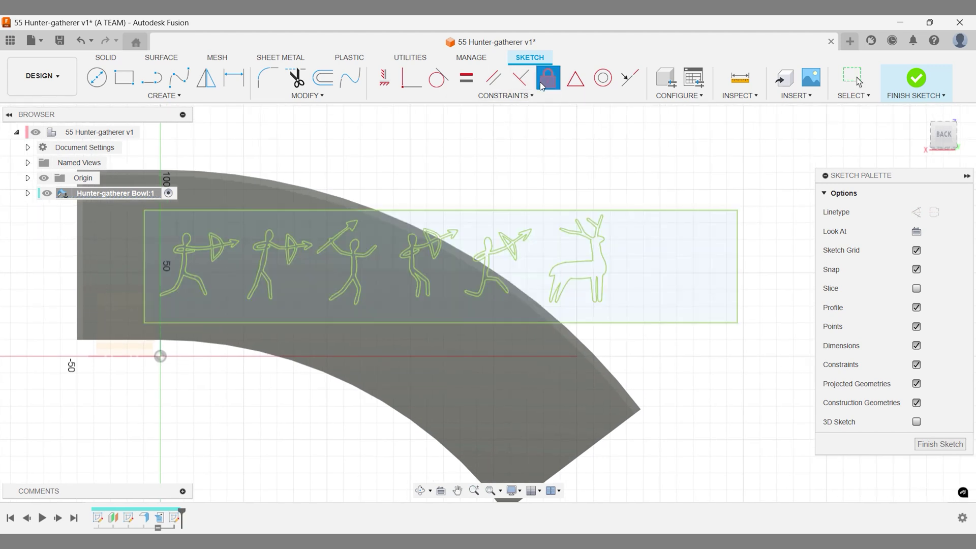
{"action": "scroll", "coordinate": [531, 136], "scroll_direction": "down", "scroll_amount": 1}
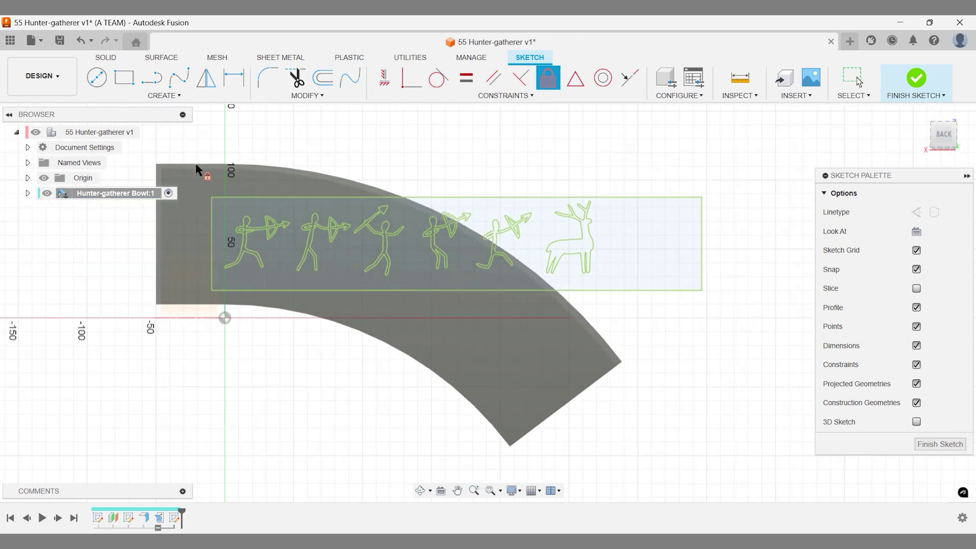
{"action": "left_click_drag", "start_coordinate": [254, 227], "coordinate": [712, 302]}
{"action": "key", "text": "Escape"}
- Trim away the rectangular frame around the hunters and the deer
{"action": "type", "text": "str"}
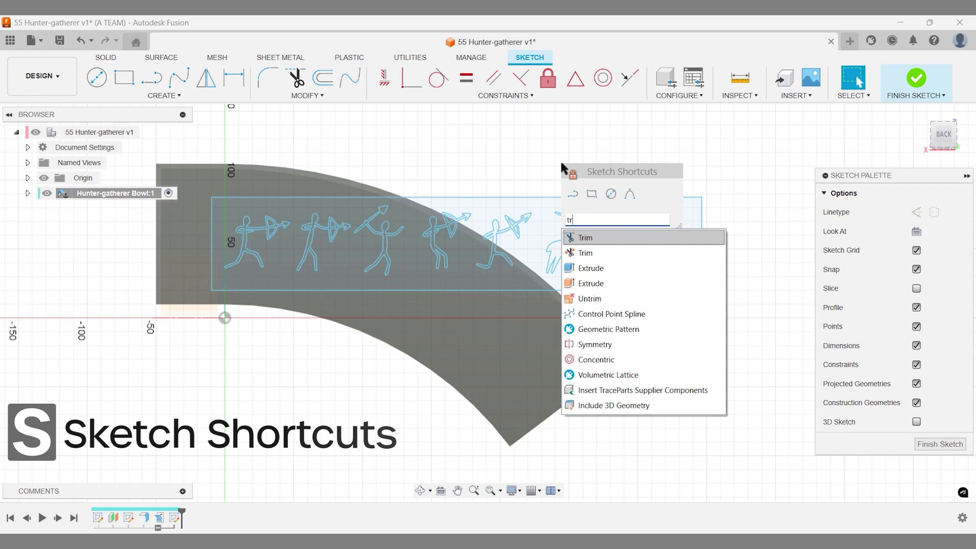
{"action": "type", "text": "im"}
{"action": "key", "text": "Return"}
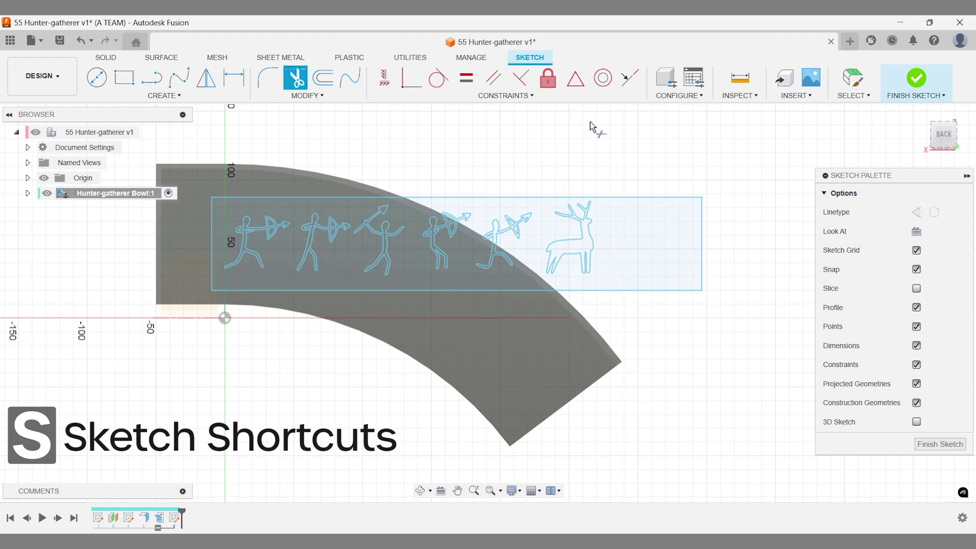
{"action": "left_click", "coordinate": [648, 197]}
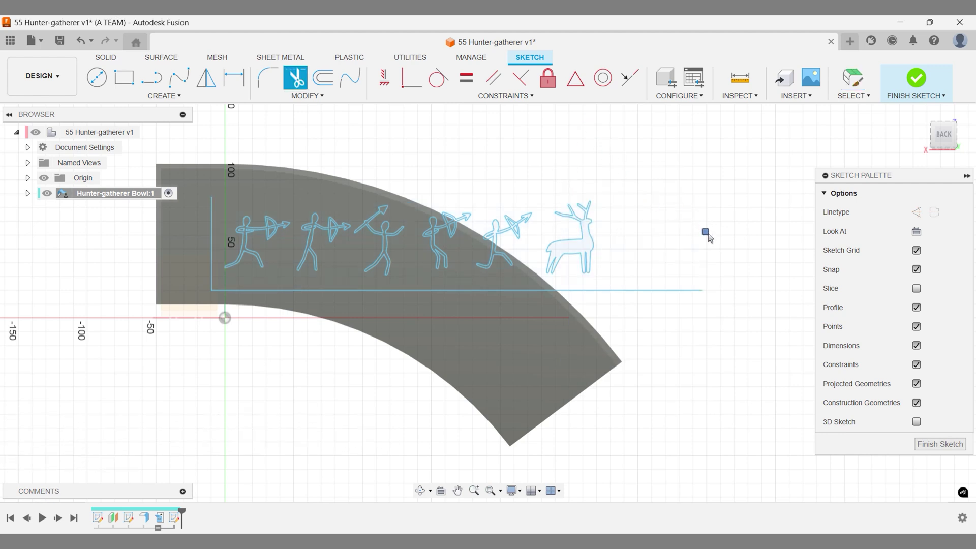
{"action": "left_click", "coordinate": [682, 293]}
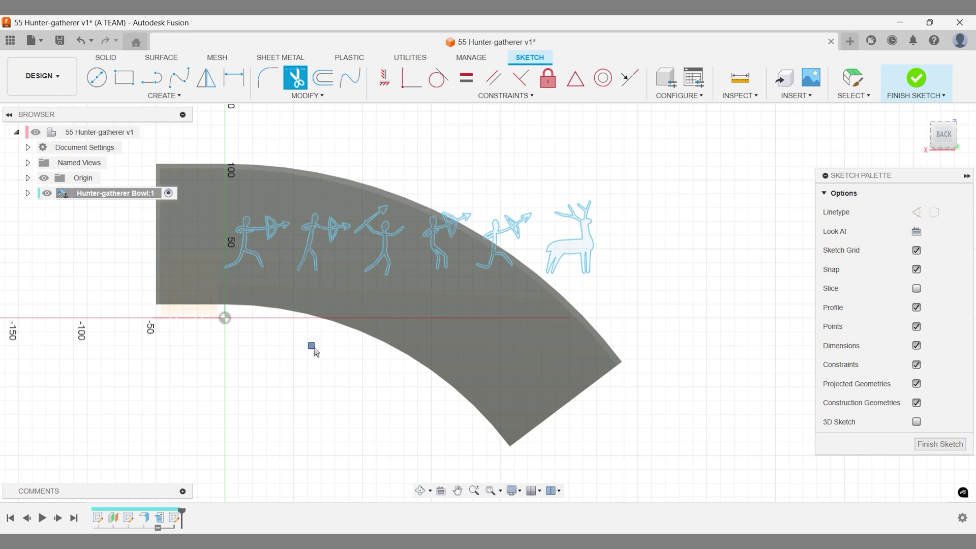
- Rotate the second archer by -15 degrees and move it X 3.568 mm, Y -2.701 mm
{"action": "scroll", "coordinate": [312, 333], "scroll_direction": "up", "scroll_amount": 2}
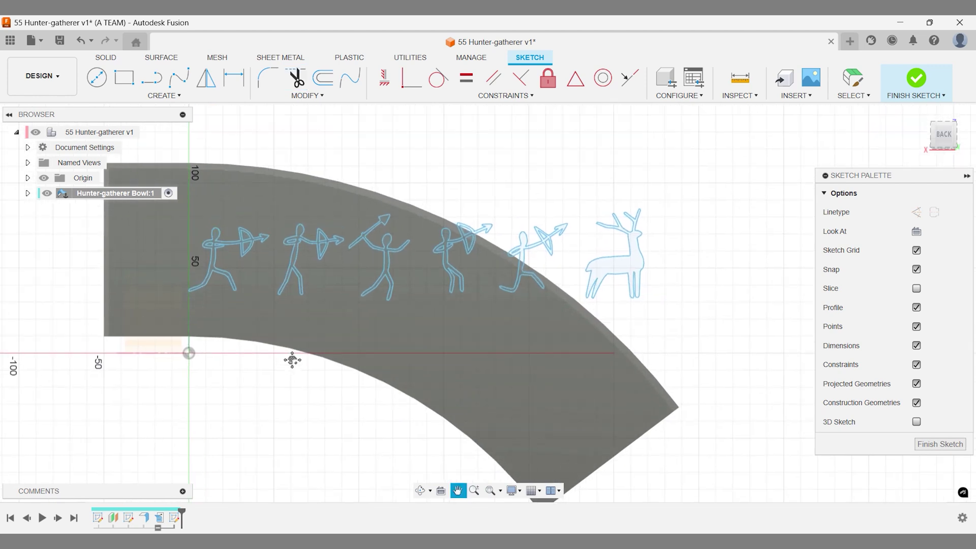
{"action": "key", "text": "m"}
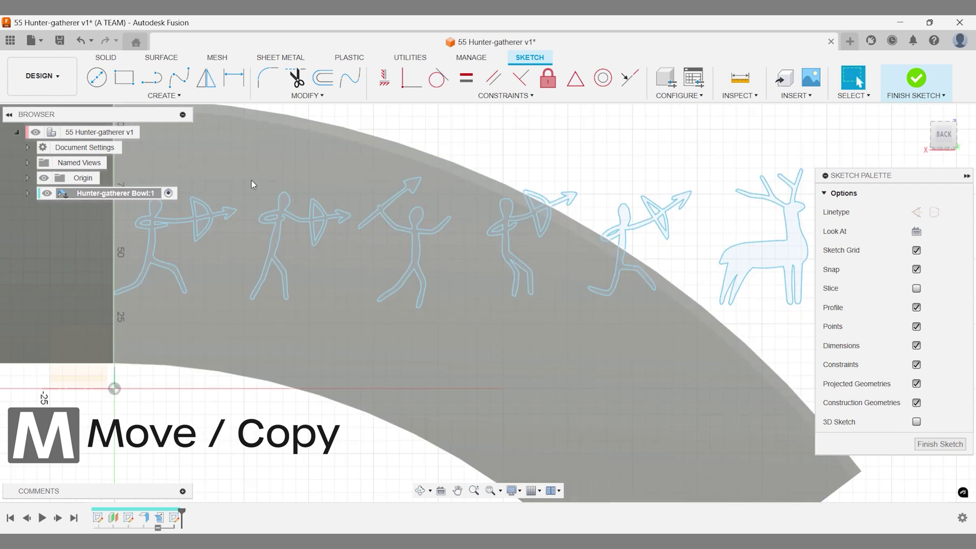
{"action": "mouse_move", "coordinate": [249, 170]}
{"action": "left_mouse_down"}
{"action": "mouse_move", "coordinate": [363, 327]}
{"action": "mouse_move", "coordinate": [353, 319]}
{"action": "left_mouse_up"}
{"action": "key", "text": "m"}
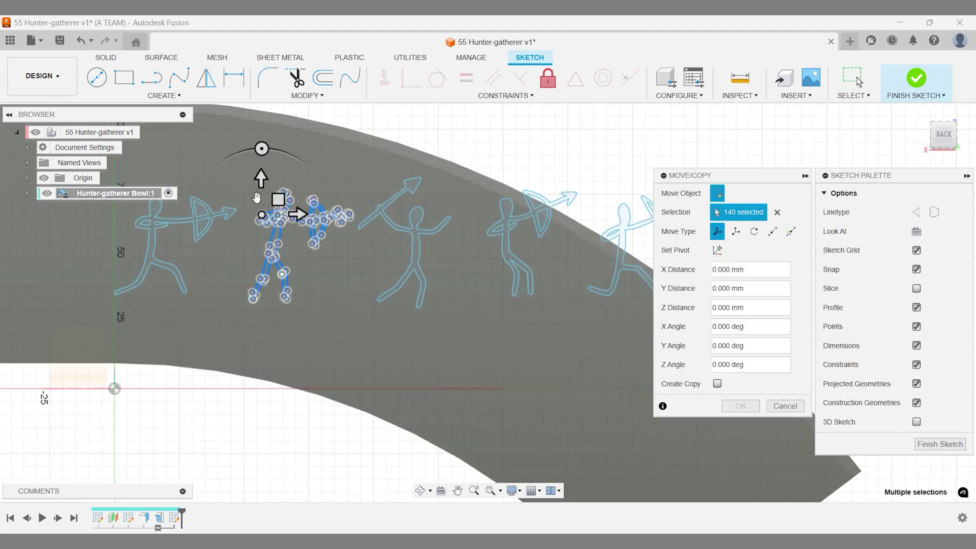
{"action": "left_click", "coordinate": [263, 149]}
{"action": "left_click_drag", "start_coordinate": [262, 148], "coordinate": [279, 151]}
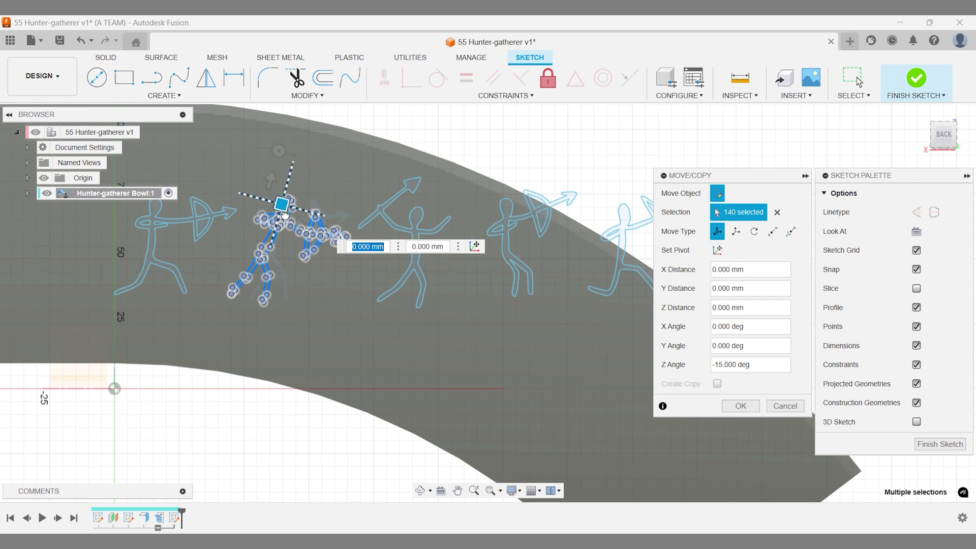
{"action": "left_click_drag", "start_coordinate": [285, 215], "coordinate": [292, 224]}
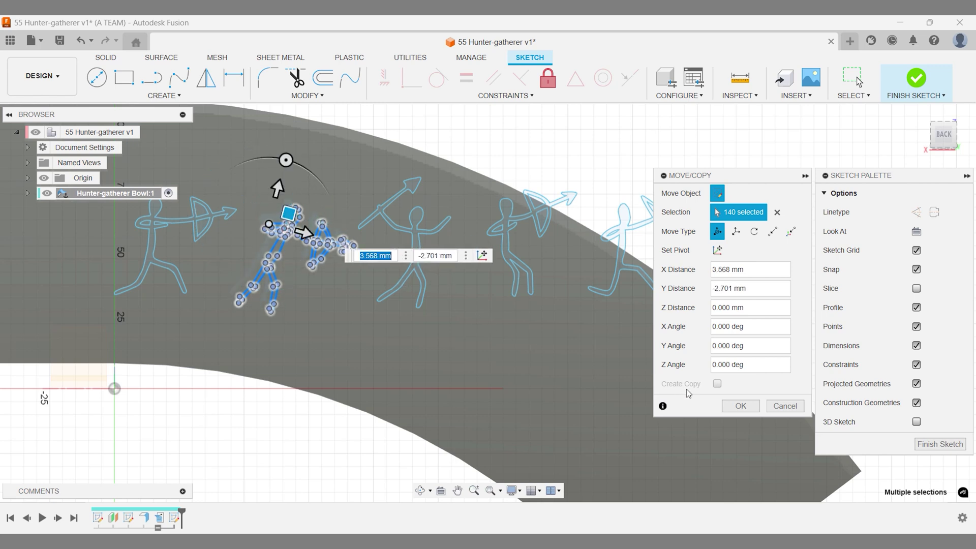
{"action": "left_click", "coordinate": [740, 406]}
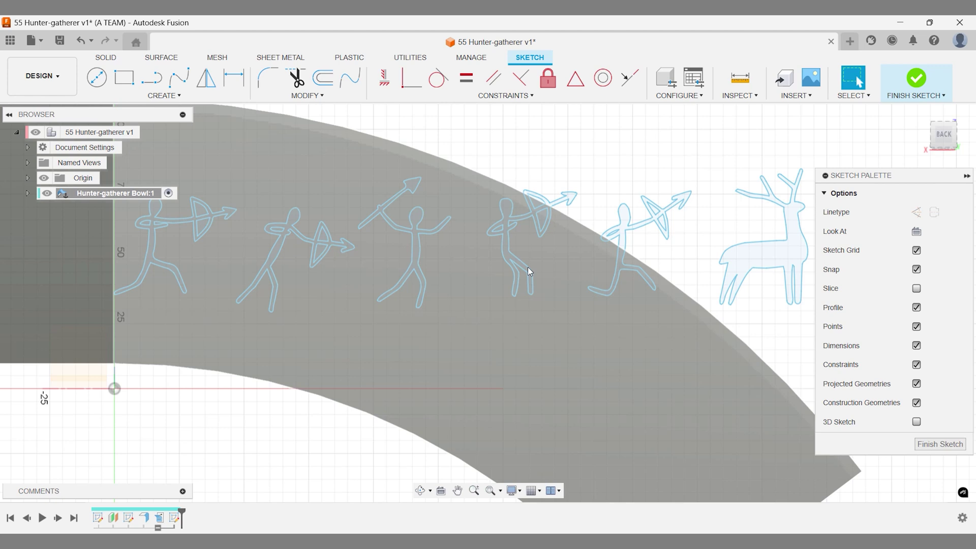
- Rotate and move the remaining hunters and the deer to follow the unfolded part's curve, and save the design
{"action": "left_click_drag", "start_coordinate": [358, 163], "coordinate": [454, 313]}
{"action": "key", "text": "m"}
{"action": "left_click_drag", "start_coordinate": [455, 191], "coordinate": [476, 202]}
{"action": "left_click_drag", "start_coordinate": [474, 248], "coordinate": [483, 277]}
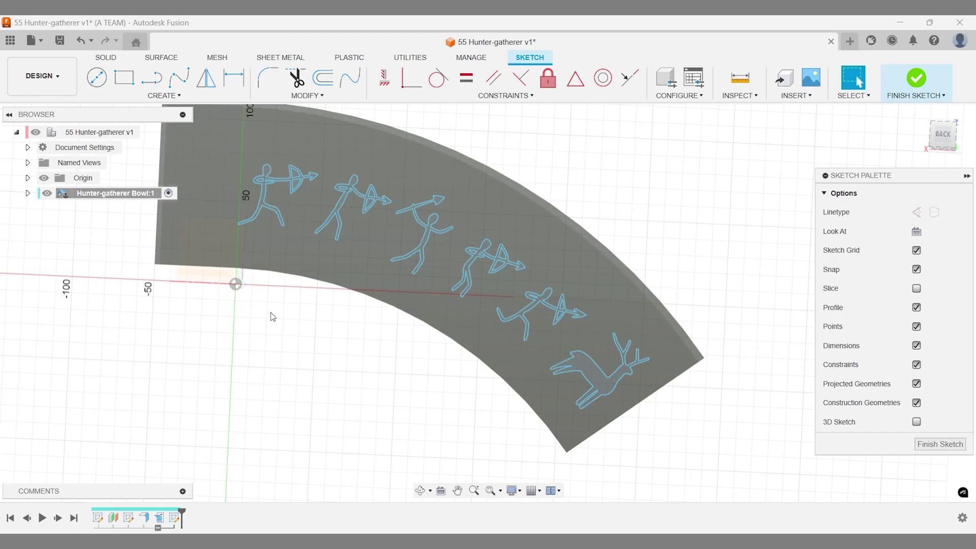
{"action": "key", "text": "ctrl+s"}
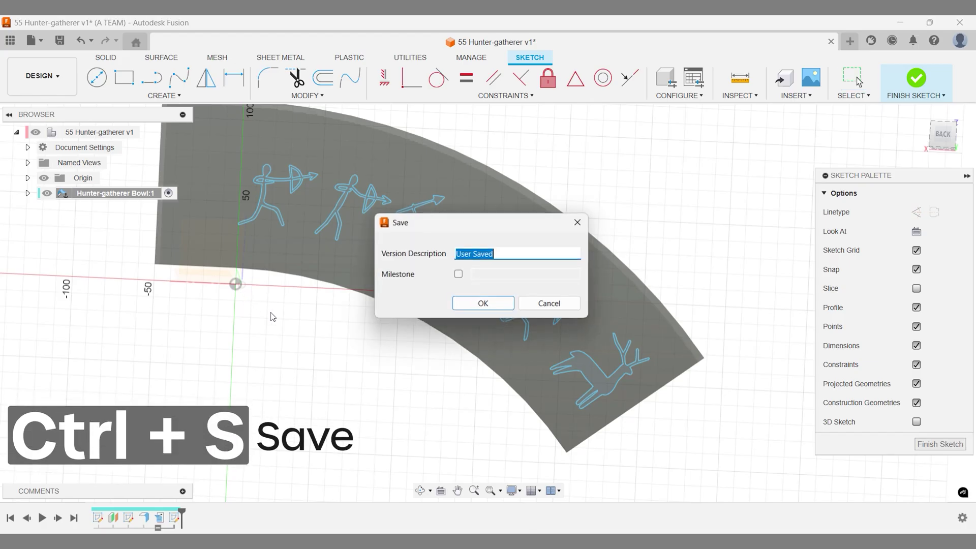
{"action": "key", "text": "Return"}
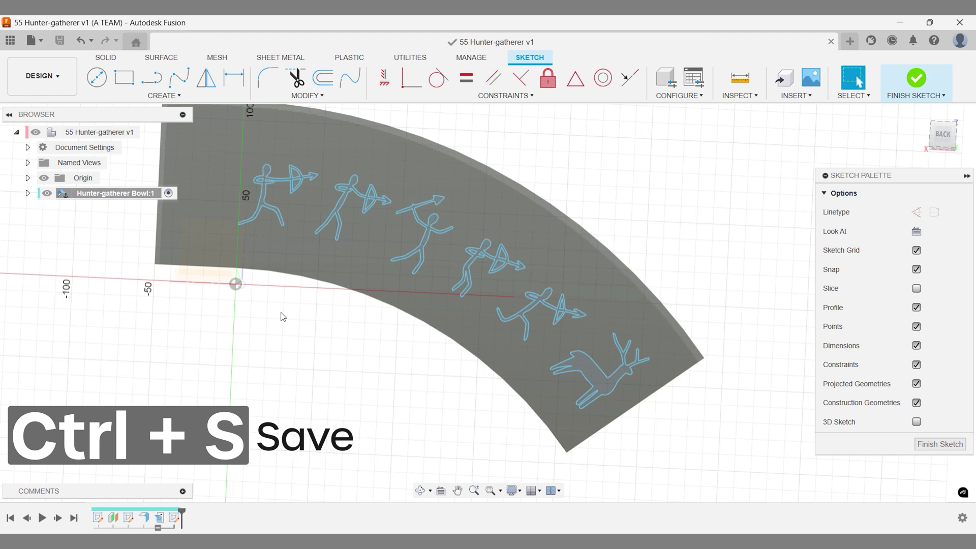
- Project the inner curved edge of the unfolded part into the sketch
{"action": "type", "text": "spro"}
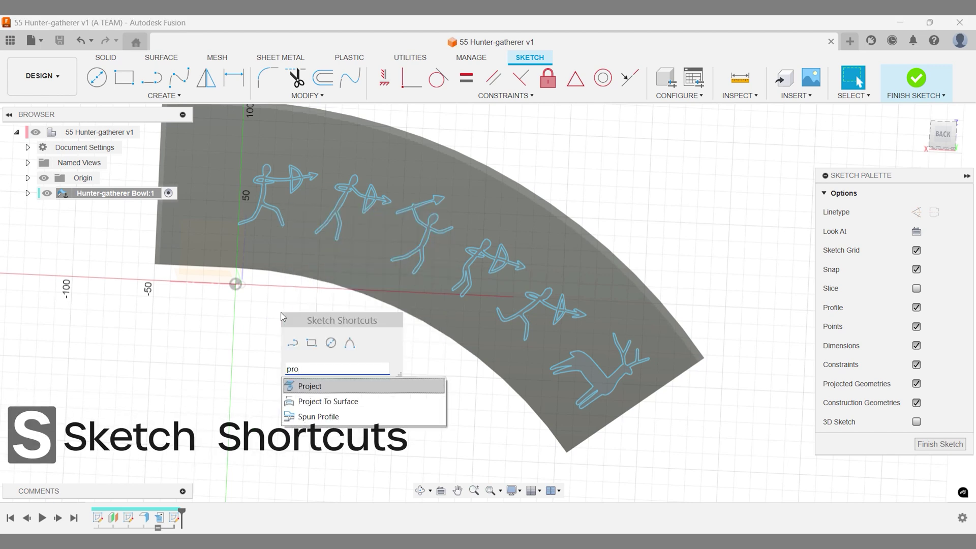
{"action": "key", "text": "Return"}
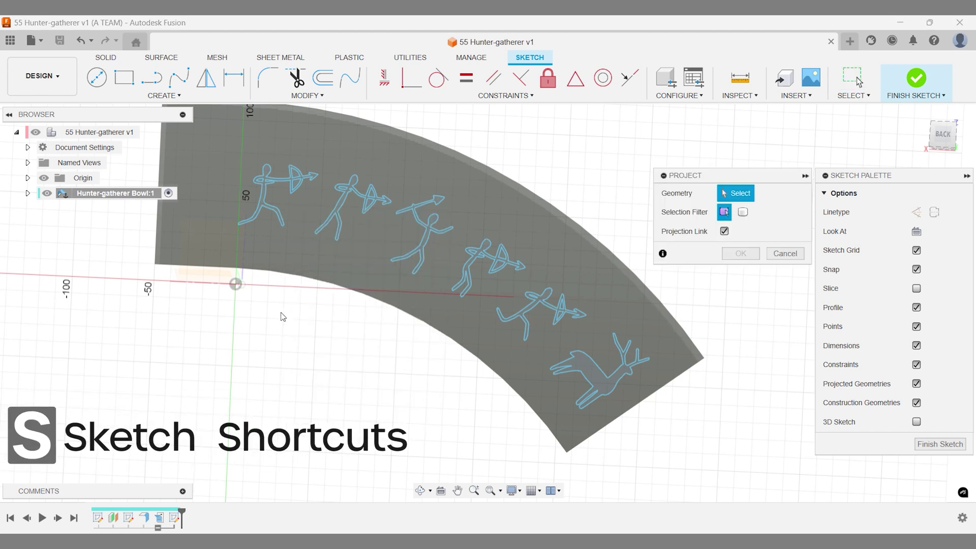
{"action": "left_click", "coordinate": [389, 311]}
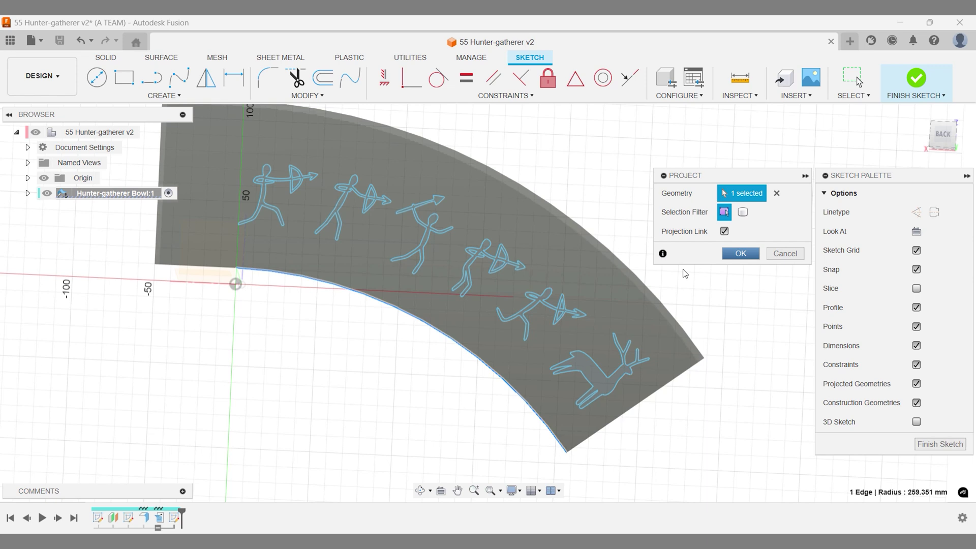
{"action": "key", "text": "Return"}
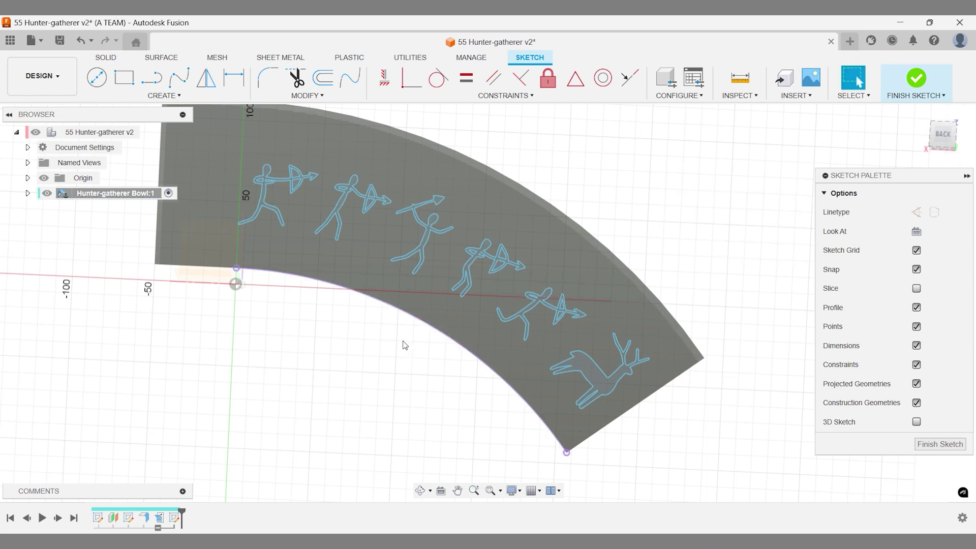
- Offset the projected arc 22.388 mm toward the figures and convert the offset curve to construction geometry
{"action": "type", "text": "soffset"}
{"action": "key", "text": "Return"}
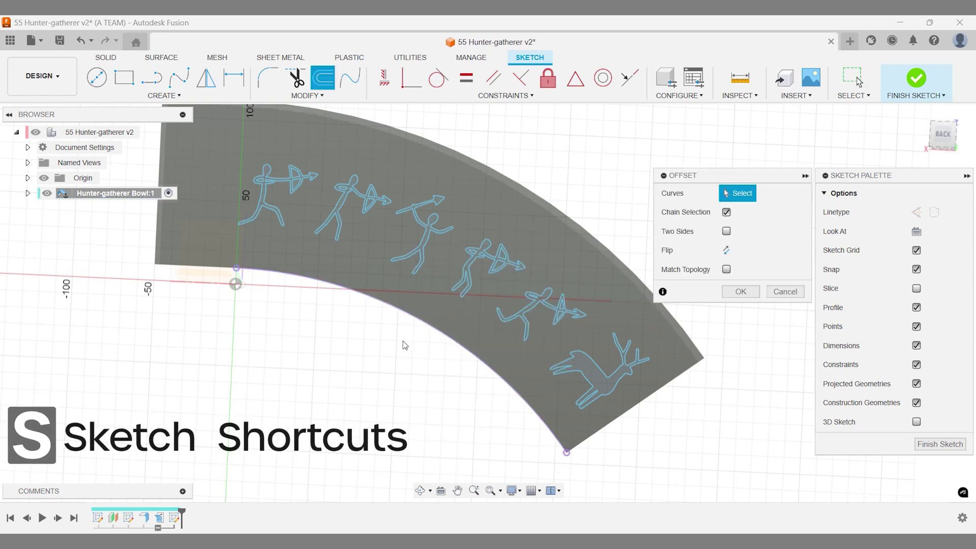
{"action": "left_click", "coordinate": [412, 318]}
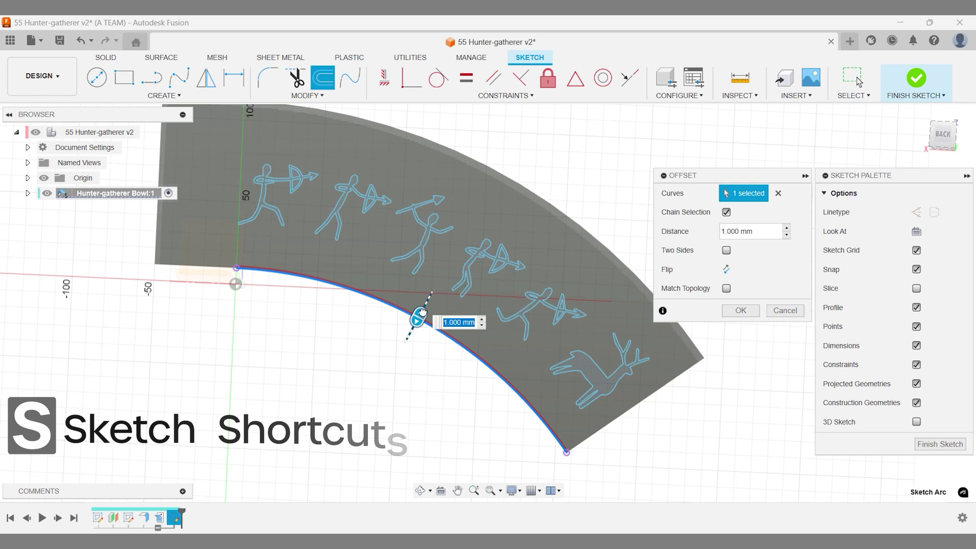
{"action": "left_click_drag", "start_coordinate": [428, 304], "coordinate": [437, 284]}
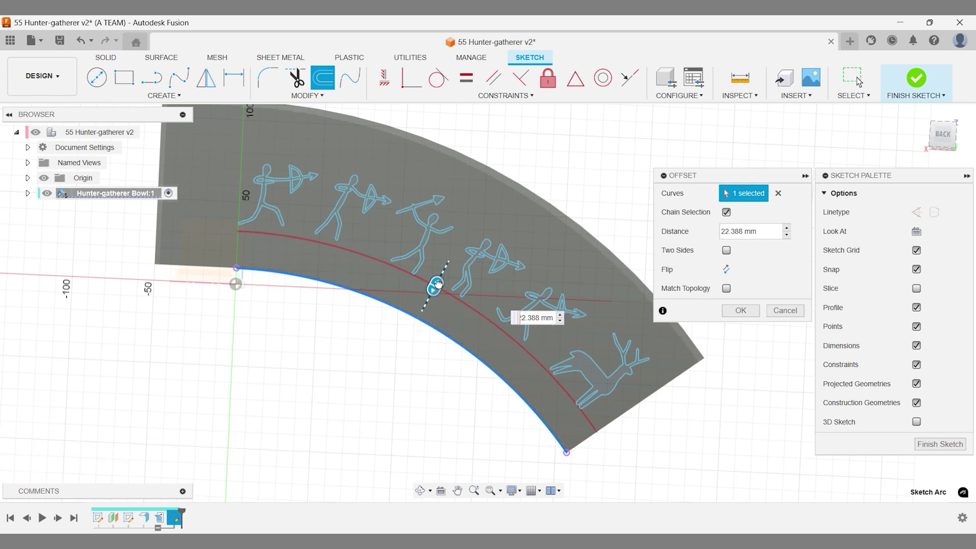
{"action": "left_click", "coordinate": [740, 310]}
{"action": "left_click", "coordinate": [478, 316]}
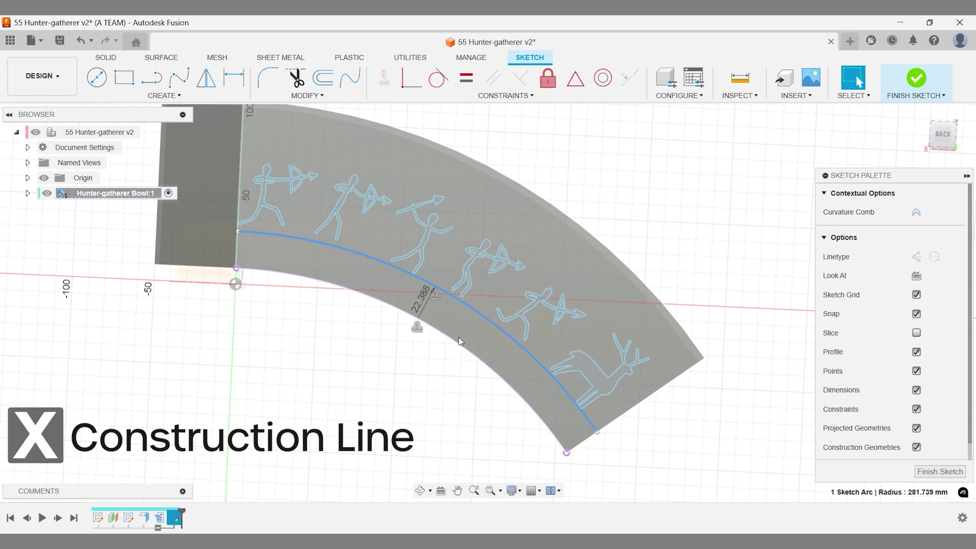
{"action": "key", "text": "x"}
{"action": "left_click", "coordinate": [431, 379]}
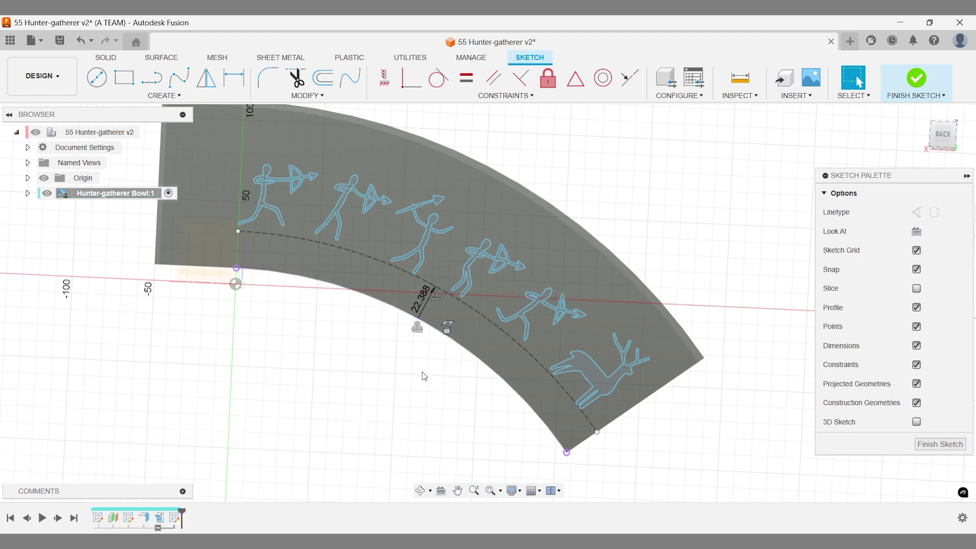
- Move the second archer X 0.374 mm and Y -3.649 mm so its feet stand on the construction arc
{"action": "key", "text": "m"}
{"action": "scroll", "coordinate": [311, 218], "scroll_direction": "up", "scroll_amount": 3}
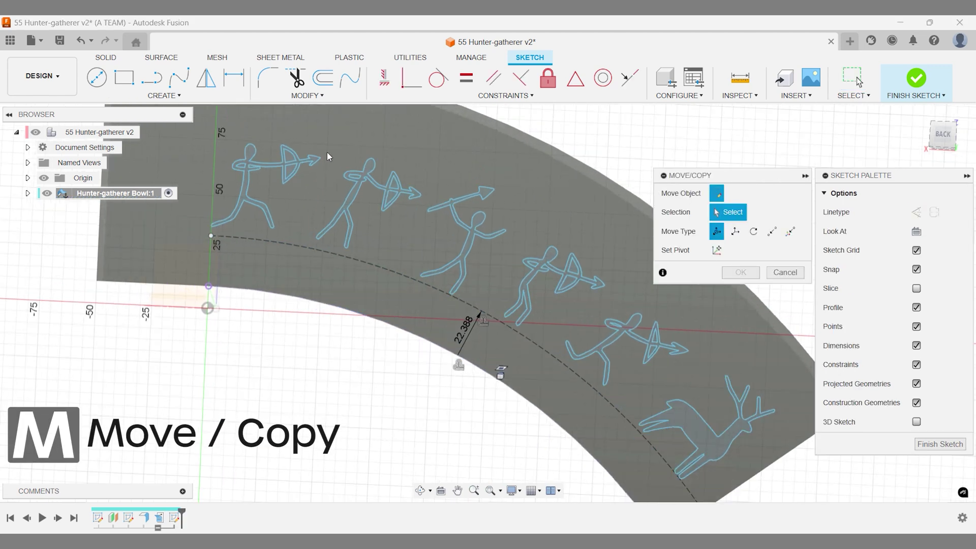
{"action": "scroll", "coordinate": [331, 152], "scroll_direction": "up", "scroll_amount": 1}
{"action": "left_click_drag", "start_coordinate": [322, 139], "coordinate": [435, 264]}
{"action": "left_click_drag", "start_coordinate": [339, 257], "coordinate": [339, 258]}
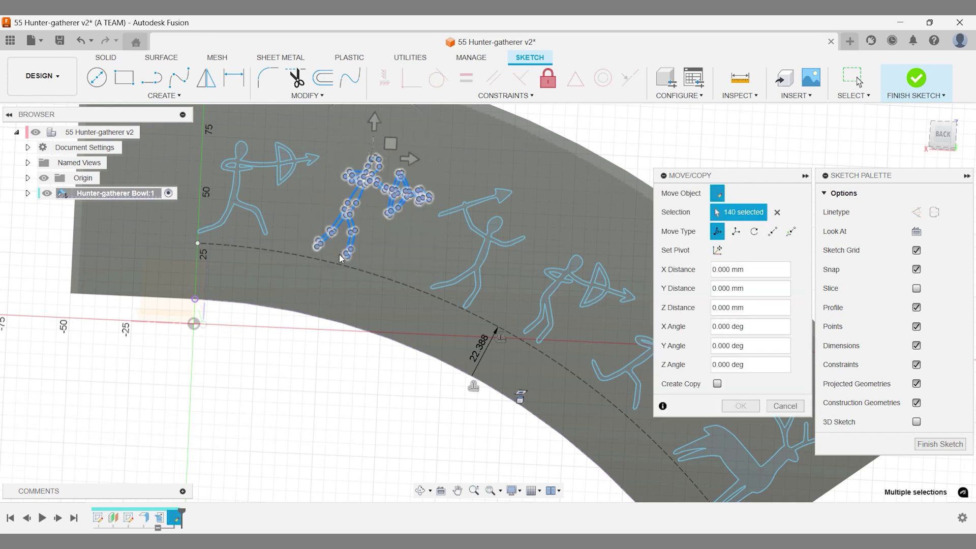
{"action": "left_click_drag", "start_coordinate": [390, 143], "coordinate": [390, 153]}
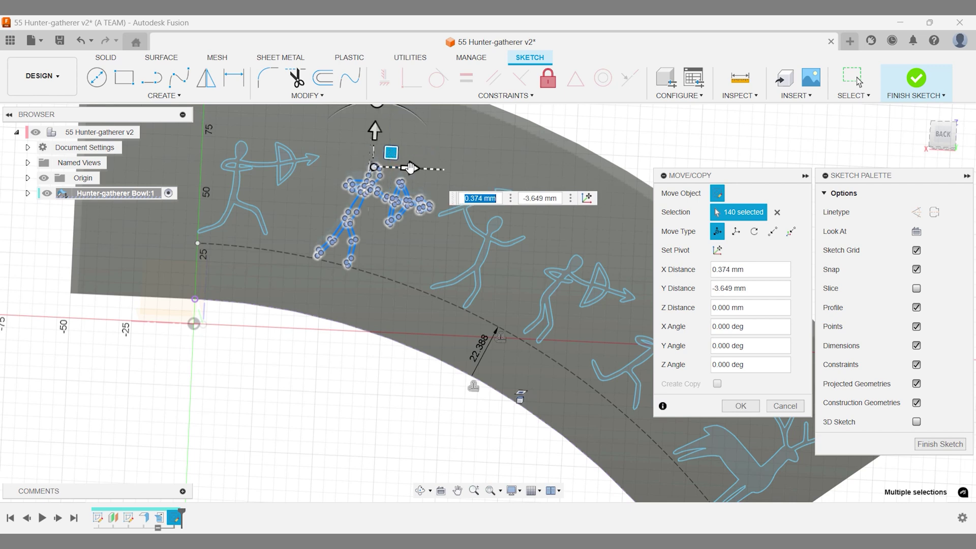
{"action": "key", "text": "Return"}
- Move the first archer and the other remaining figures onto the construction arc, and finish the sketch
{"action": "middle_click_drag", "start_coordinate": [242, 269], "coordinate": [307, 319]}
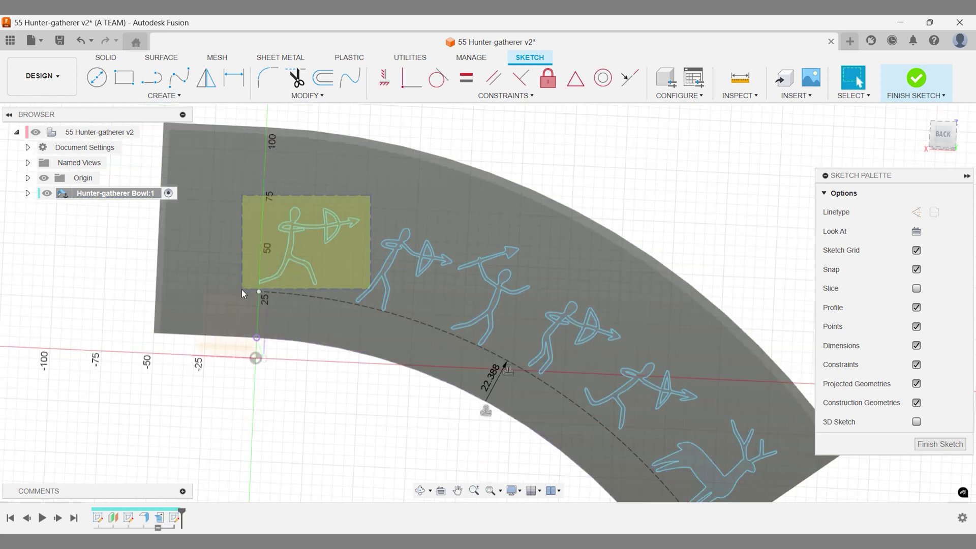
{"action": "left_click", "coordinate": [293, 249]}
{"action": "key", "text": "m"}
{"action": "key", "text": "Escape"}
{"action": "left_click_drag", "start_coordinate": [227, 148], "coordinate": [390, 288]}
{"action": "key", "text": "m"}
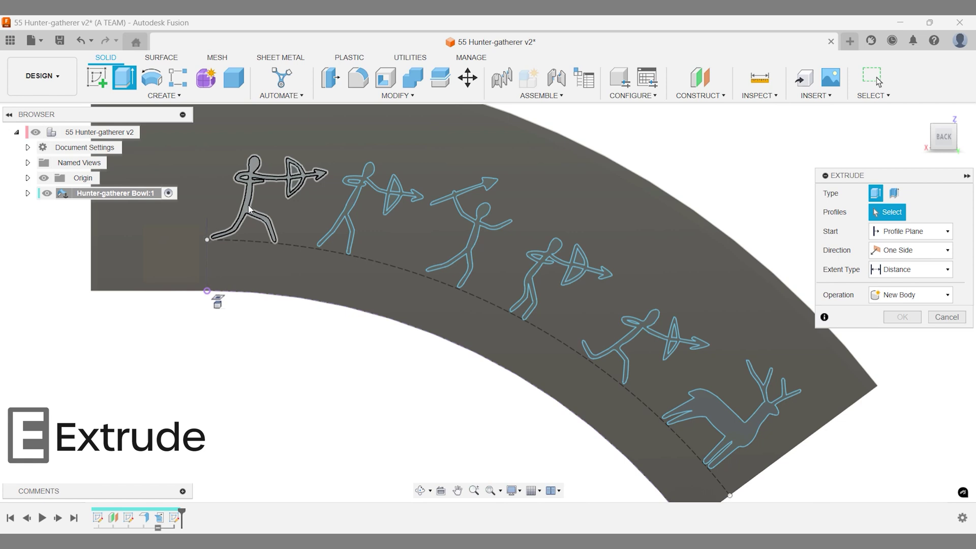
- Extrude the five hunter profiles and the deer profile 2 mm with the Join operation
{"action": "left_click", "coordinate": [249, 208]}
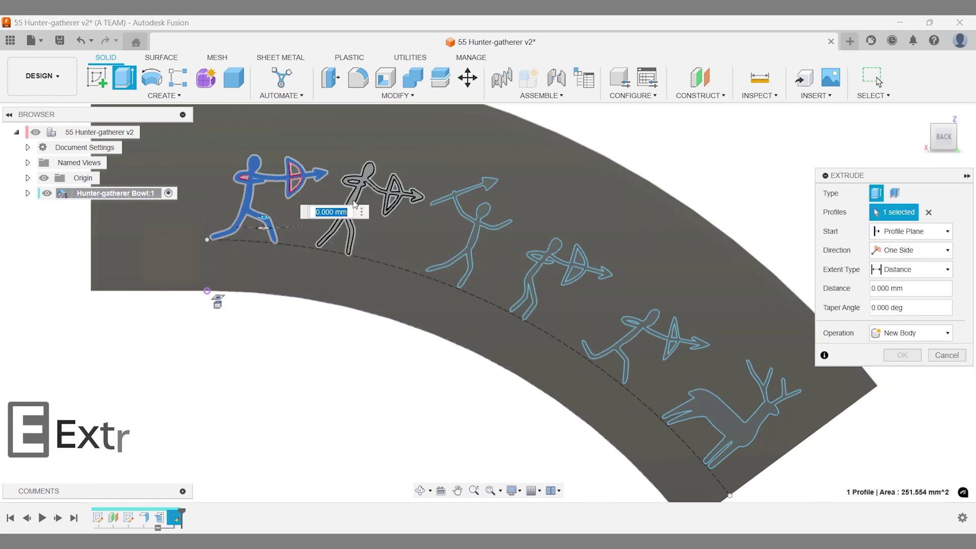
{"action": "left_click", "coordinate": [354, 204]}
{"action": "left_click", "coordinate": [481, 236]}
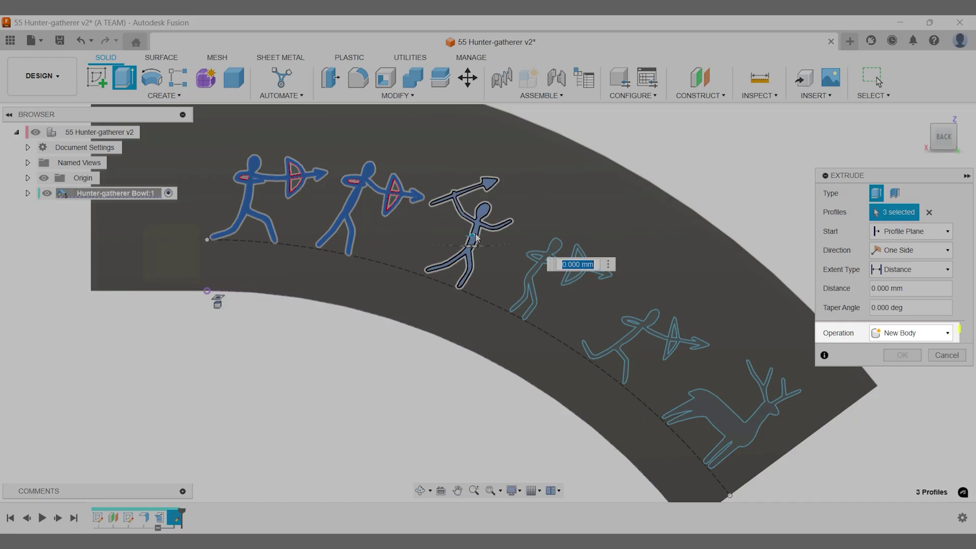
{"action": "left_click", "coordinate": [530, 277]}
{"action": "left_click", "coordinate": [636, 333]}
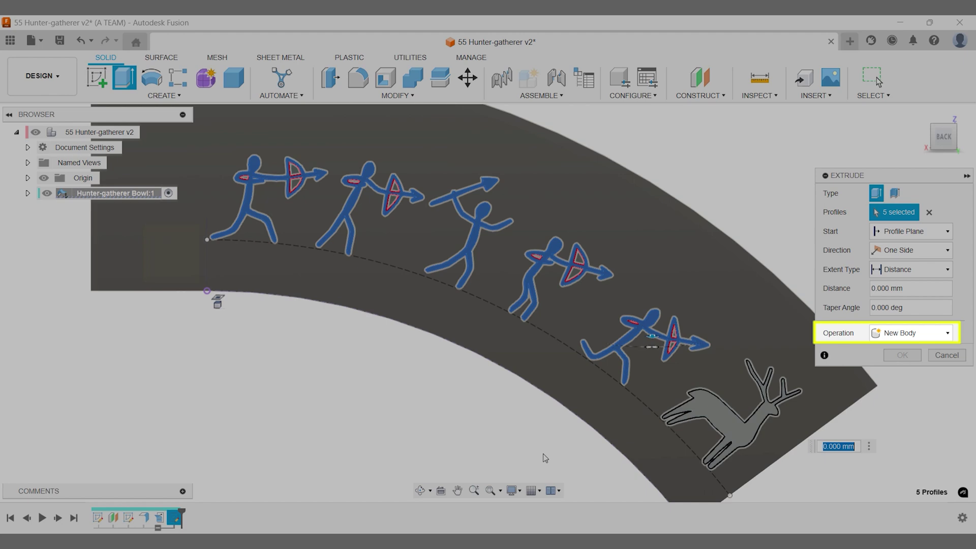
{"action": "left_click", "coordinate": [724, 422]}
{"action": "middle_click_drag", "start_coordinate": [724, 422], "coordinate": [453, 428], "text": "shift"}
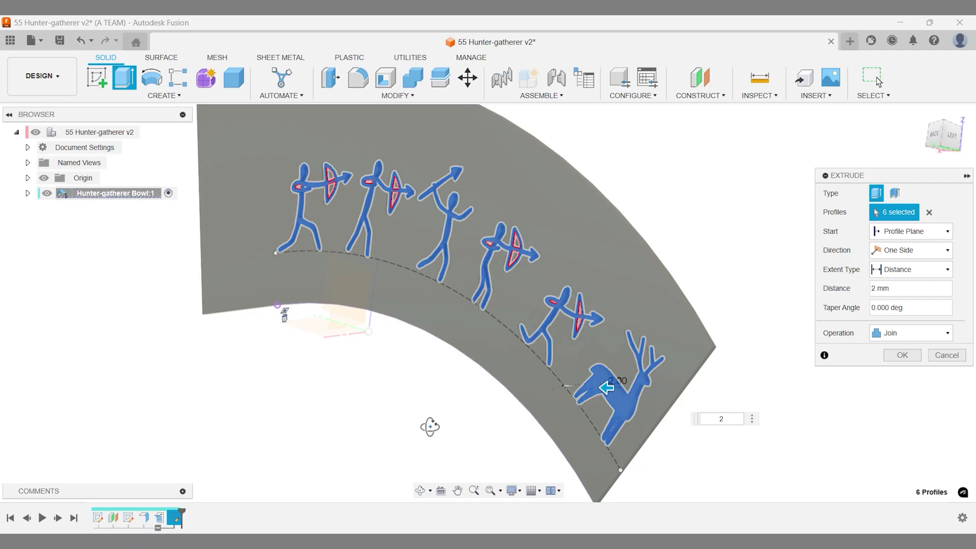
{"action": "left_click", "coordinate": [902, 356]}
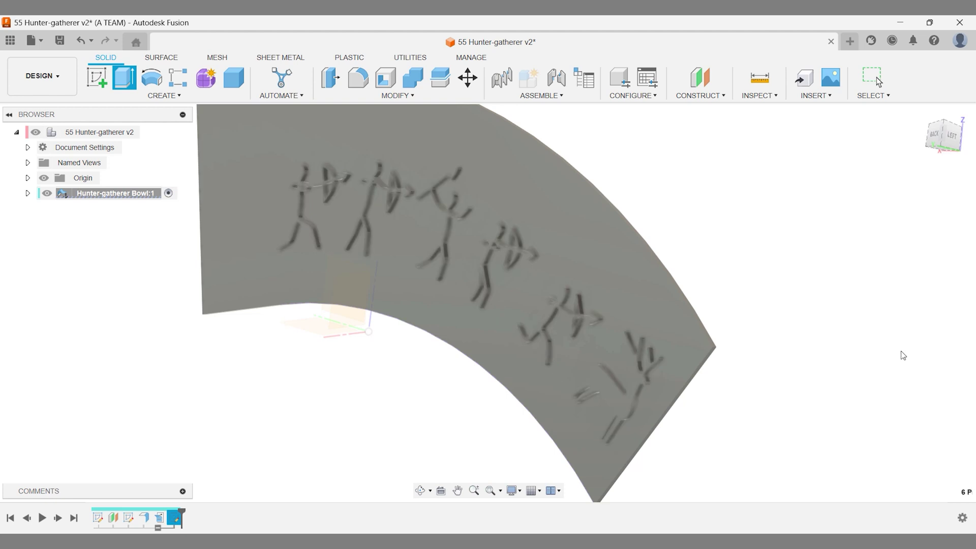
- View the part from the back and search the appearance library for "stone"
{"action": "left_click", "coordinate": [937, 139]}
{"action": "key", "text": "a"}
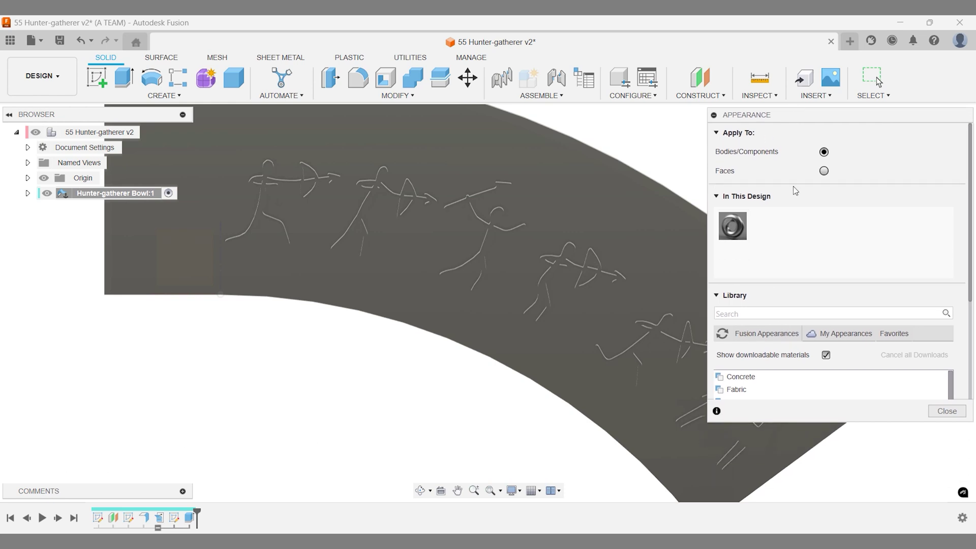
{"action": "left_click_drag", "start_coordinate": [809, 422], "coordinate": [809, 497]}
{"action": "scroll", "coordinate": [767, 427], "scroll_direction": "down", "scroll_amount": 1}
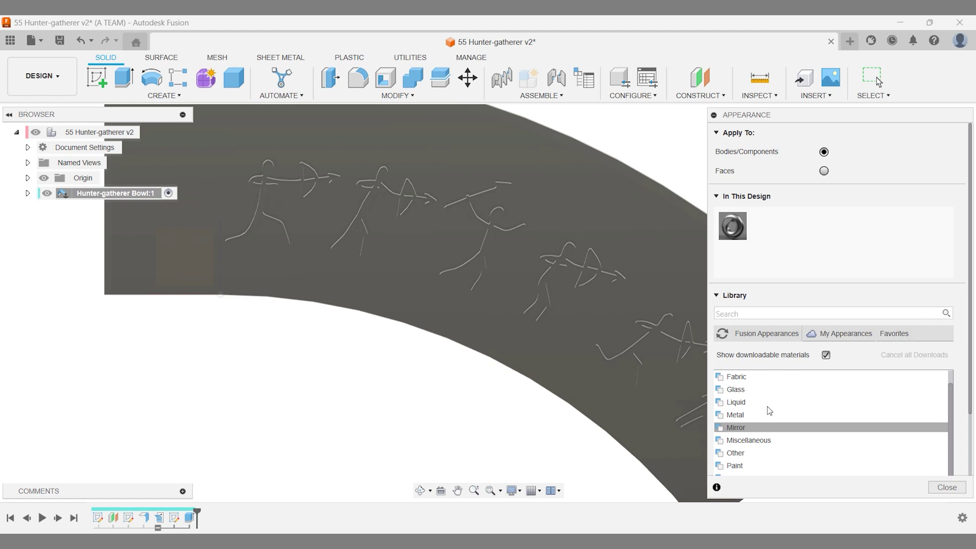
{"action": "left_click", "coordinate": [767, 313]}
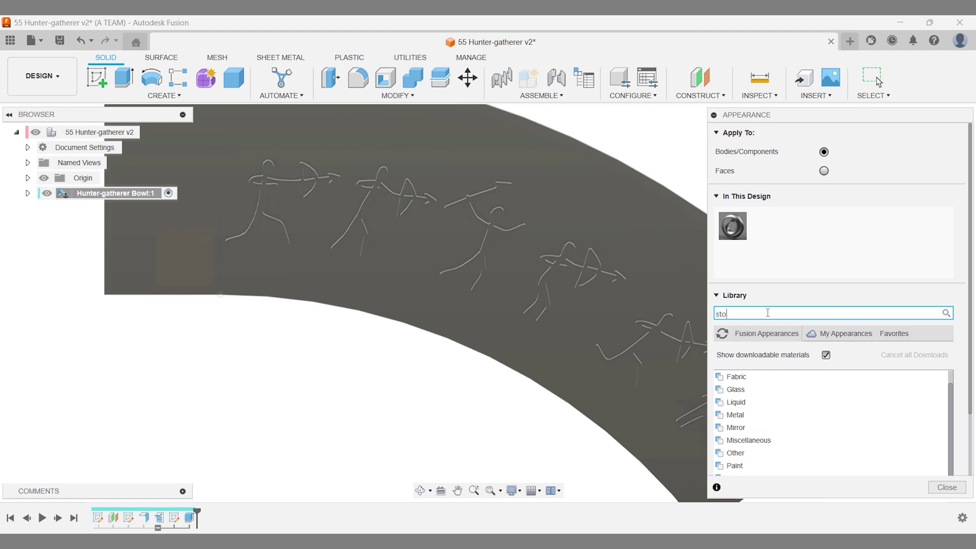
{"action": "key", "text": "Return"}
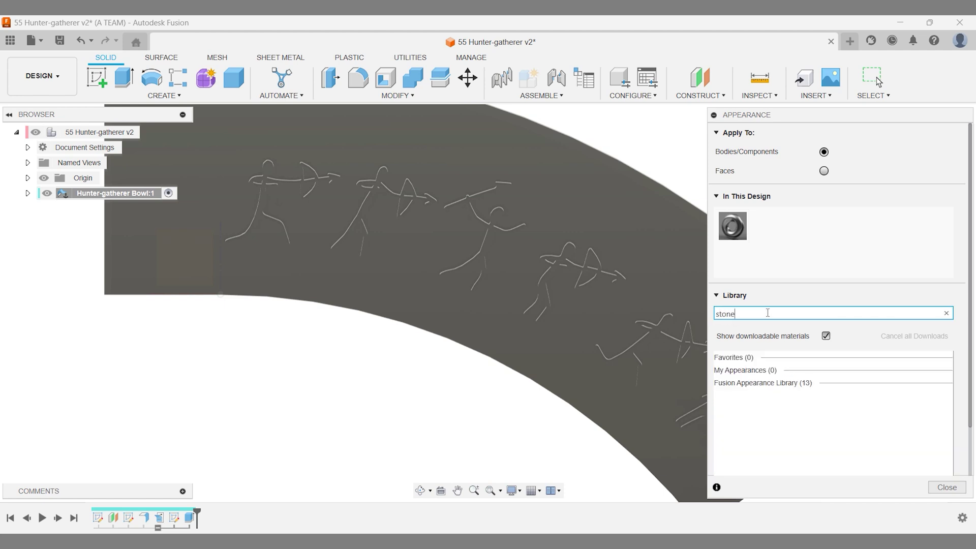
- Download the Marble (White) appearance and apply it to the first archer's front face only
{"action": "left_click", "coordinate": [767, 383]}
{"action": "scroll", "coordinate": [768, 382], "scroll_direction": "down", "scroll_amount": 3}
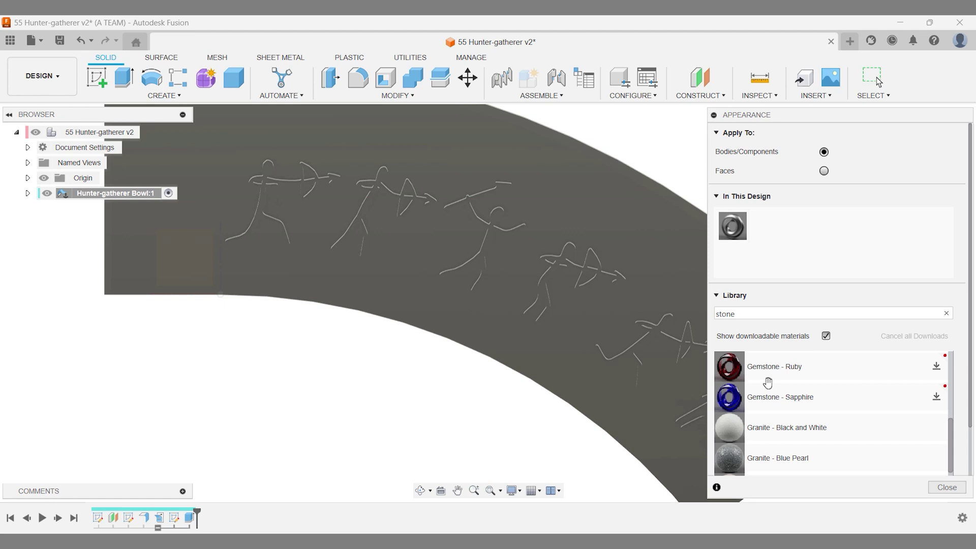
{"action": "scroll", "coordinate": [782, 397], "scroll_direction": "down", "scroll_amount": 2}
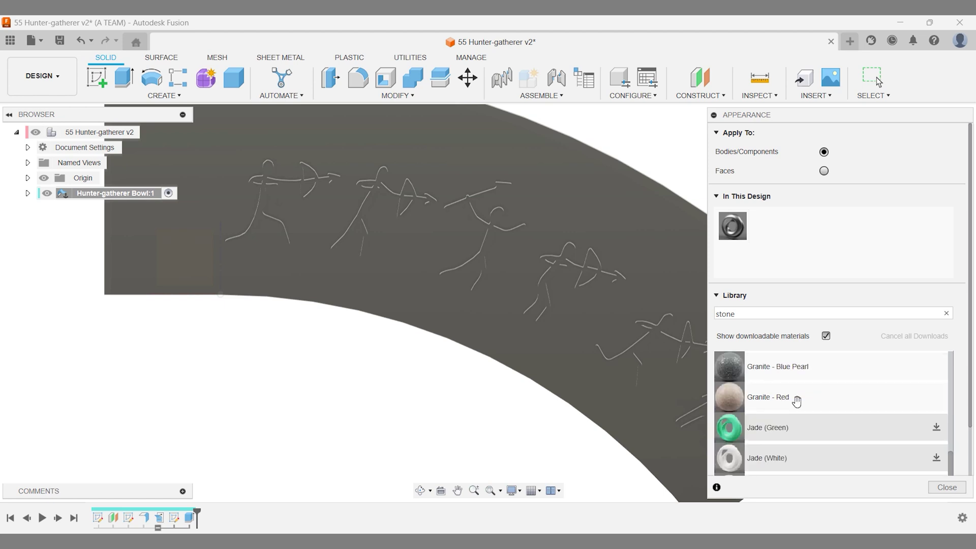
{"action": "scroll", "coordinate": [796, 401], "scroll_direction": "down", "scroll_amount": 2}
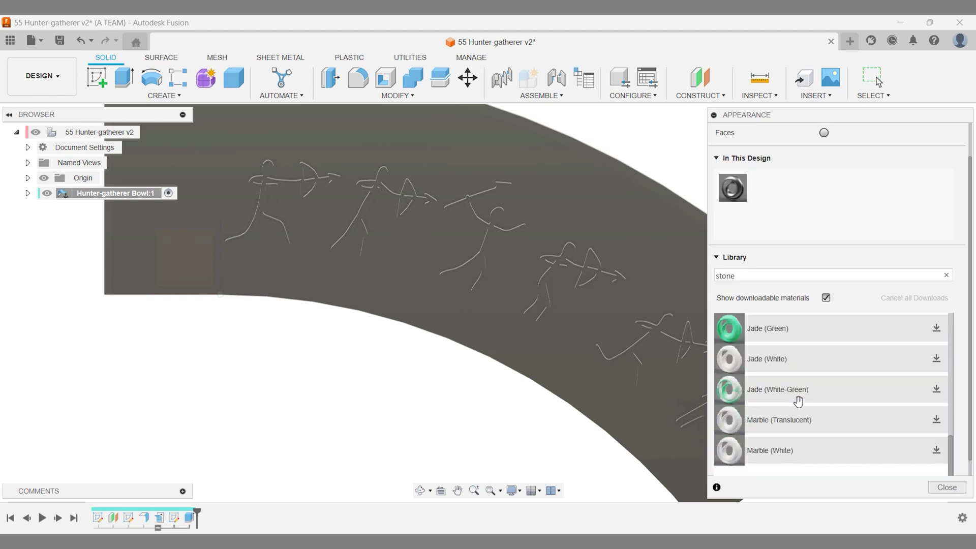
{"action": "left_click", "coordinate": [938, 451]}
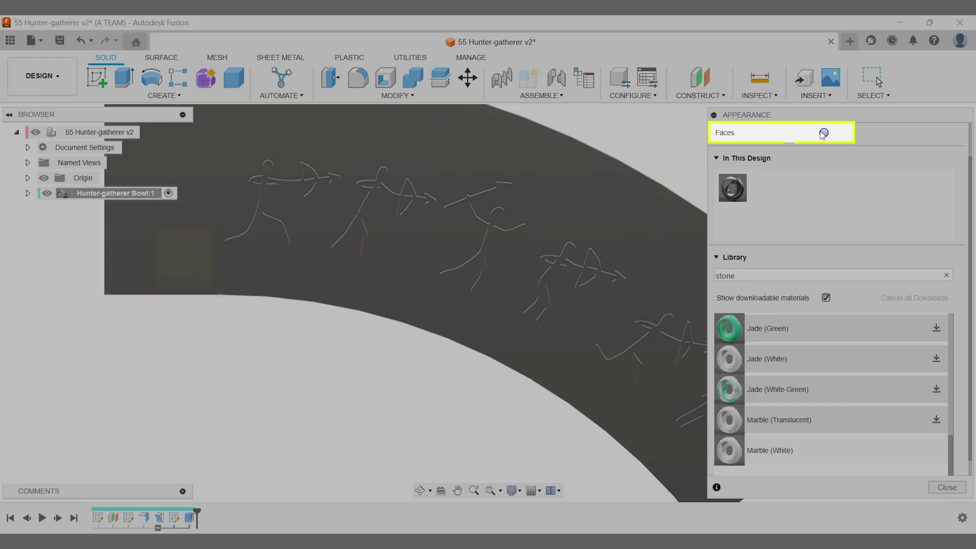
{"action": "left_click_drag", "start_coordinate": [732, 452], "coordinate": [258, 212]}
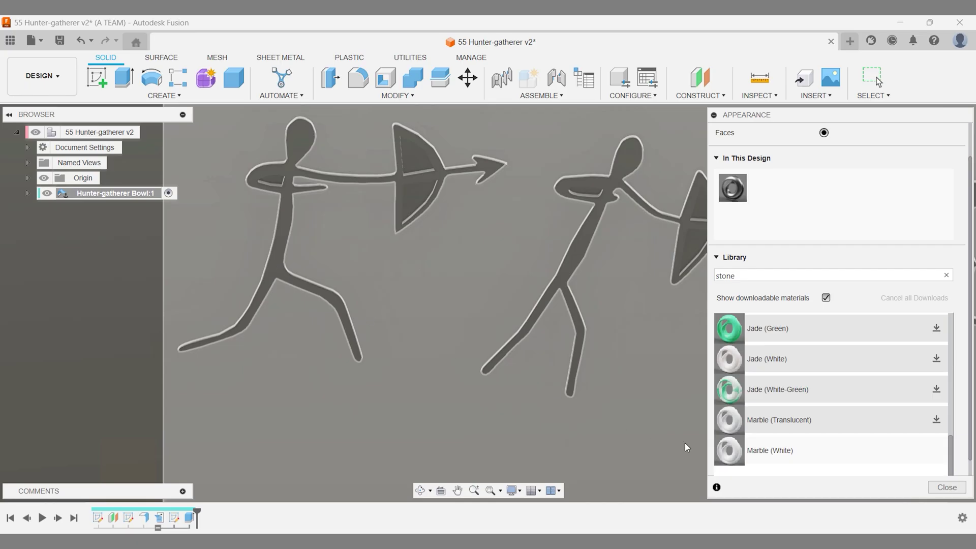
{"action": "left_click_drag", "start_coordinate": [686, 448], "coordinate": [285, 262]}
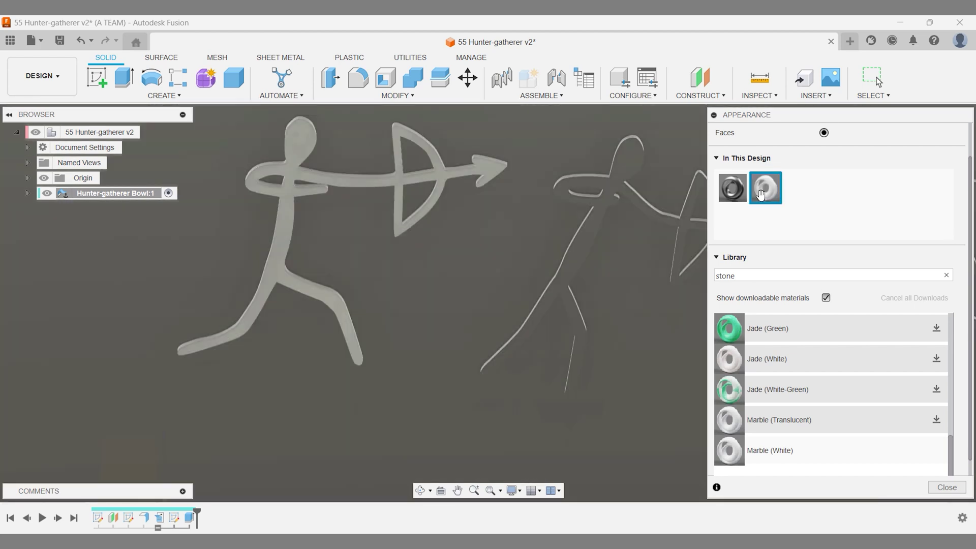
- Edit the Marble (White) appearance used in the design, replacing its image with the solid colour #7f2819
{"action": "right_click", "coordinate": [766, 189]}
{"action": "left_click", "coordinate": [776, 200]}
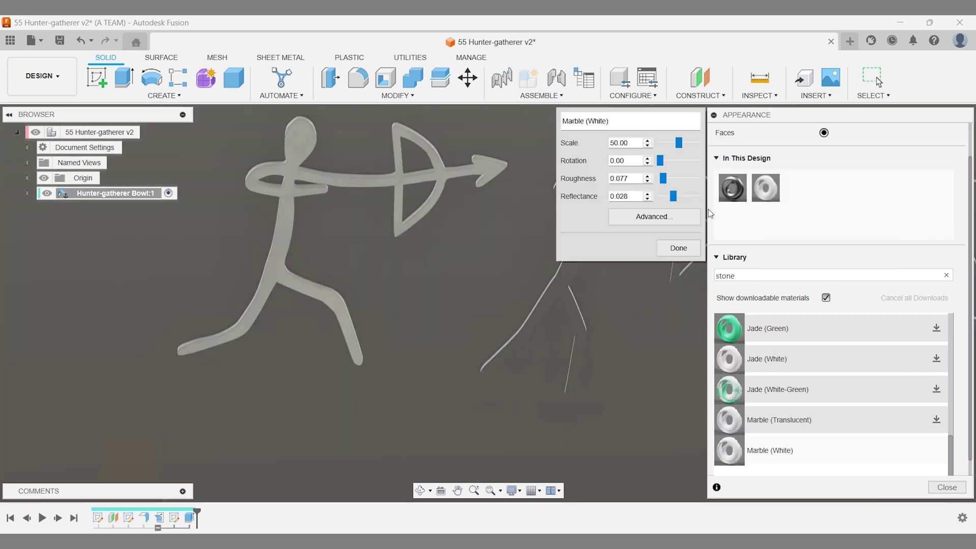
{"action": "left_click", "coordinate": [687, 216]}
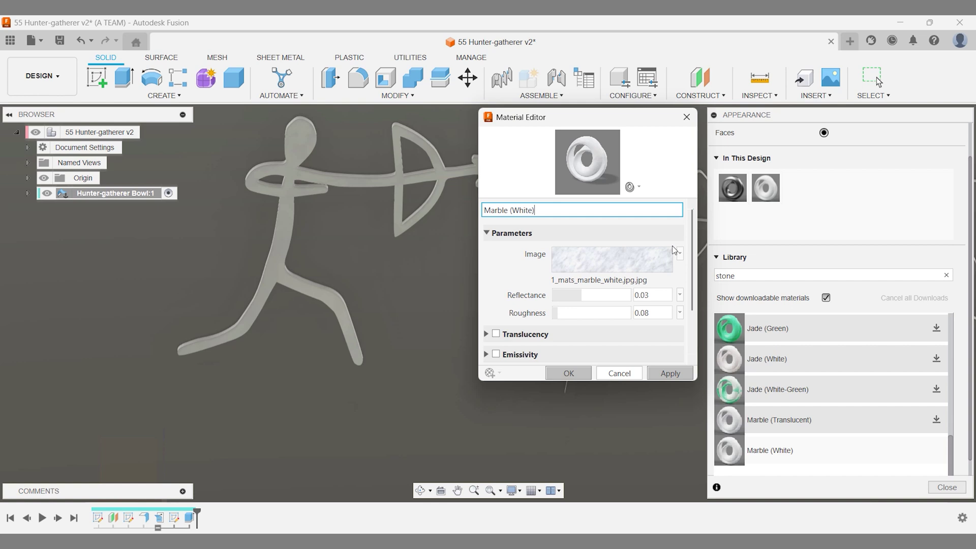
{"action": "left_click", "coordinate": [679, 254]}
{"action": "left_click", "coordinate": [669, 267]}
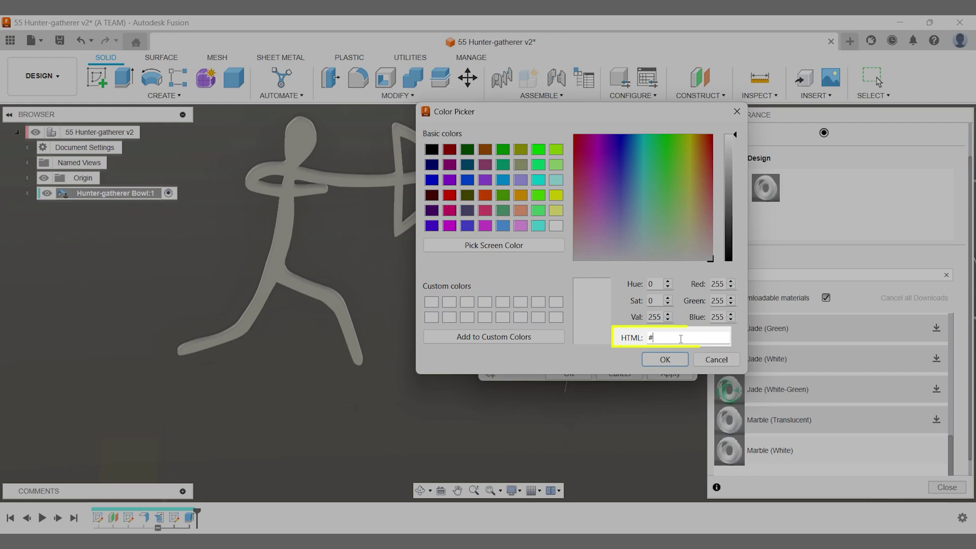
{"action": "type", "text": "7f"}
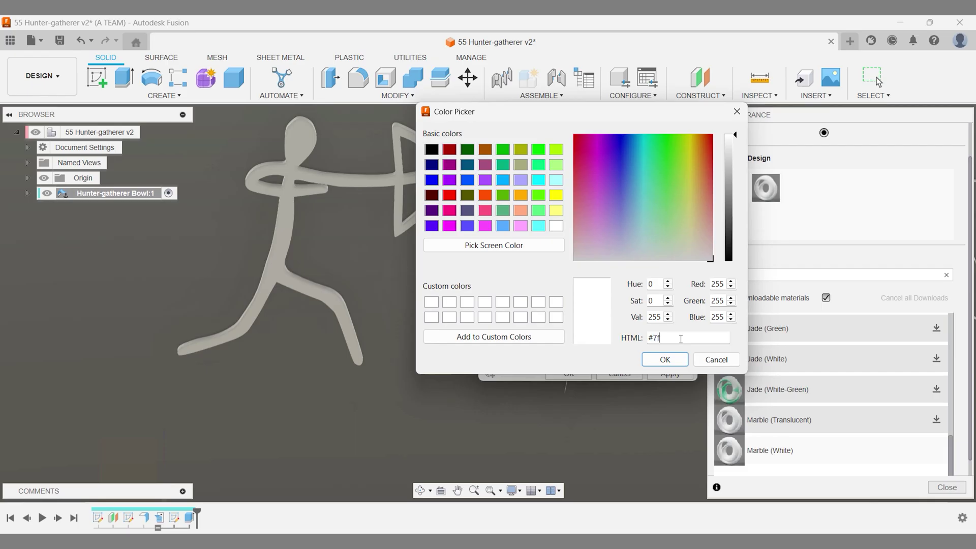
{"action": "type", "text": "2819"}
{"action": "key", "text": "Return"}
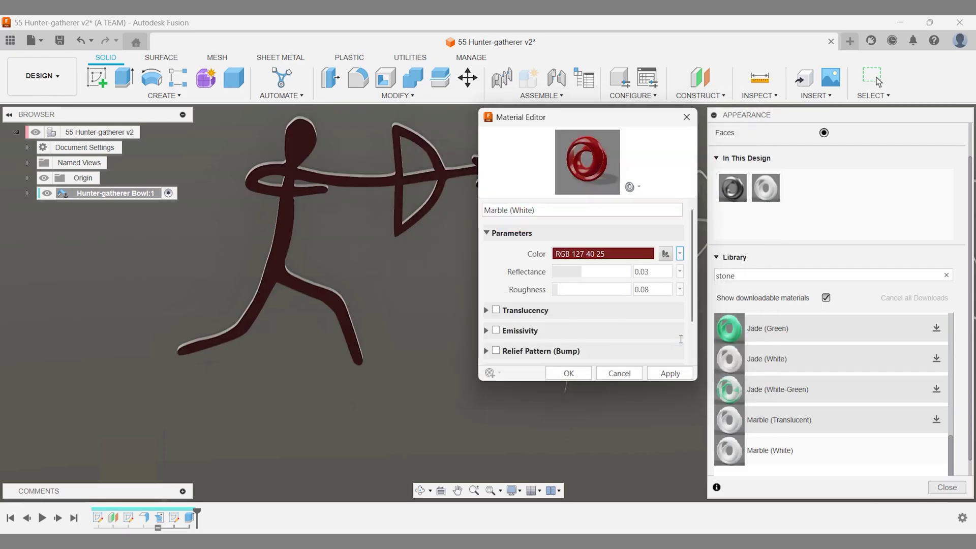
{"action": "left_click", "coordinate": [569, 373]}
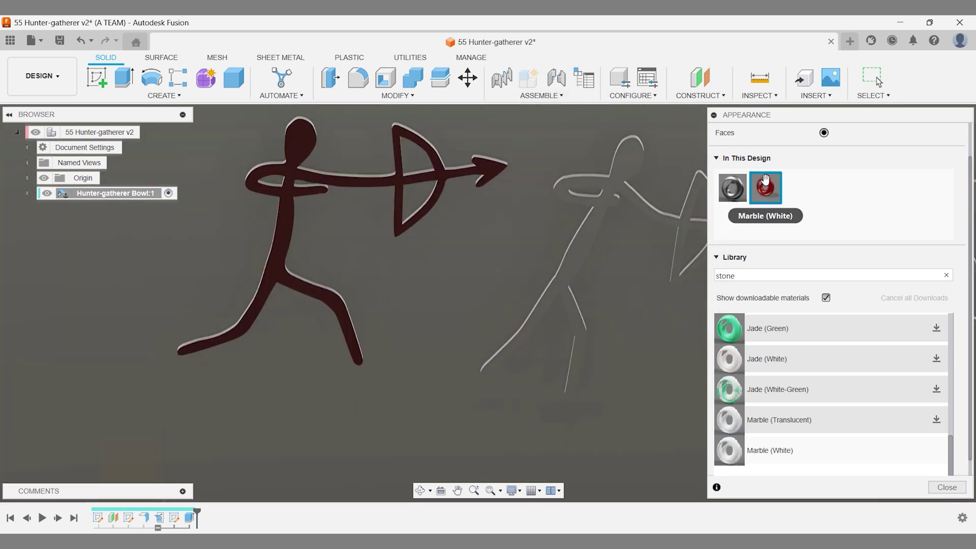
- Apply the dark red Marble (White) appearance to the front faces of the four remaining hunters and the deer
{"action": "left_click_drag", "start_coordinate": [765, 180], "coordinate": [593, 255]}
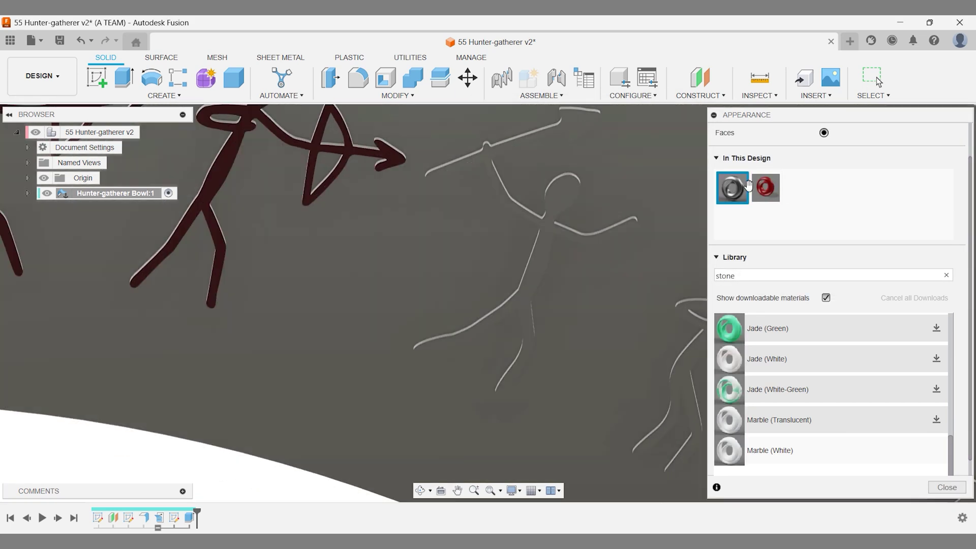
{"action": "left_click_drag", "start_coordinate": [763, 187], "coordinate": [617, 327]}
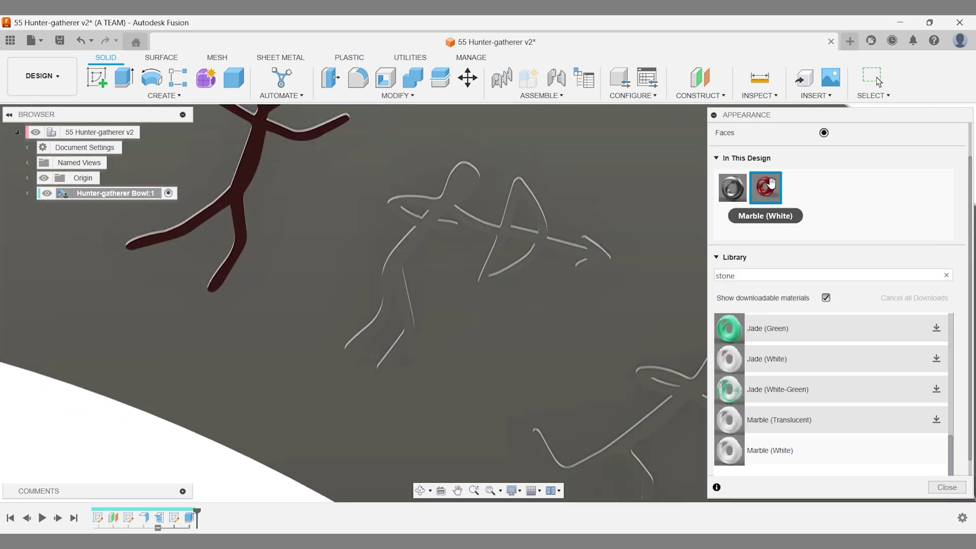
{"action": "left_click_drag", "start_coordinate": [771, 183], "coordinate": [472, 224]}
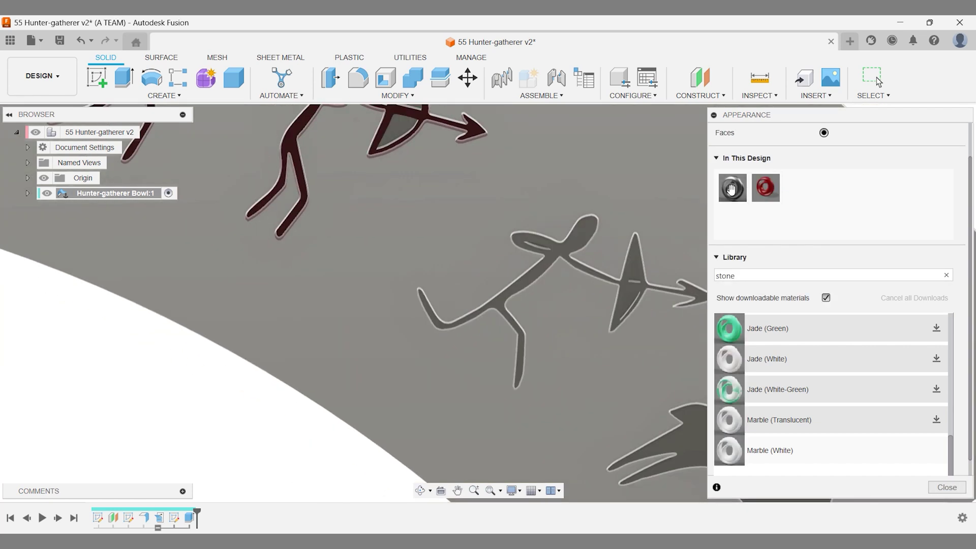
{"action": "left_click_drag", "start_coordinate": [765, 188], "coordinate": [567, 252]}
{"action": "left_click_drag", "start_coordinate": [567, 252], "coordinate": [572, 257]}
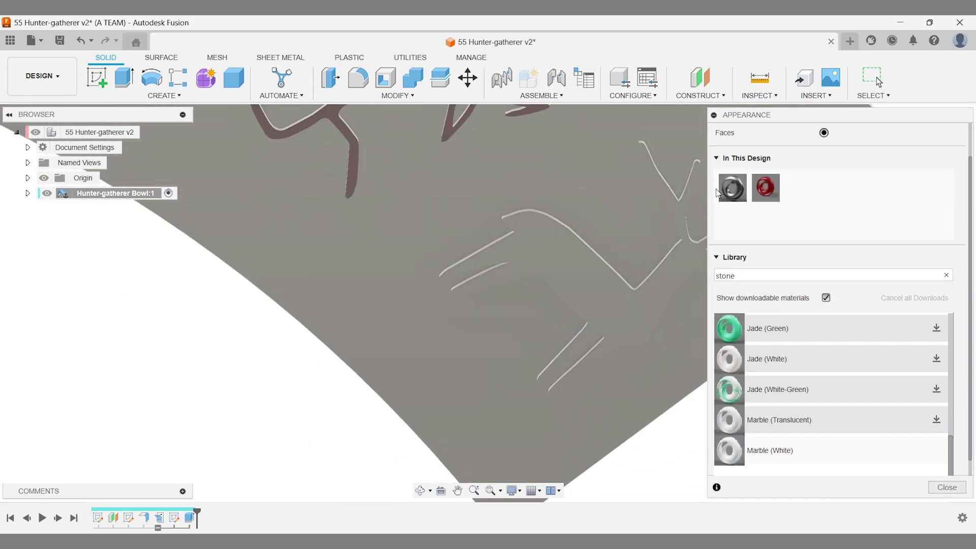
{"action": "left_click_drag", "start_coordinate": [765, 187], "coordinate": [636, 297]}
{"action": "left_click_drag", "start_coordinate": [636, 297], "coordinate": [640, 300]}
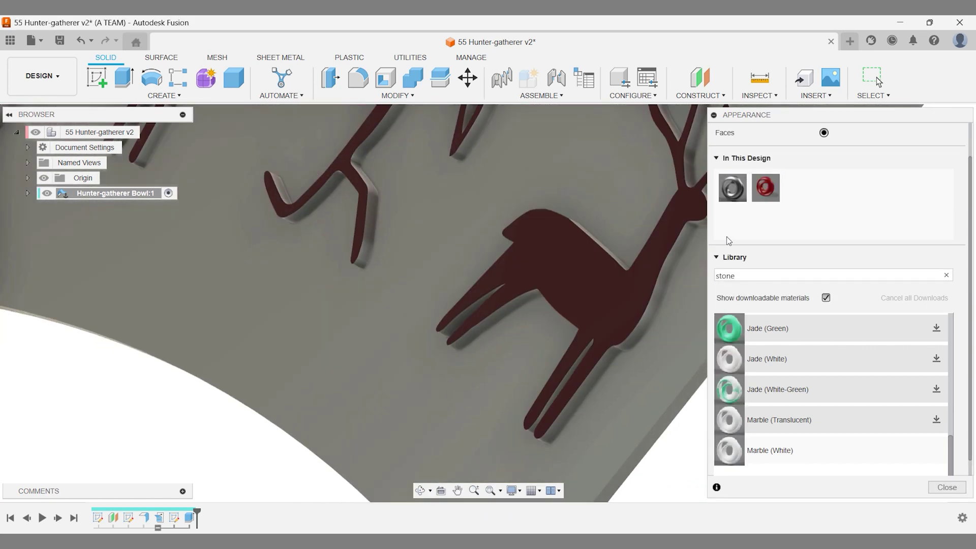
{"action": "left_click_drag", "start_coordinate": [765, 187], "coordinate": [730, 215]}
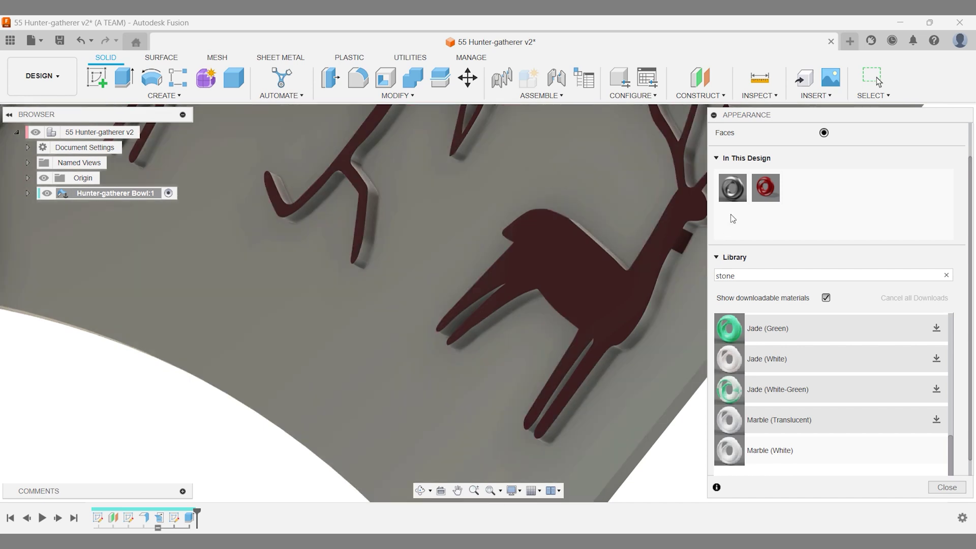
{"action": "left_click_drag", "start_coordinate": [765, 187], "coordinate": [669, 264]}
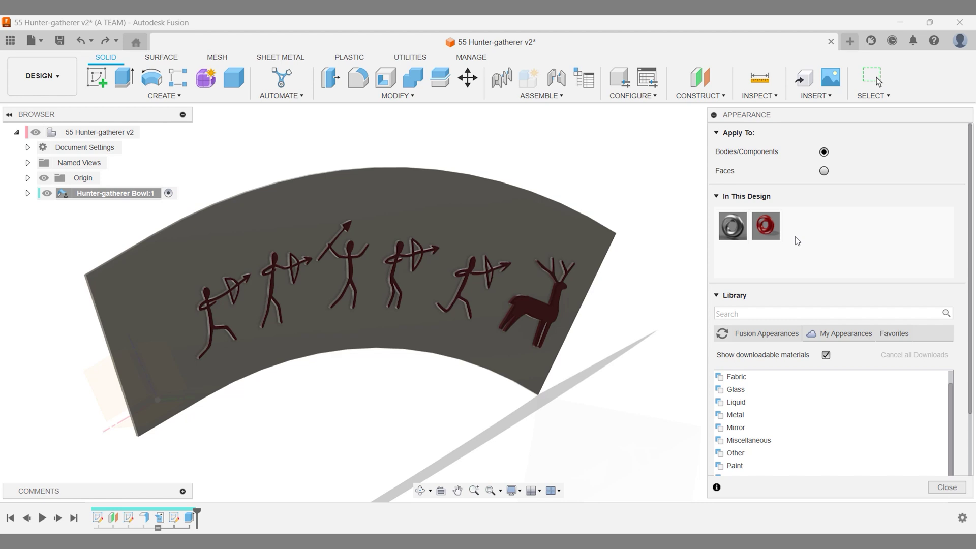
- Duplicate the dark red Marble (White) appearance in the design and rename the copy Stone Age White
{"action": "right_click", "coordinate": [772, 228]}
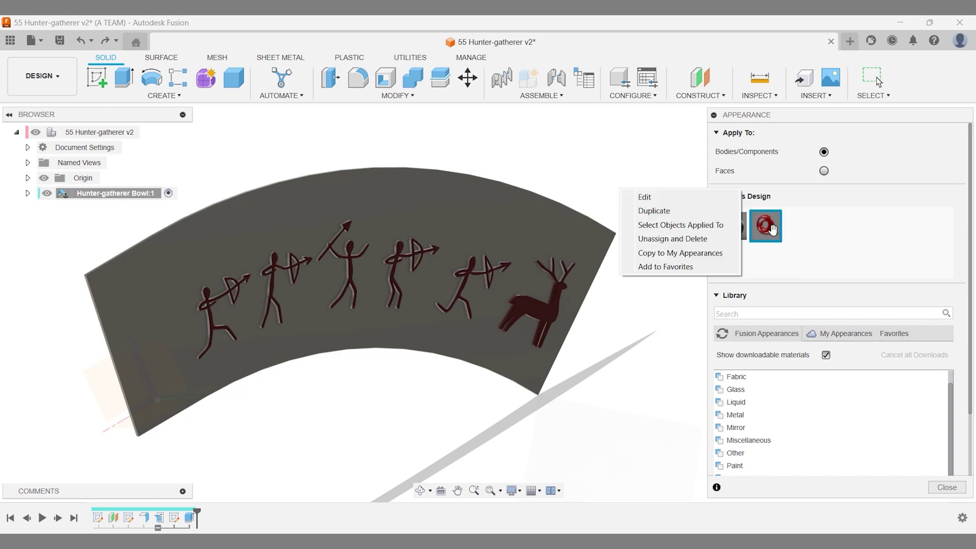
{"action": "left_click", "coordinate": [655, 210]}
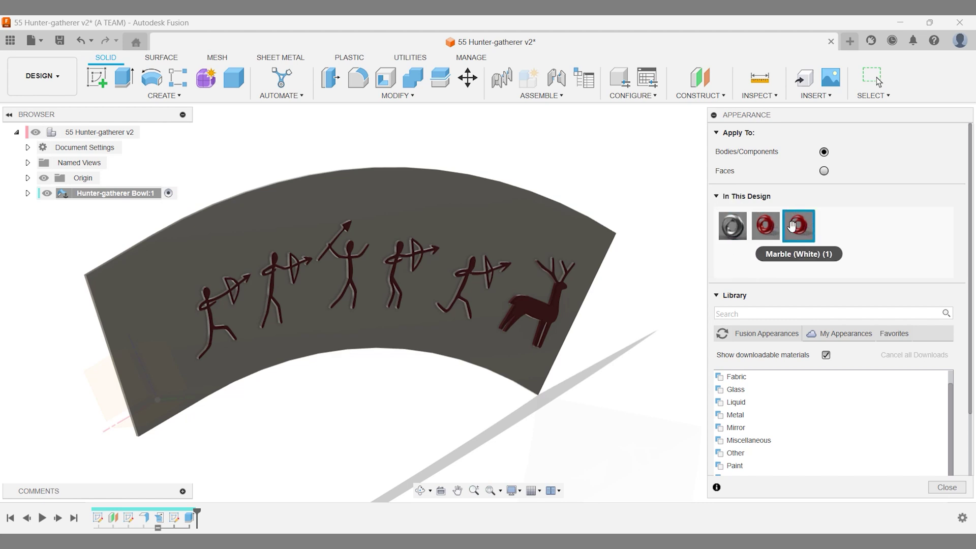
{"action": "right_click", "coordinate": [789, 222]}
{"action": "left_click", "coordinate": [729, 195]}
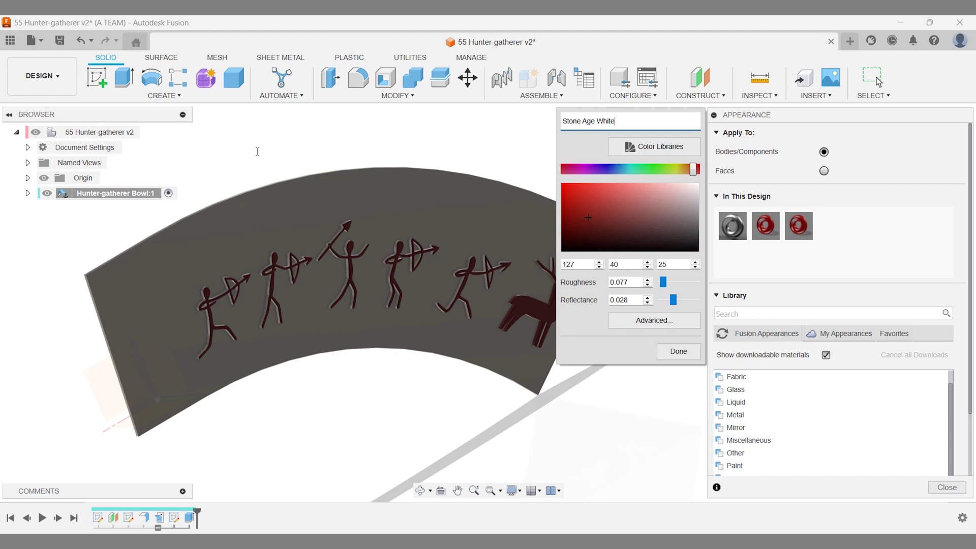
{"action": "left_click", "coordinate": [667, 316]}
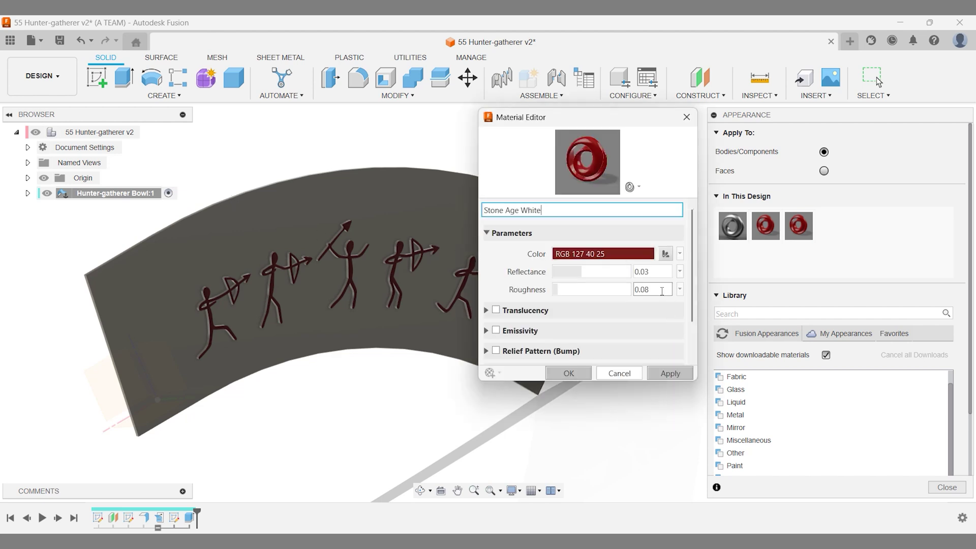
- Set the Stone Age White appearance's colour to #b6b285 and save the material edits
{"action": "left_click", "coordinate": [681, 254]}
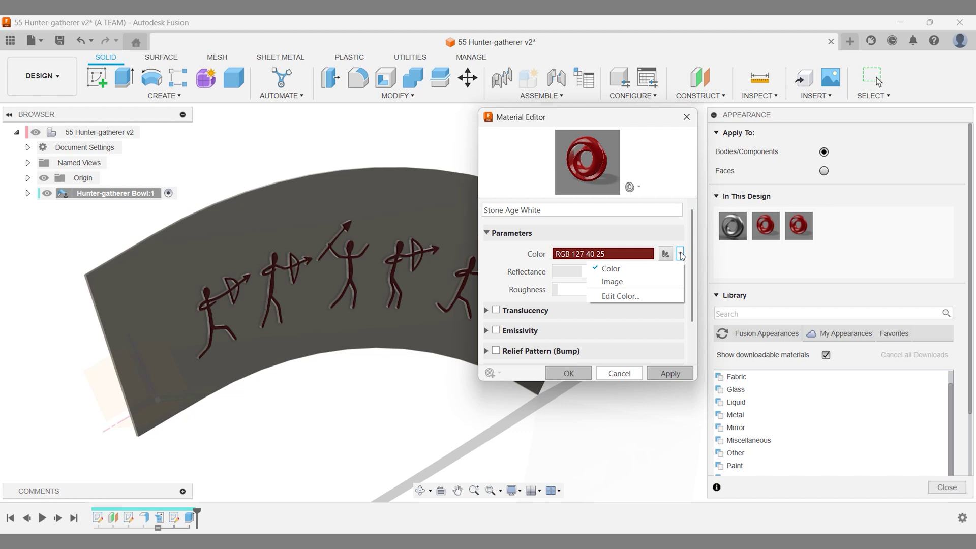
{"action": "left_click", "coordinate": [665, 297]}
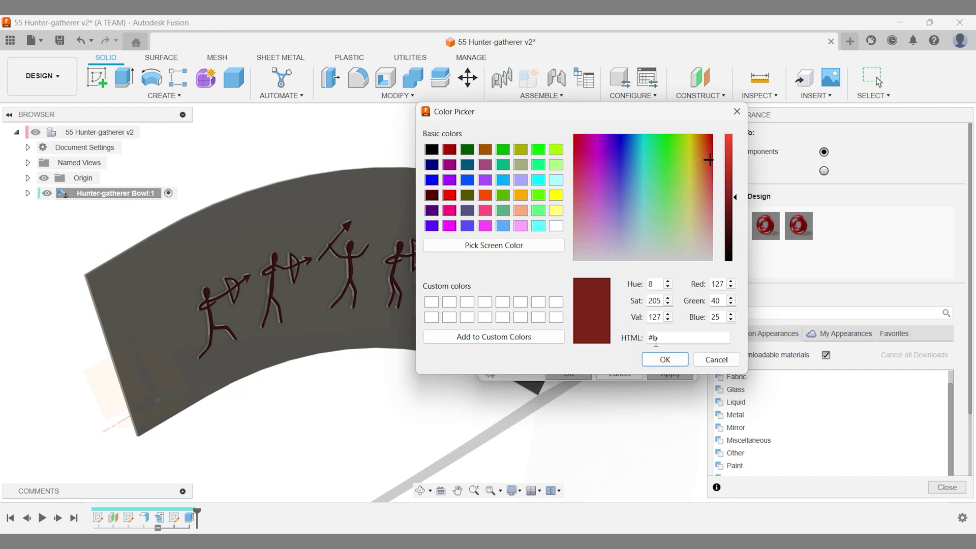
{"action": "type", "text": "6b28"}
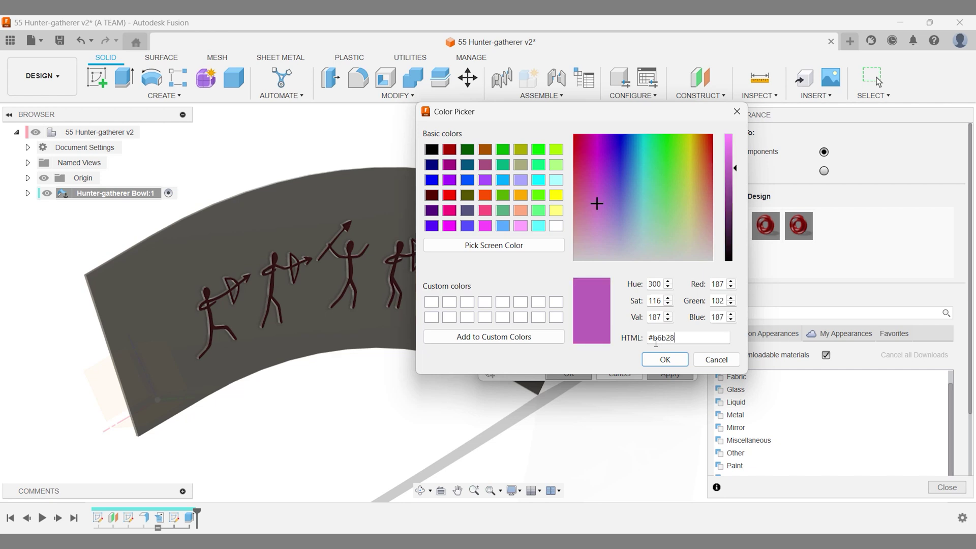
{"action": "type", "text": "5"}
{"action": "key", "text": "Return"}
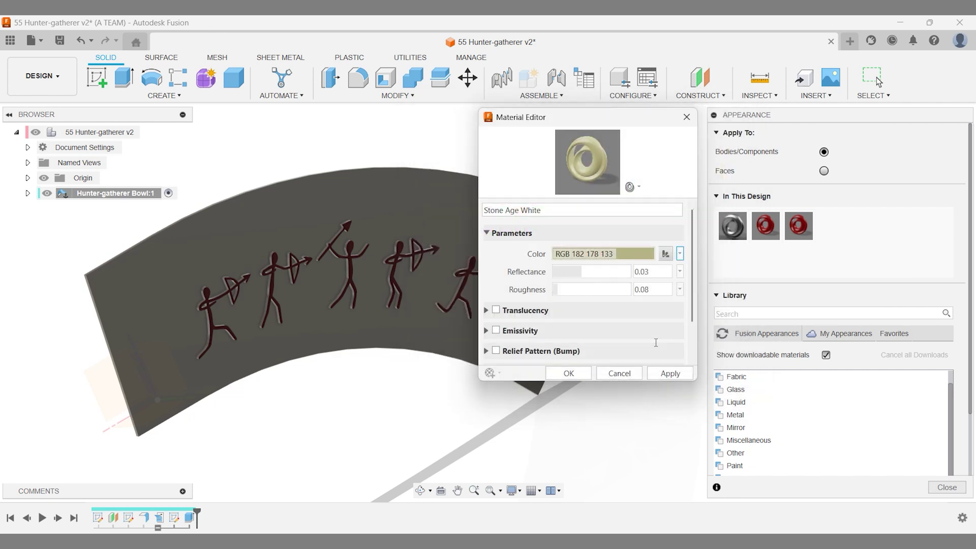
{"action": "left_click", "coordinate": [582, 374]}
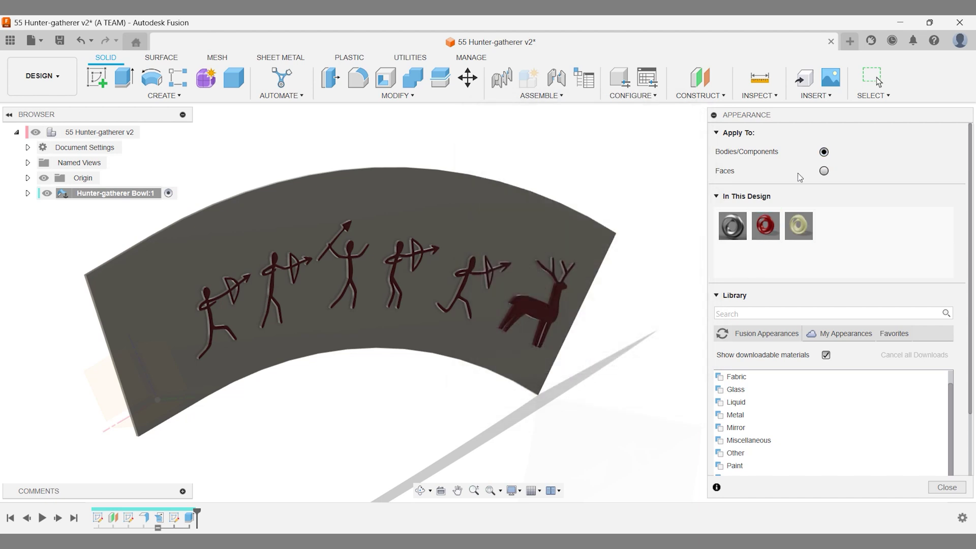
- Apply the dark red Marble (White) appearance to the whole bowl body, removing the appearances applied to individual faces
{"action": "left_click_drag", "start_coordinate": [765, 225], "coordinate": [579, 224]}
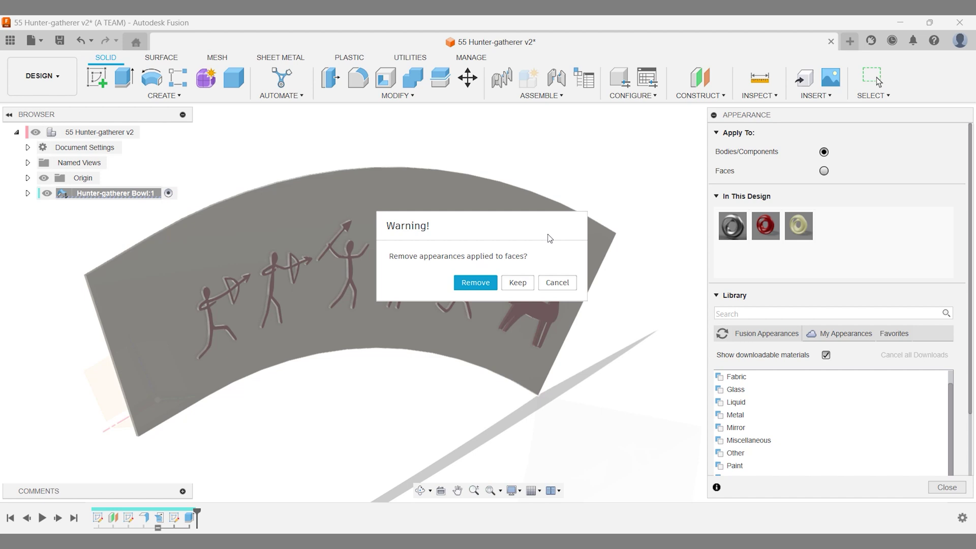
{"action": "left_click", "coordinate": [489, 281]}
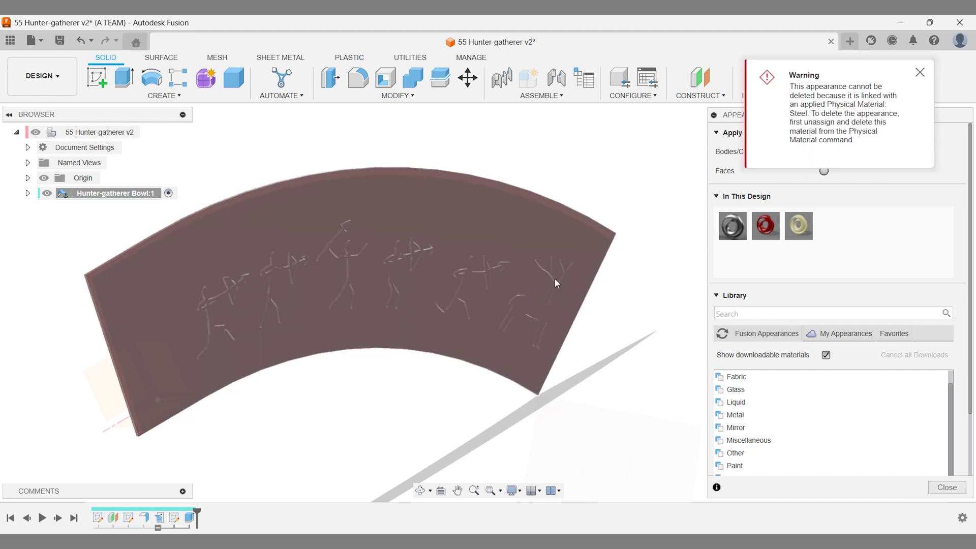
{"action": "left_click", "coordinate": [920, 74]}
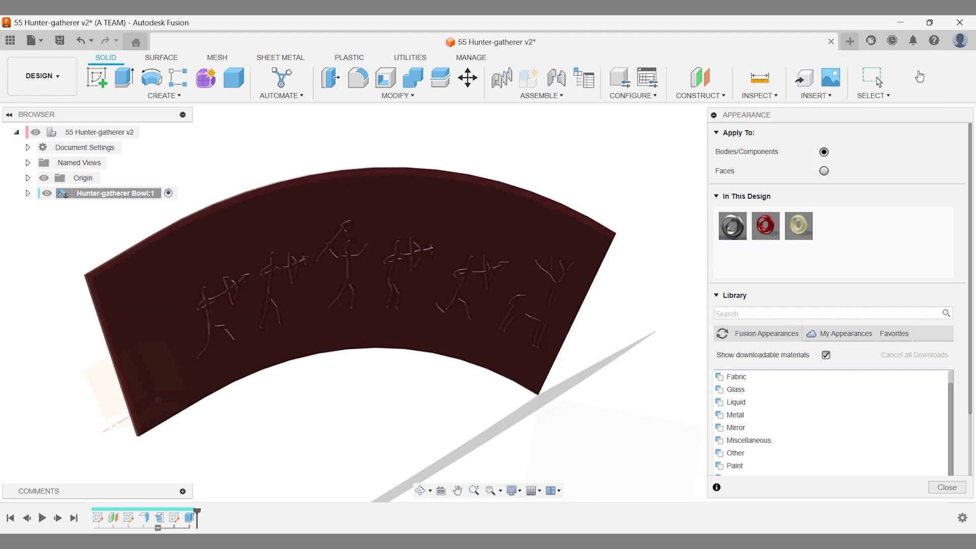
- Apply the Stone Age White appearance to the faces of the curved wall only, covering both broad sides and the upper rim
{"action": "left_click", "coordinate": [824, 171]}
{"action": "left_click_drag", "start_coordinate": [798, 225], "coordinate": [489, 268]}
{"action": "scroll", "coordinate": [141, 438], "scroll_direction": "up", "scroll_amount": 5}
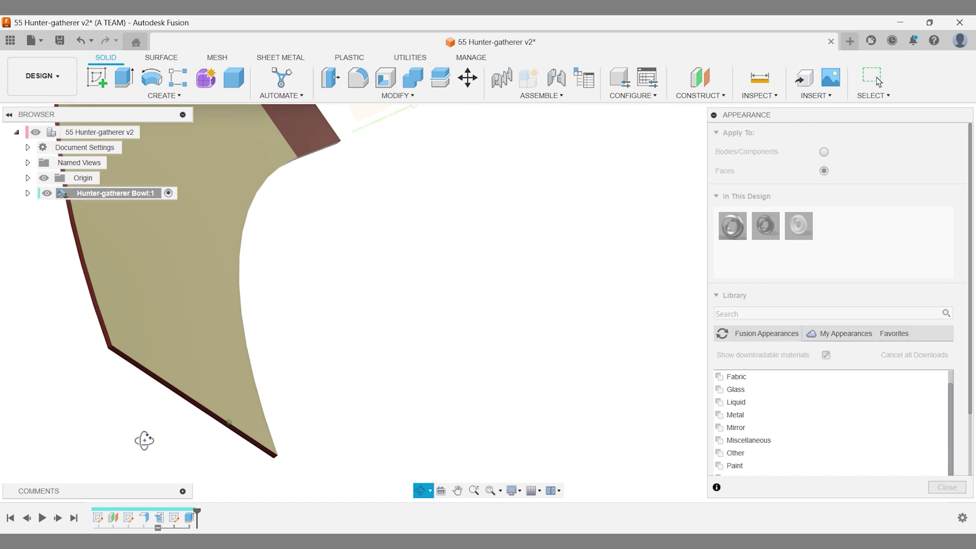
{"action": "left_click_drag", "start_coordinate": [799, 225], "coordinate": [259, 311]}
{"action": "scroll", "coordinate": [201, 305], "scroll_direction": "up", "scroll_amount": 3}
{"action": "scroll", "coordinate": [416, 311], "scroll_direction": "down", "scroll_amount": 3}
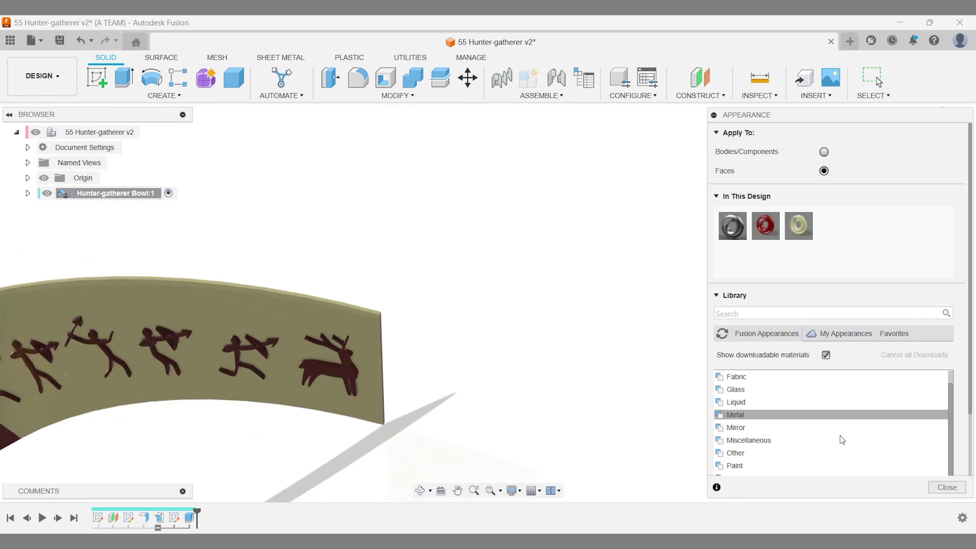
{"action": "left_click", "coordinate": [947, 488]}
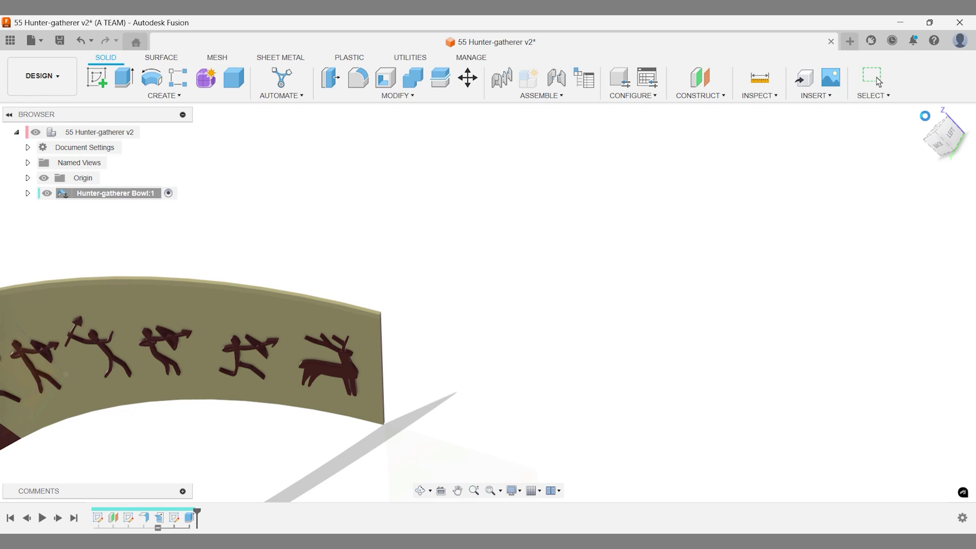
- Refold the unfolded sheet metal part into its bowl shape
{"action": "left_click", "coordinate": [923, 116]}
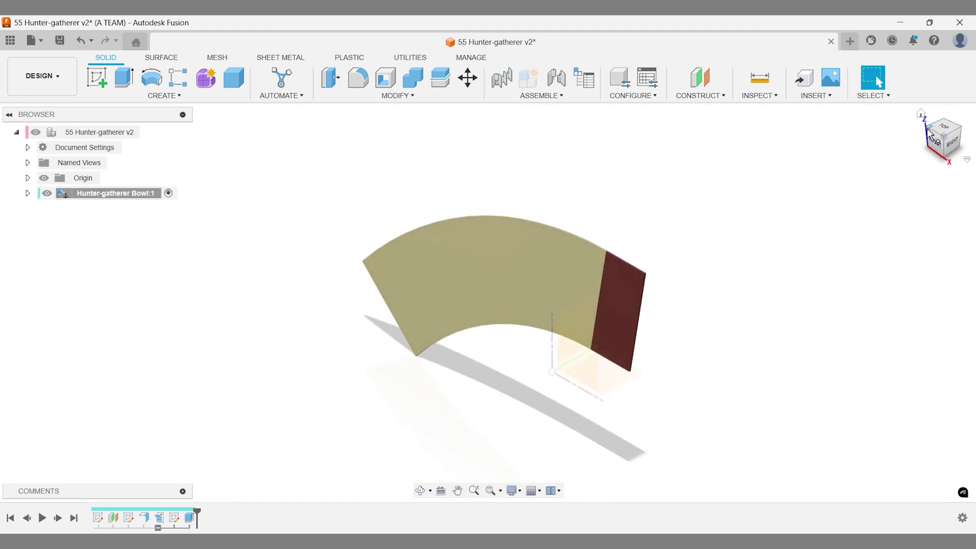
{"action": "left_click", "coordinate": [928, 131]}
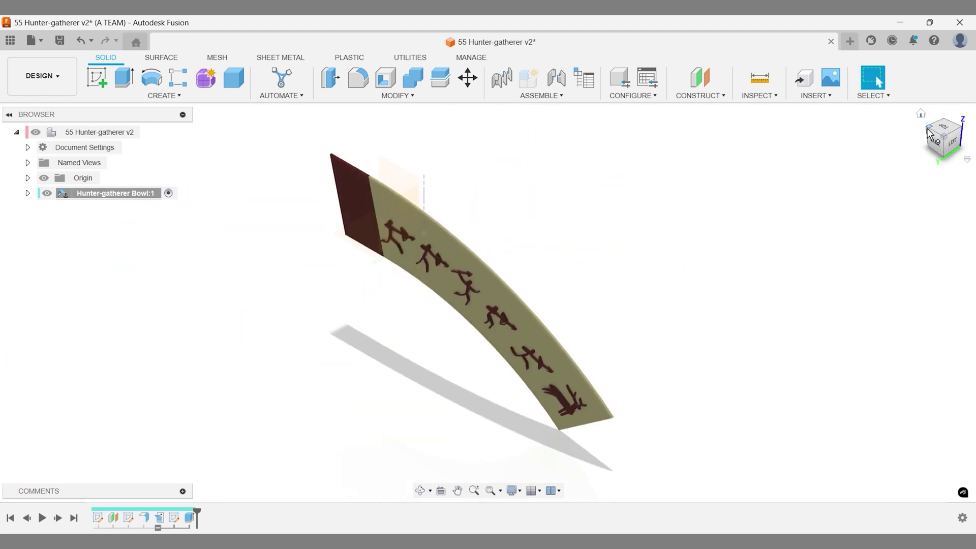
{"action": "left_click", "coordinate": [928, 132]}
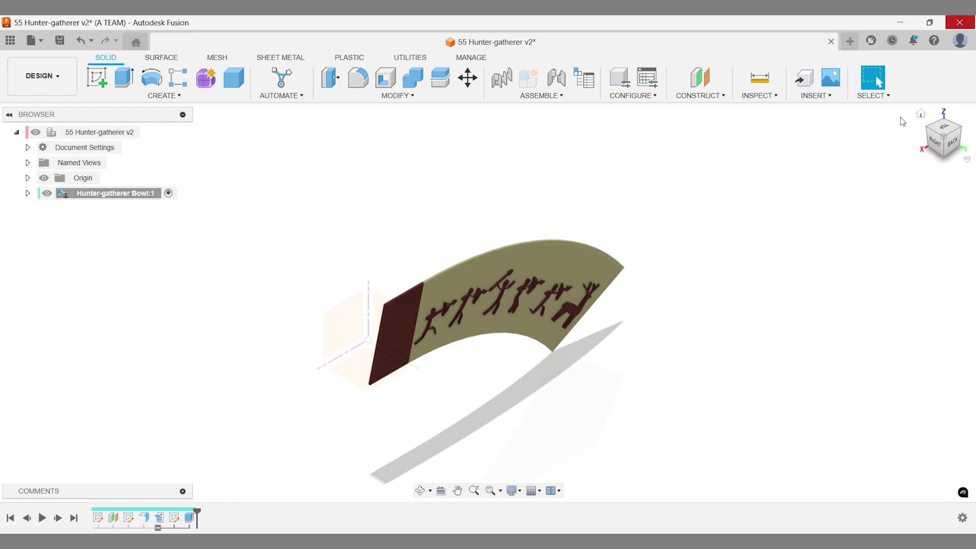
{"action": "type", "text": "sref"}
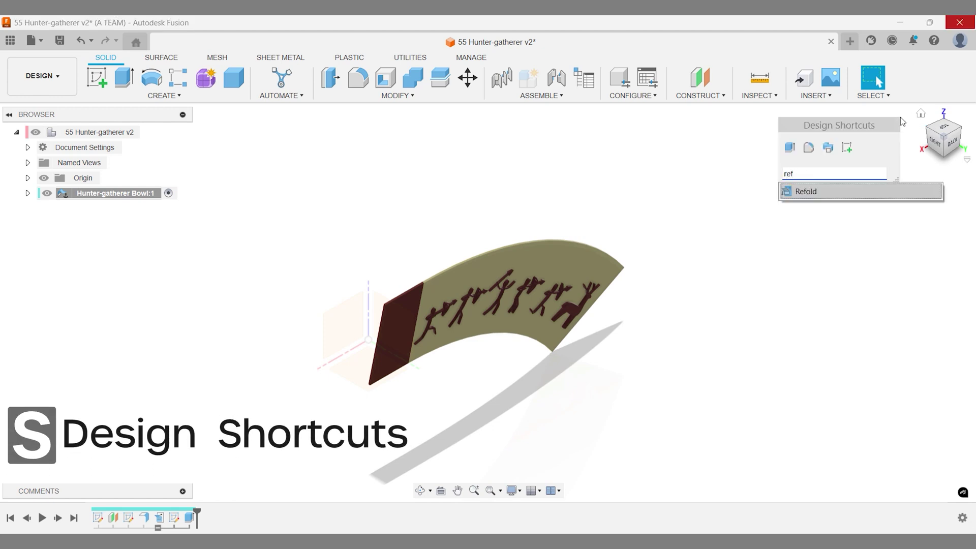
{"action": "key", "text": "Escape"}
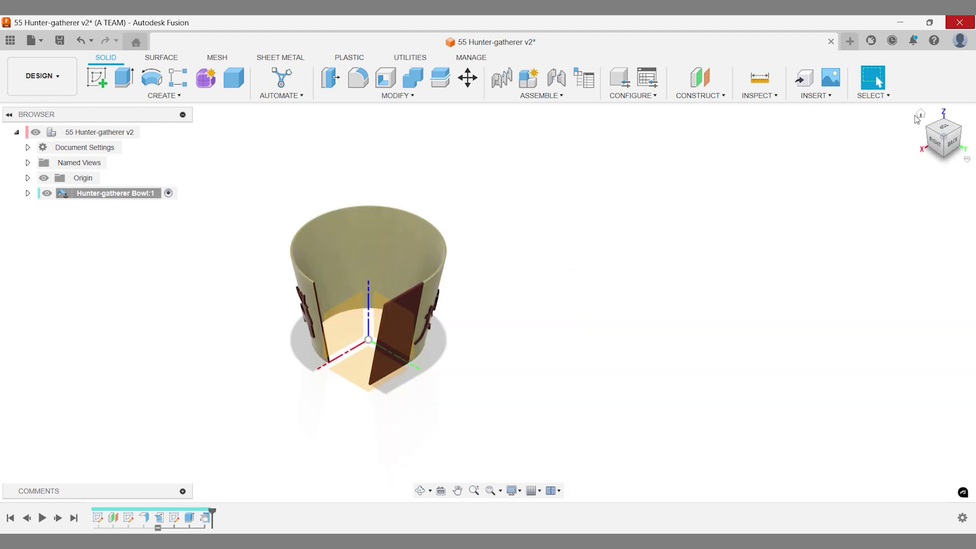
- Remove the flat flange by extruding its narrow upper face downward as a cut with the extent set to All
{"action": "left_click", "coordinate": [920, 114]}
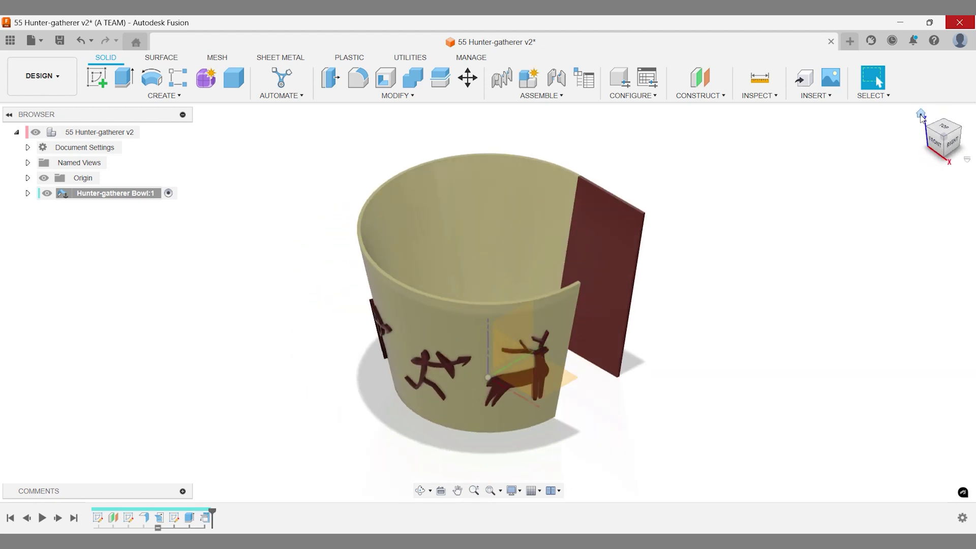
{"action": "left_click", "coordinate": [946, 155]}
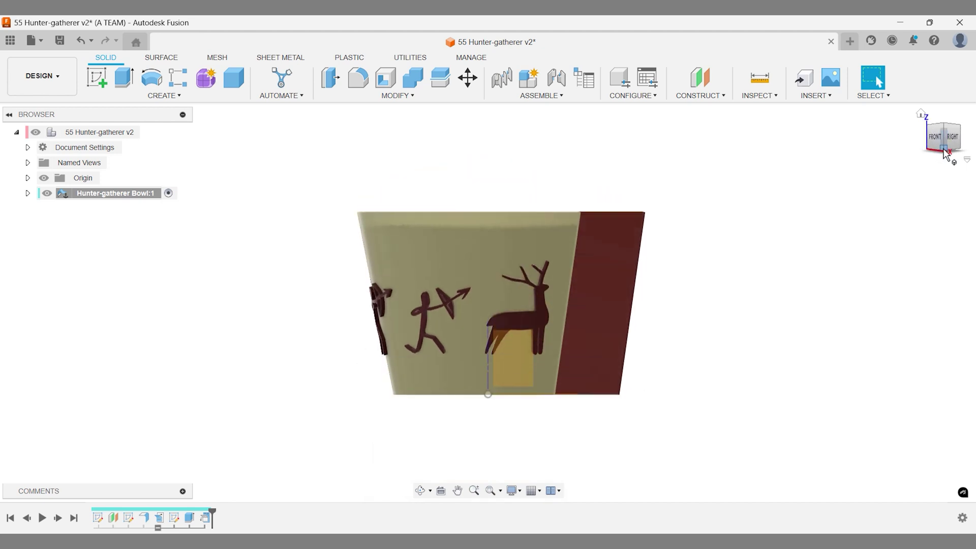
{"action": "left_click", "coordinate": [946, 154]}
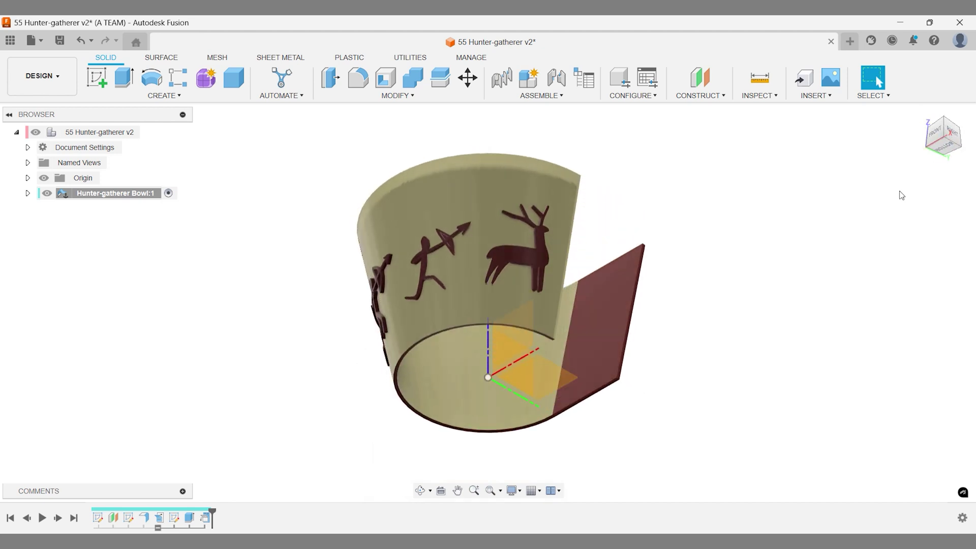
{"action": "left_click", "coordinate": [921, 115]}
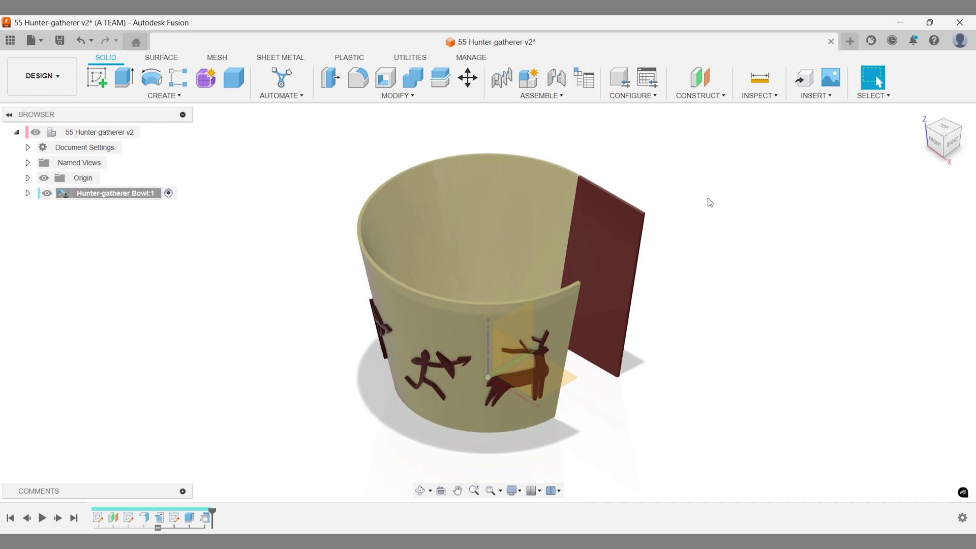
{"action": "key", "text": "e"}
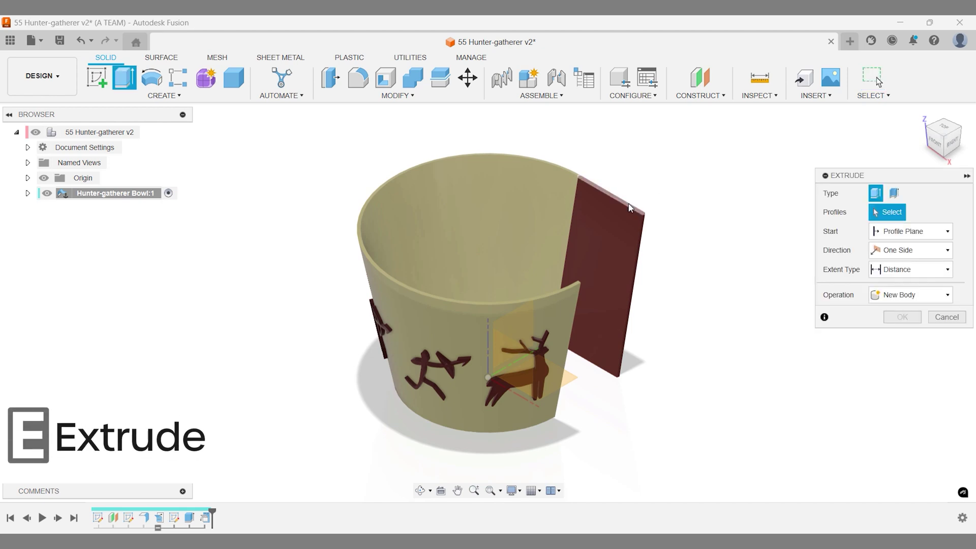
{"action": "left_click", "coordinate": [629, 208]}
{"action": "left_click_drag", "start_coordinate": [630, 206], "coordinate": [617, 403]}
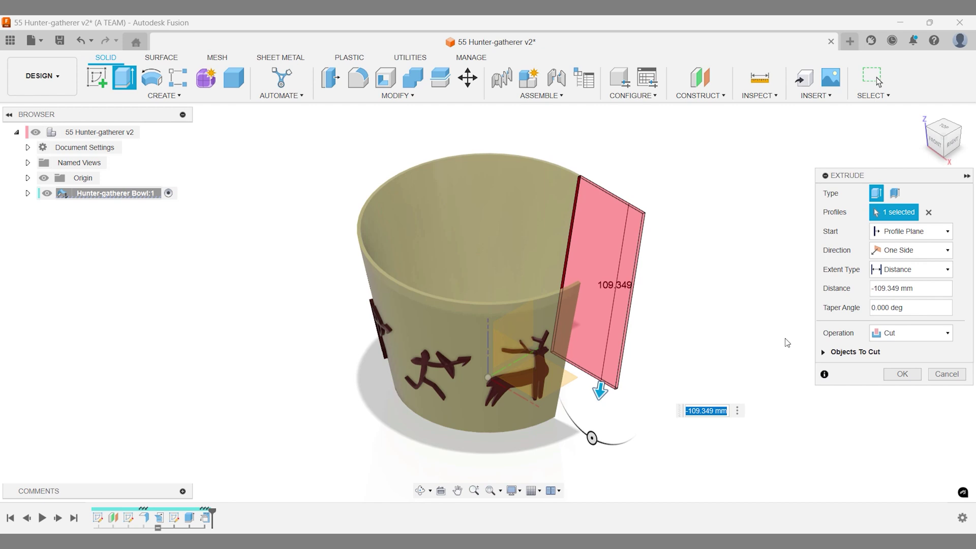
{"action": "left_click", "coordinate": [892, 271]}
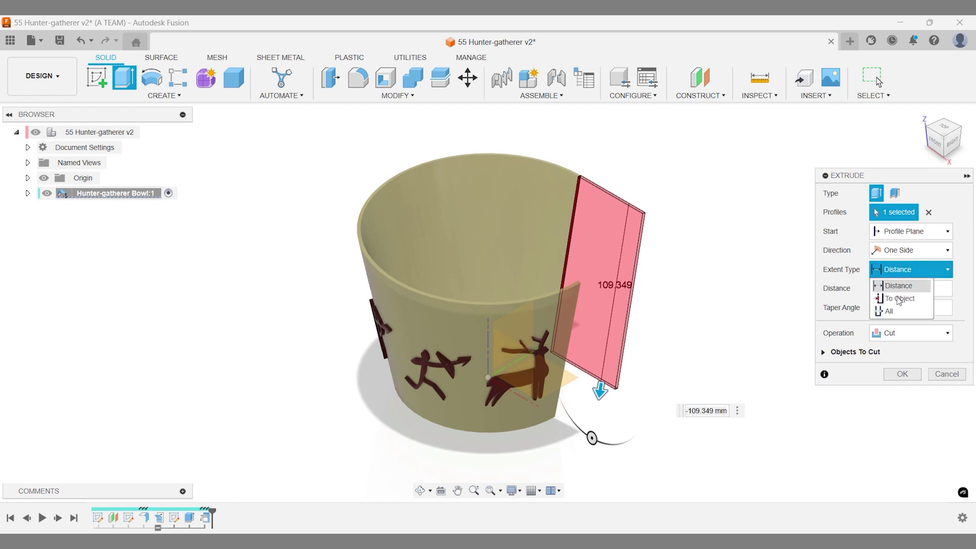
{"action": "left_click", "coordinate": [900, 312]}
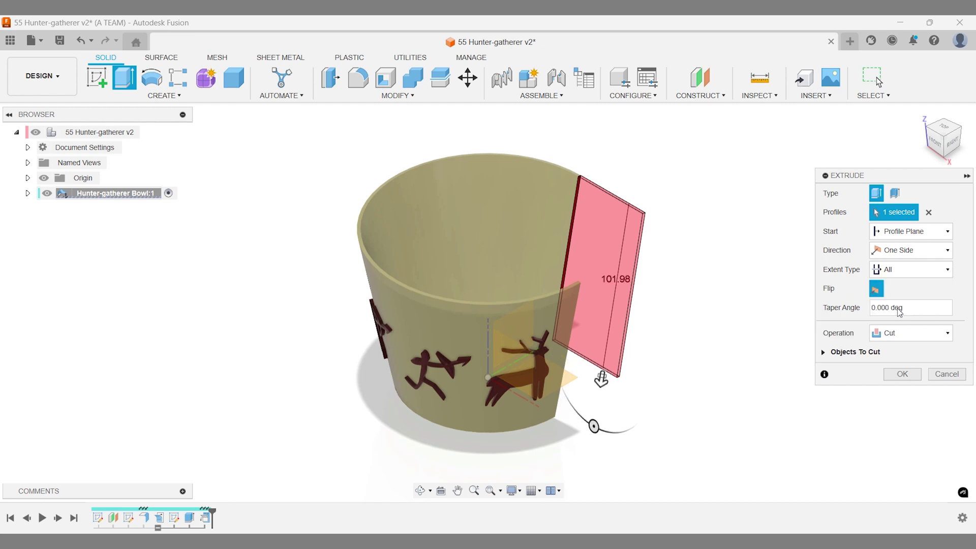
{"action": "left_click", "coordinate": [903, 374]}
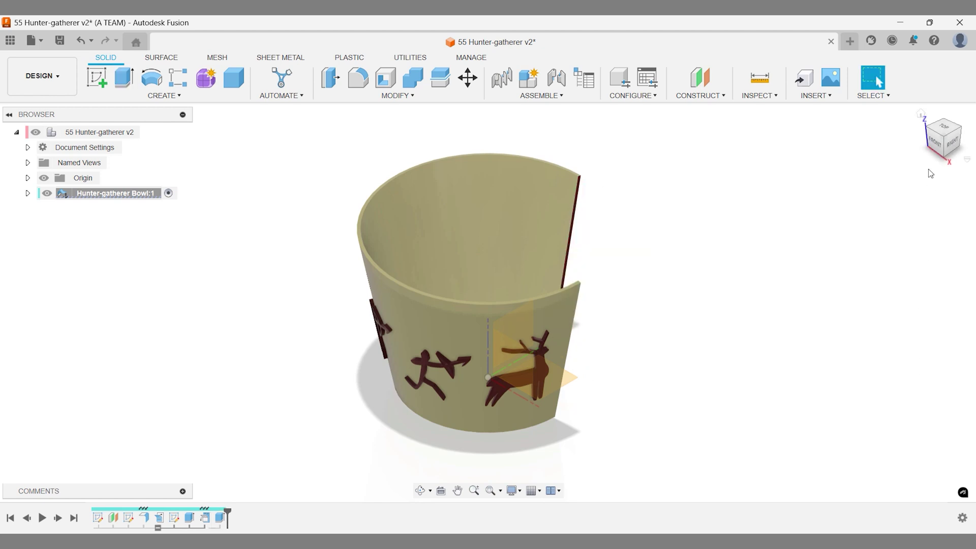
- Create a sketch on the horizontal origin plane at the base of the bowl, viewed from below
{"action": "left_click", "coordinate": [961, 134]}
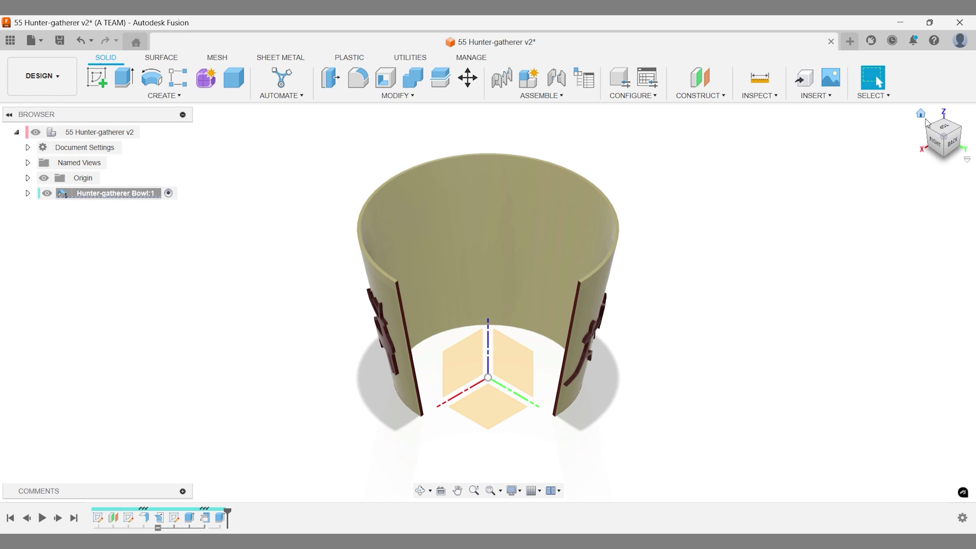
{"action": "left_click", "coordinate": [923, 116]}
{"action": "left_click", "coordinate": [944, 158]}
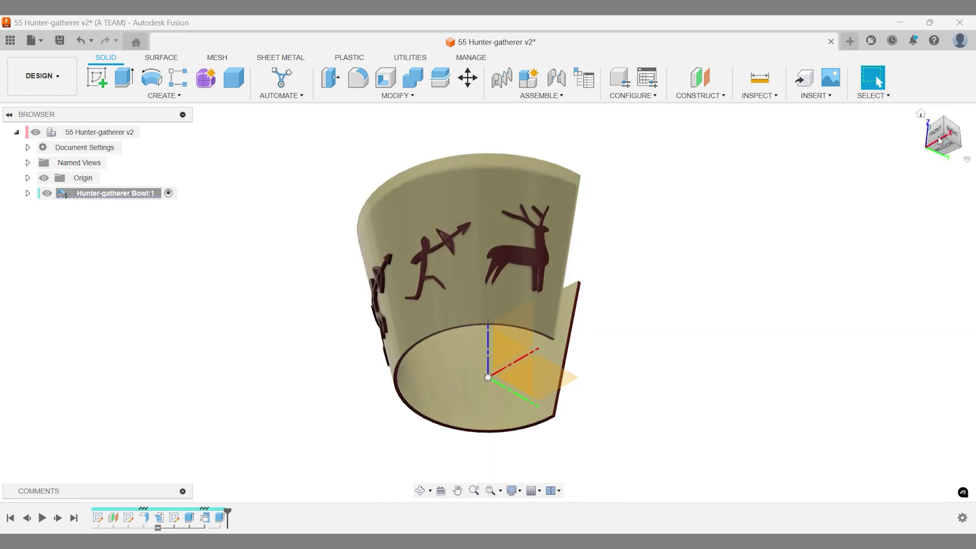
{"action": "left_click", "coordinate": [946, 151]}
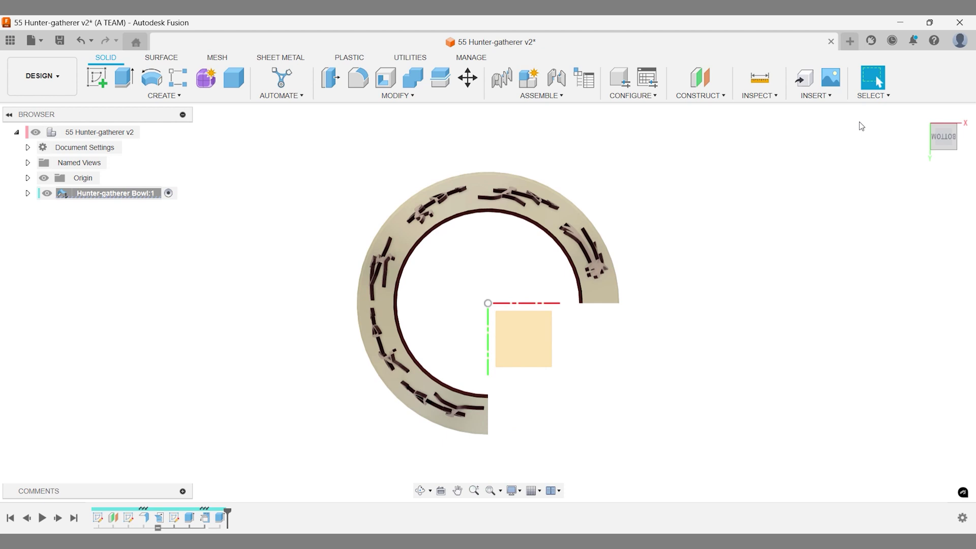
{"action": "type", "text": "ssketch"}
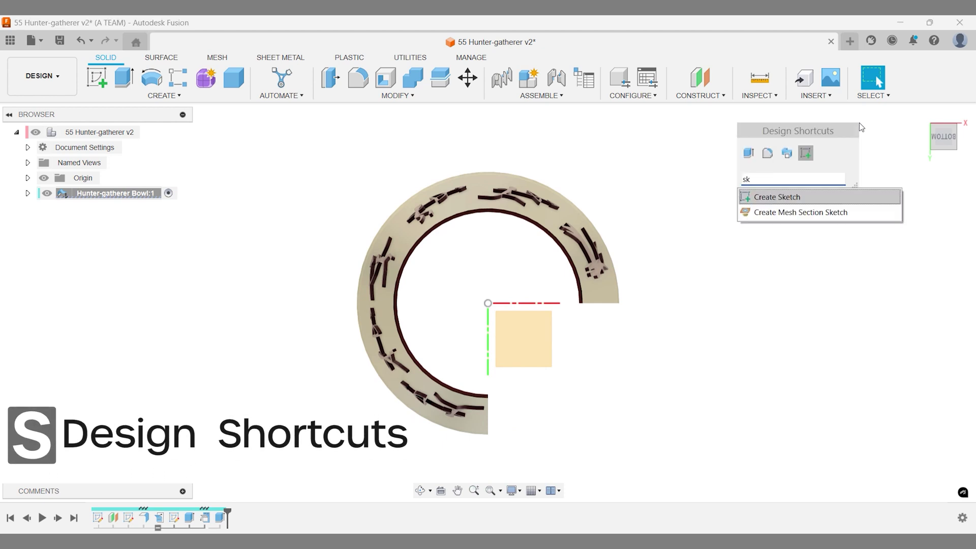
{"action": "key", "text": "Return"}
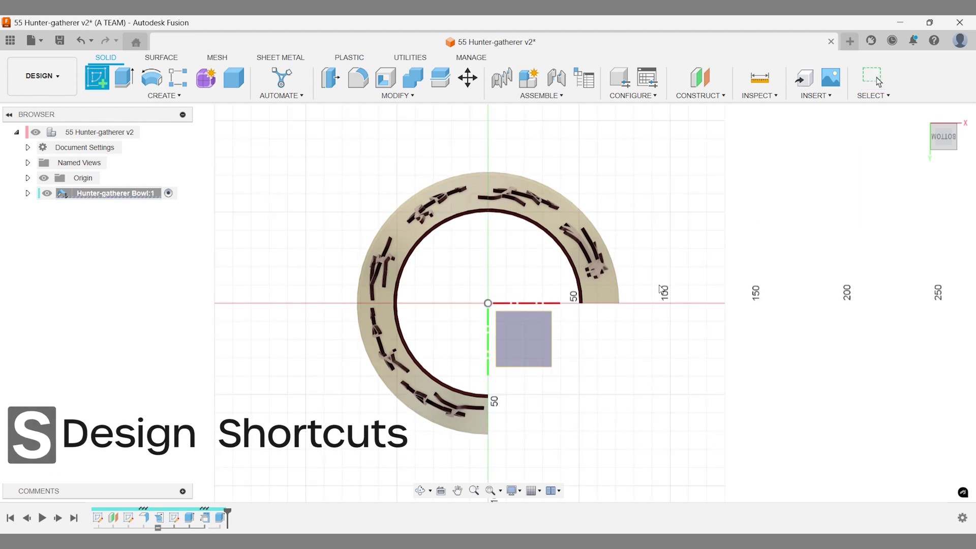
{"action": "left_click", "coordinate": [534, 347]}
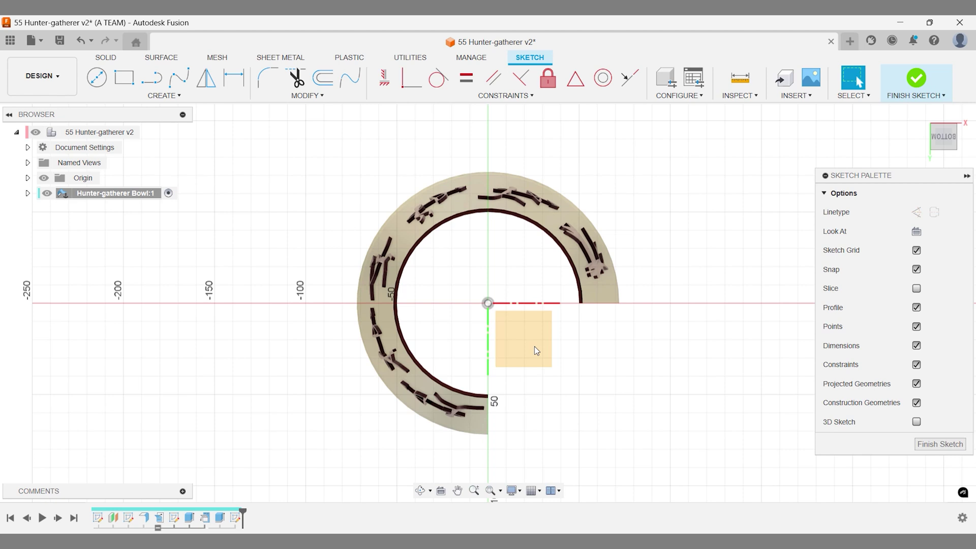
- Project the outer edge of the bowl wall's bottom face into the base sketch
{"action": "type", "text": "spro"}
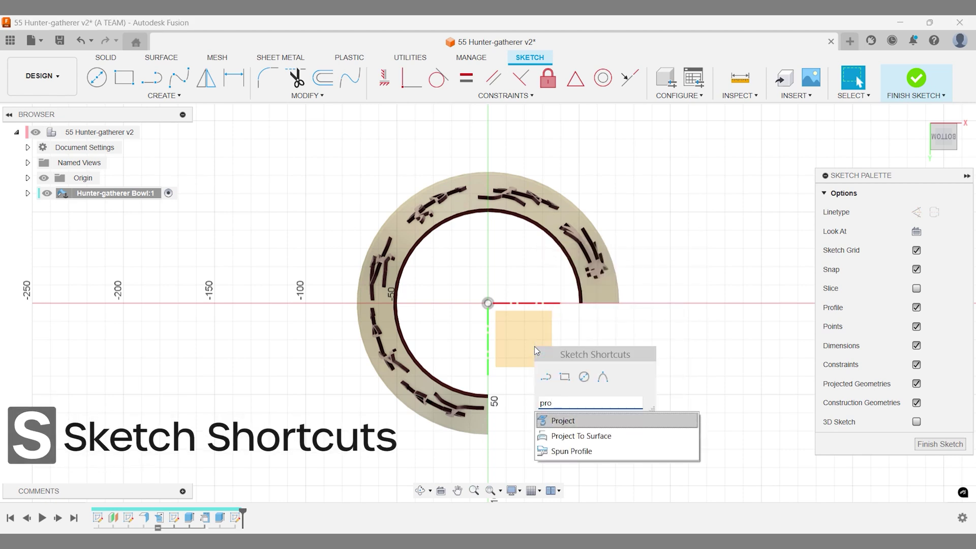
{"action": "key", "text": "Return"}
{"action": "scroll", "coordinate": [495, 211], "scroll_direction": "up", "scroll_amount": 5}
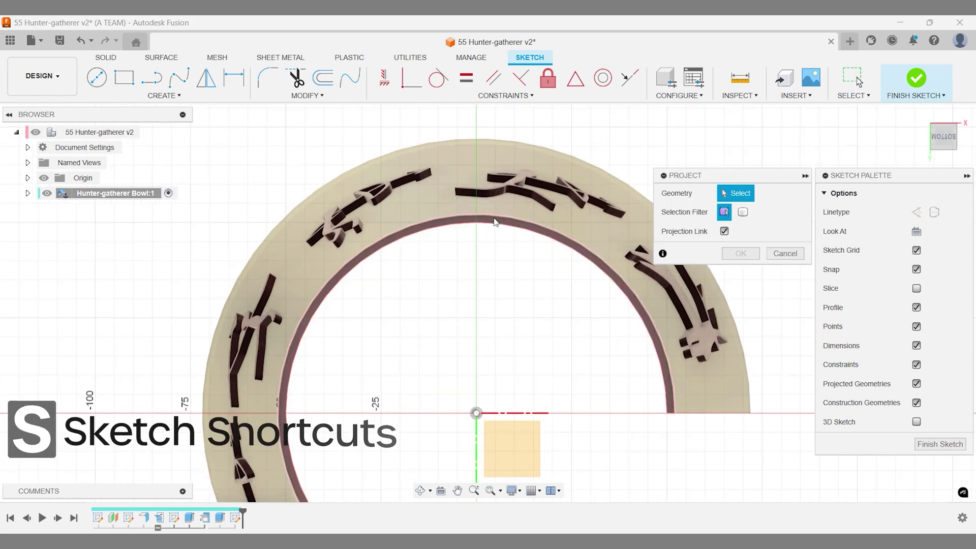
{"action": "left_click", "coordinate": [496, 219]}
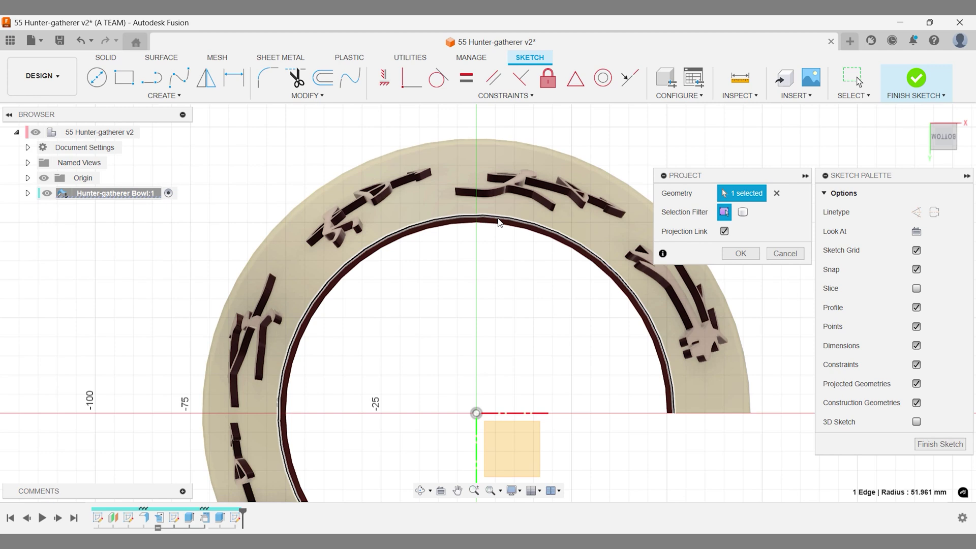
{"action": "left_click", "coordinate": [739, 253]}
- Draw a circle centred on the origin through the end of the projected outer arc and finish the base sketch
{"action": "scroll", "coordinate": [519, 279], "scroll_direction": "down", "scroll_amount": 2}
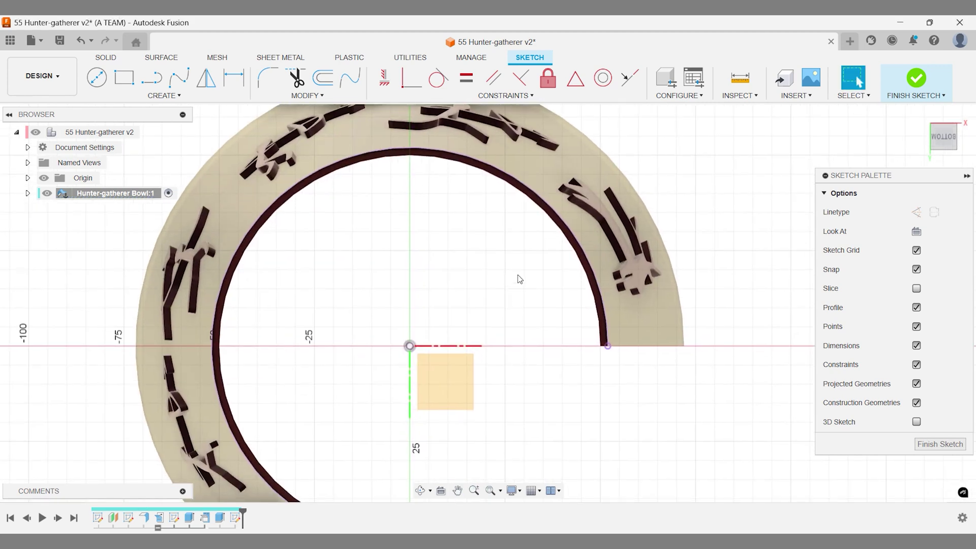
{"action": "middle_click_drag", "start_coordinate": [520, 274], "coordinate": [514, 253]}
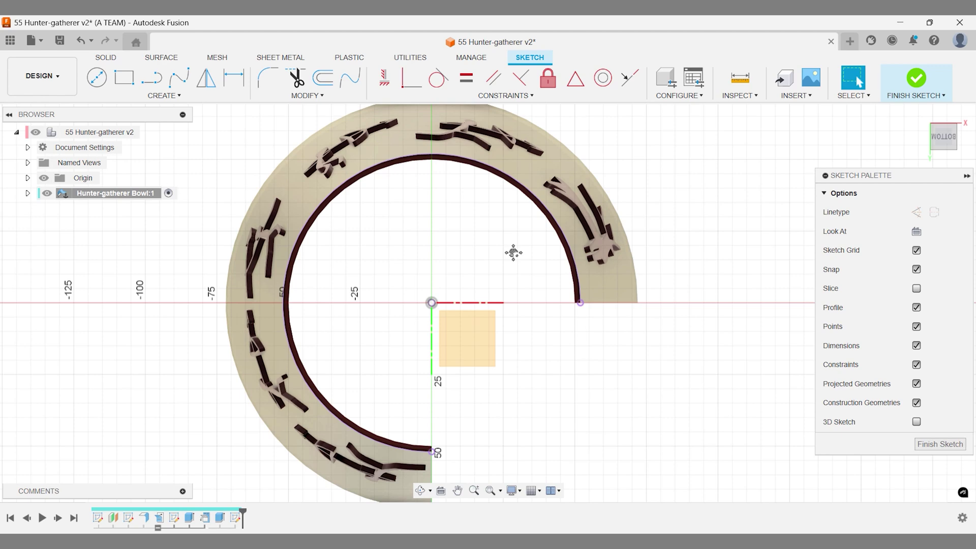
{"action": "key", "text": "c"}
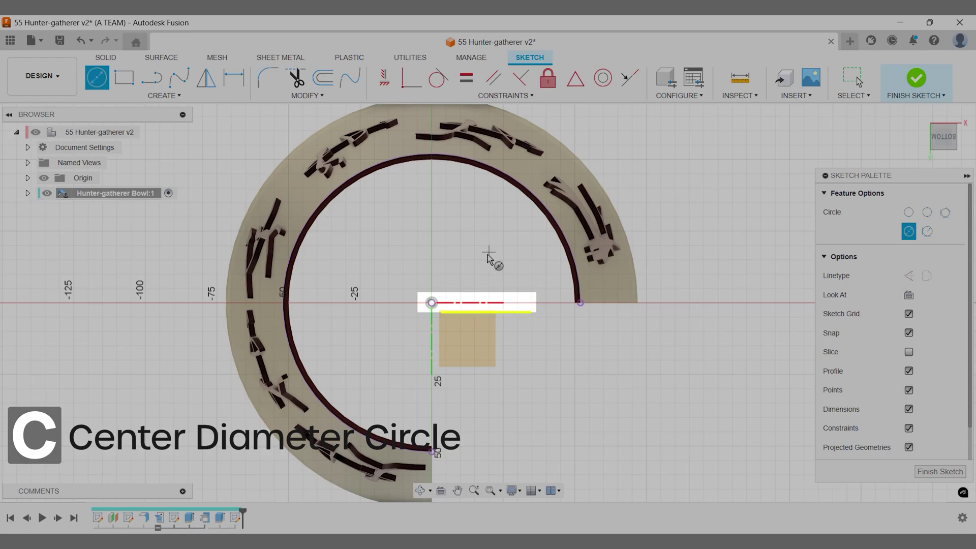
{"action": "left_click", "coordinate": [432, 304]}
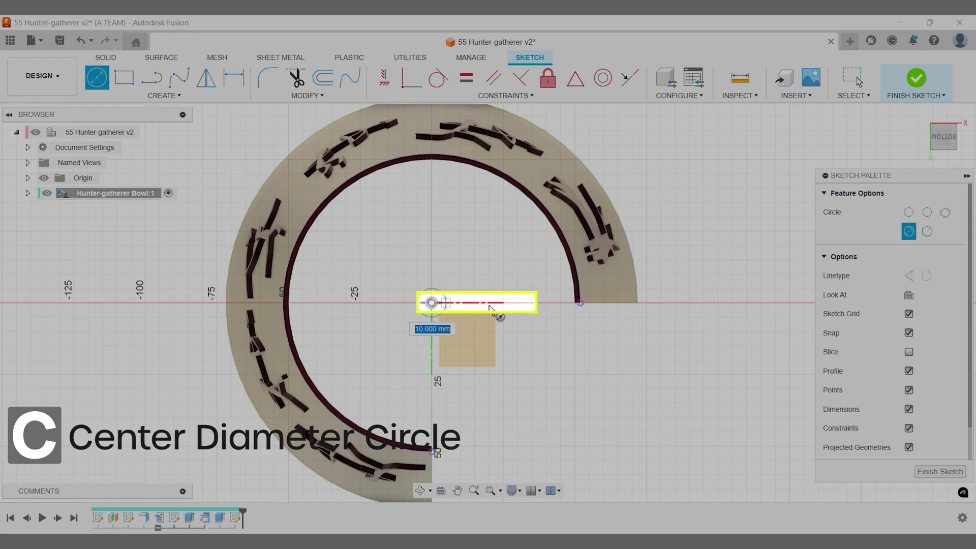
{"action": "left_click", "coordinate": [581, 303]}
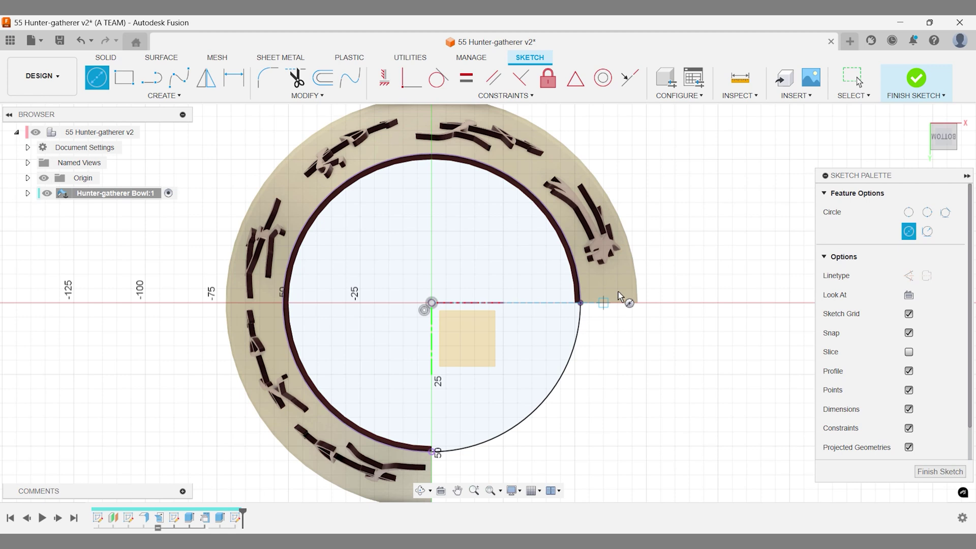
{"action": "left_click", "coordinate": [915, 80]}
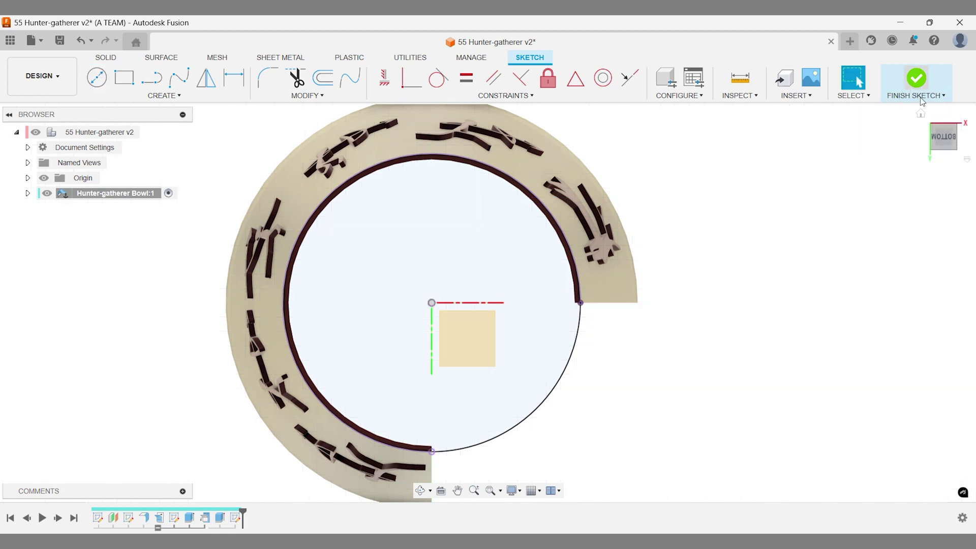
- Make the construction plane Plane1 of the Hunter-gatherer Bowl component visible
{"action": "left_click", "coordinate": [921, 114]}
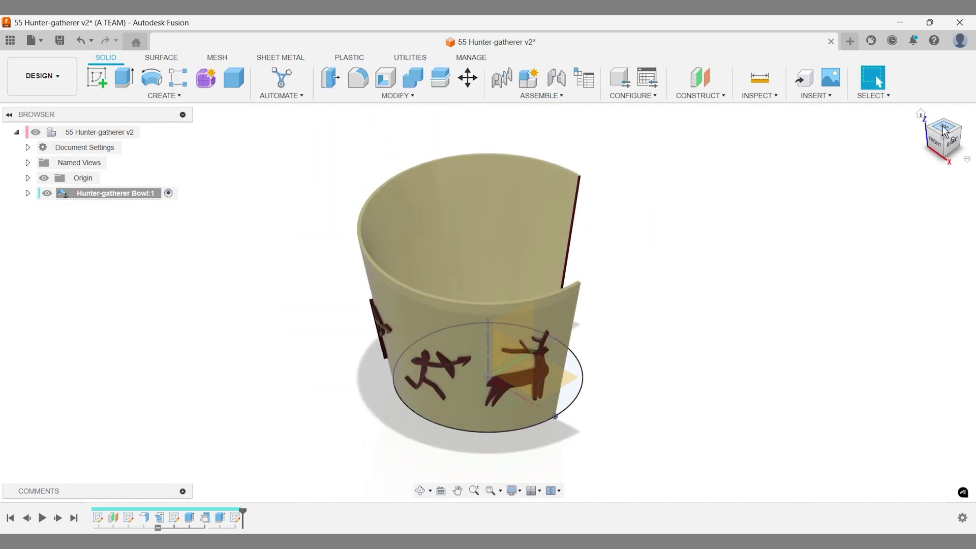
{"action": "left_click", "coordinate": [942, 126]}
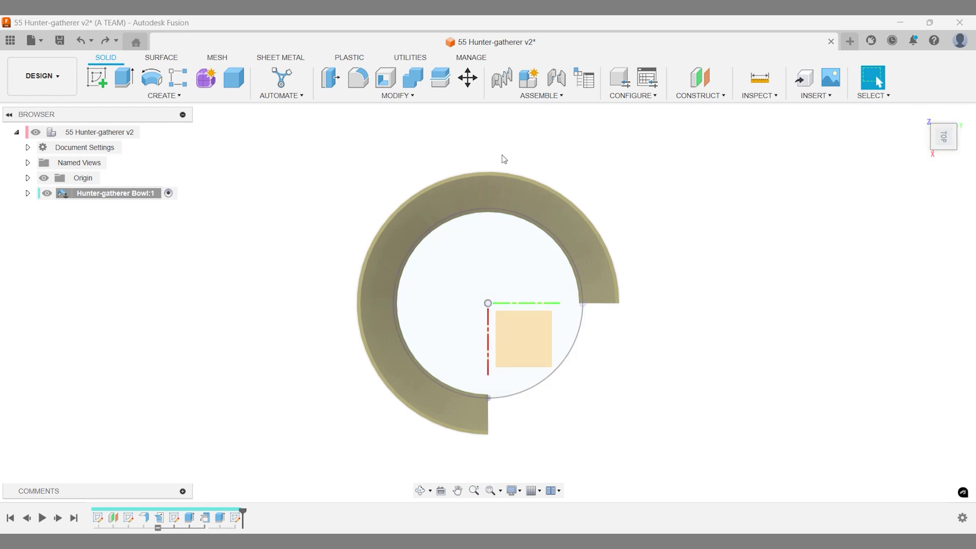
{"action": "left_click", "coordinate": [28, 194]}
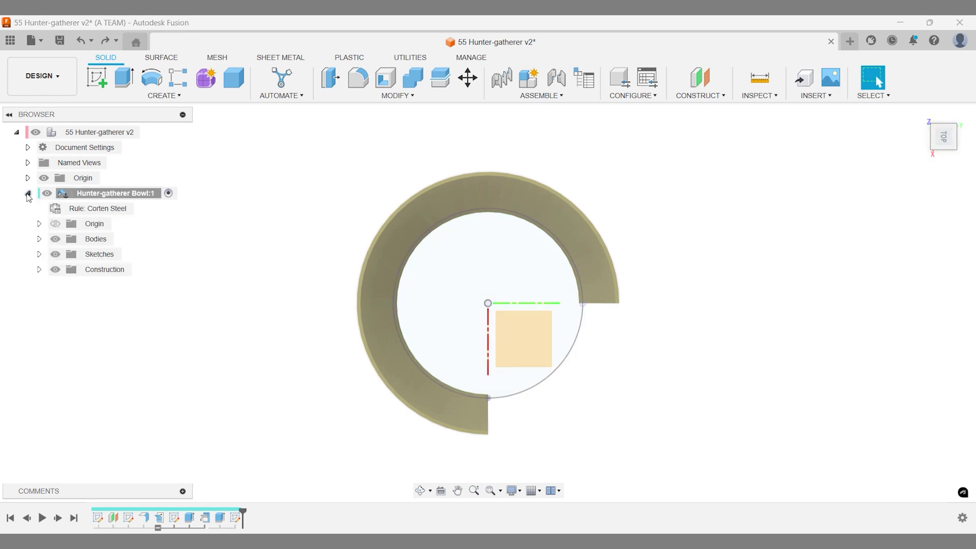
{"action": "left_click", "coordinate": [39, 269]}
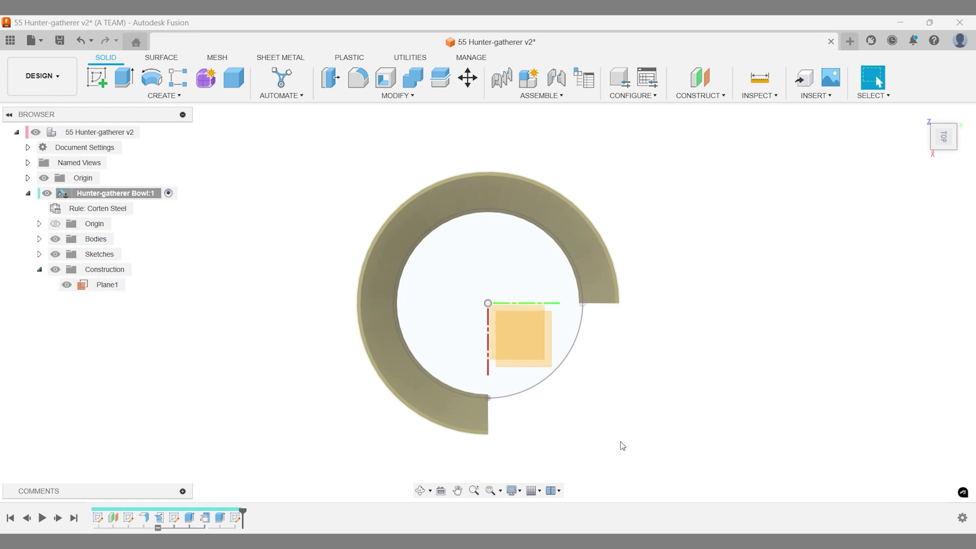
{"action": "type", "text": "ssketch"}
{"action": "key", "text": "Return"}
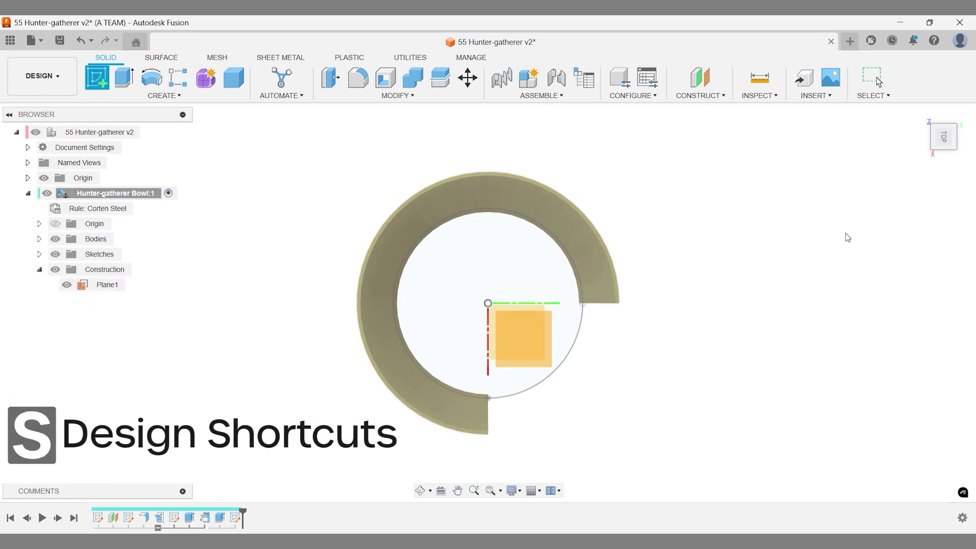
{"action": "middle_click_drag", "start_coordinate": [708, 283], "coordinate": [669, 294], "text": "shift"}
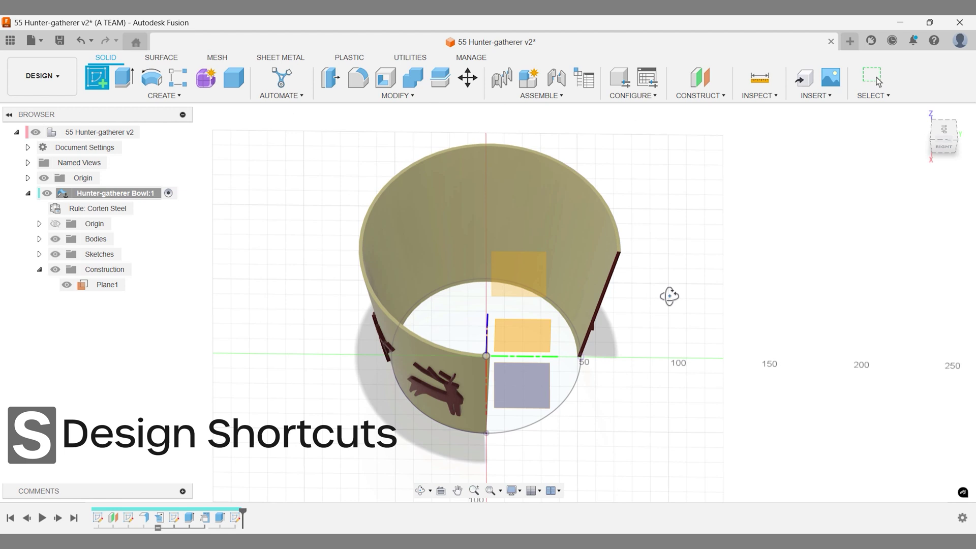
{"action": "left_click", "coordinate": [533, 285]}
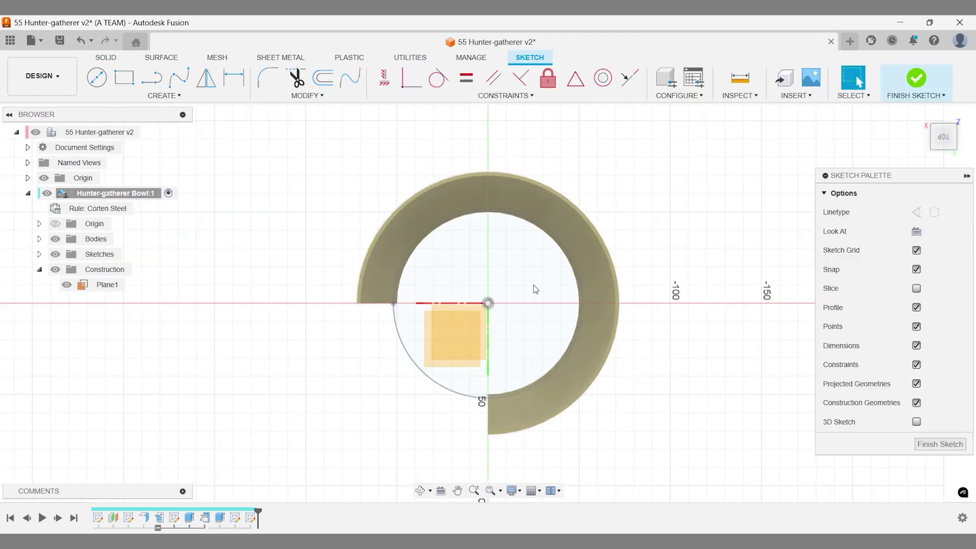
{"action": "key", "text": "ctrl+z"}
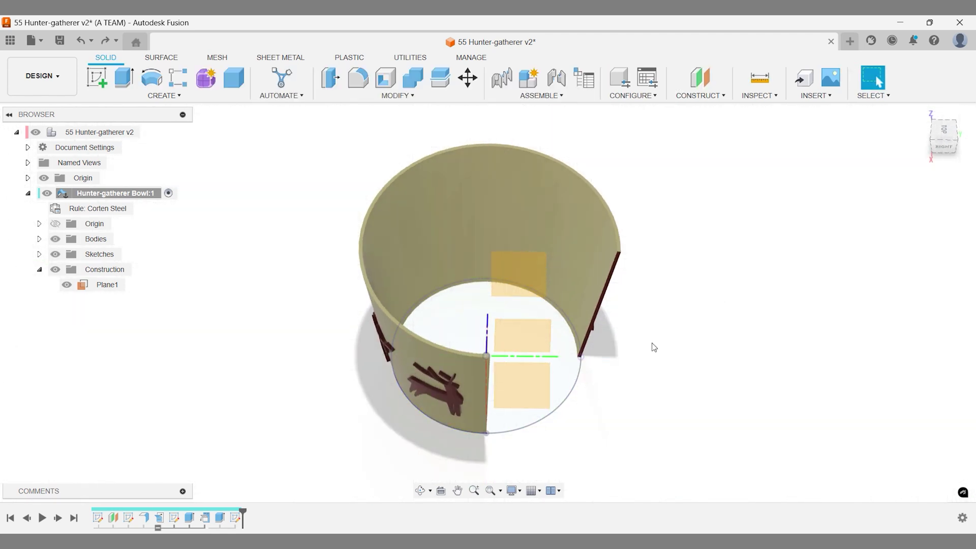
- Create a sketch on the construction plane Plane1 at the bowl's rim
{"action": "type", "text": "ssk"}
{"action": "key", "text": "Return"}
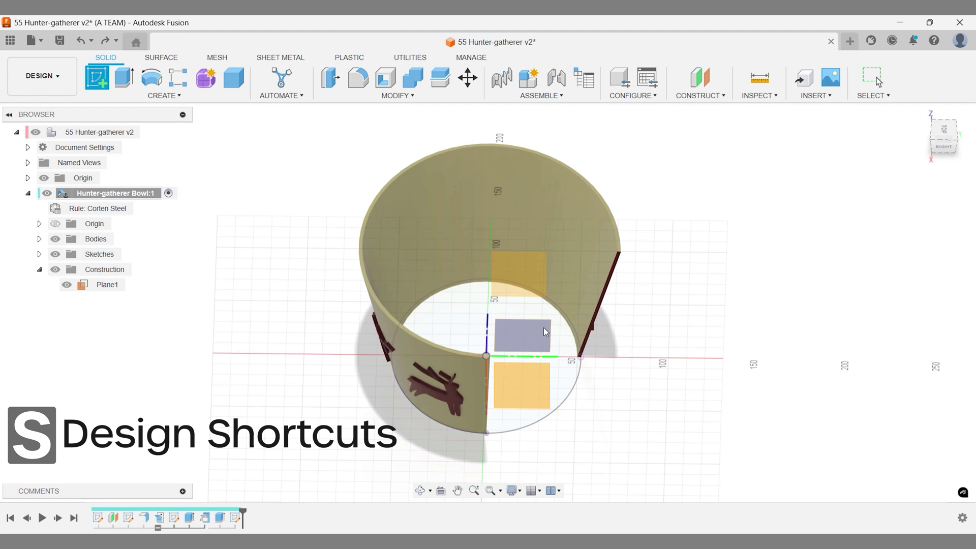
{"action": "left_click", "coordinate": [506, 288]}
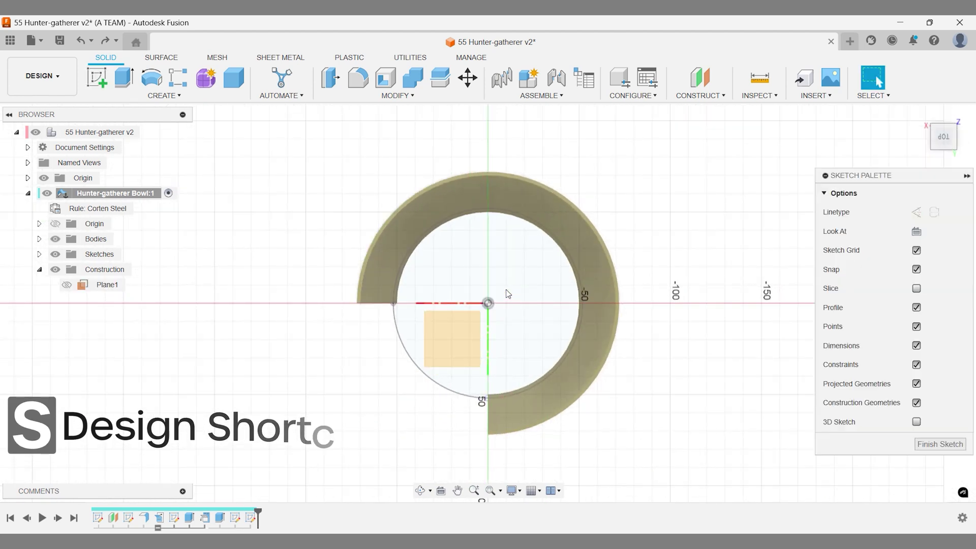
- Project the outermost top edge of the bowl wall into the rim sketch
{"action": "type", "text": "spro"}
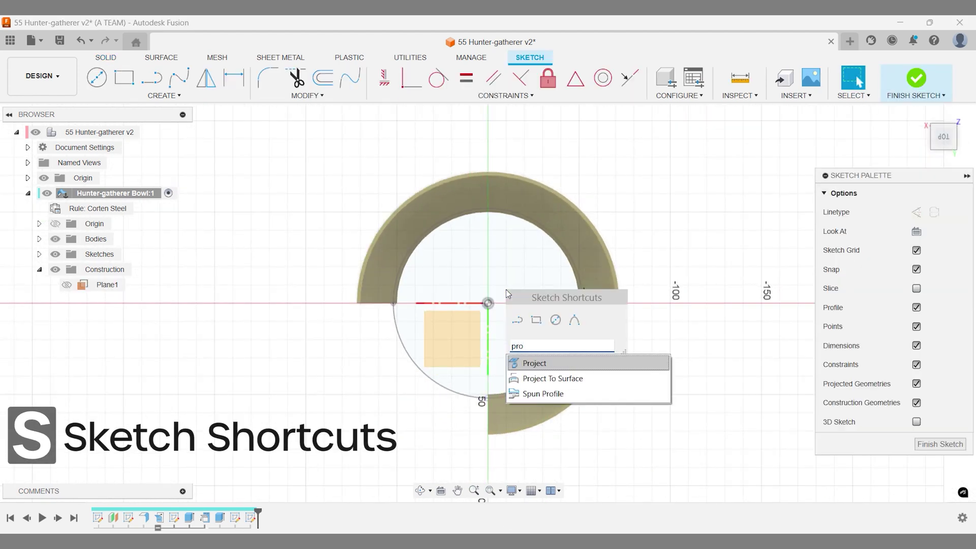
{"action": "key", "text": "Return"}
{"action": "scroll", "coordinate": [401, 224], "scroll_direction": "up", "scroll_amount": 1}
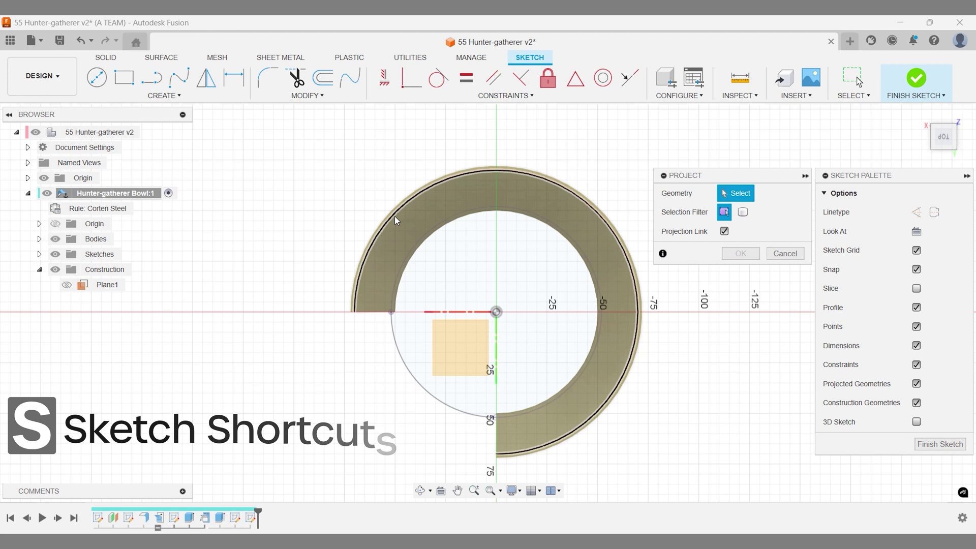
{"action": "left_click", "coordinate": [386, 214]}
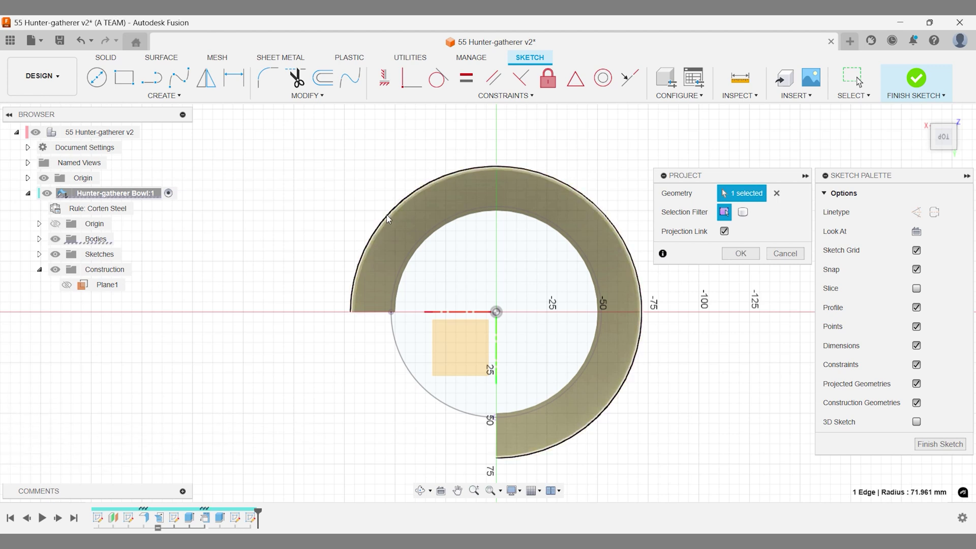
{"action": "key", "text": "Return"}
- Draw a circle centred on the origin through the end of the projected rim arc and finish the sketch
{"action": "key", "text": "c"}
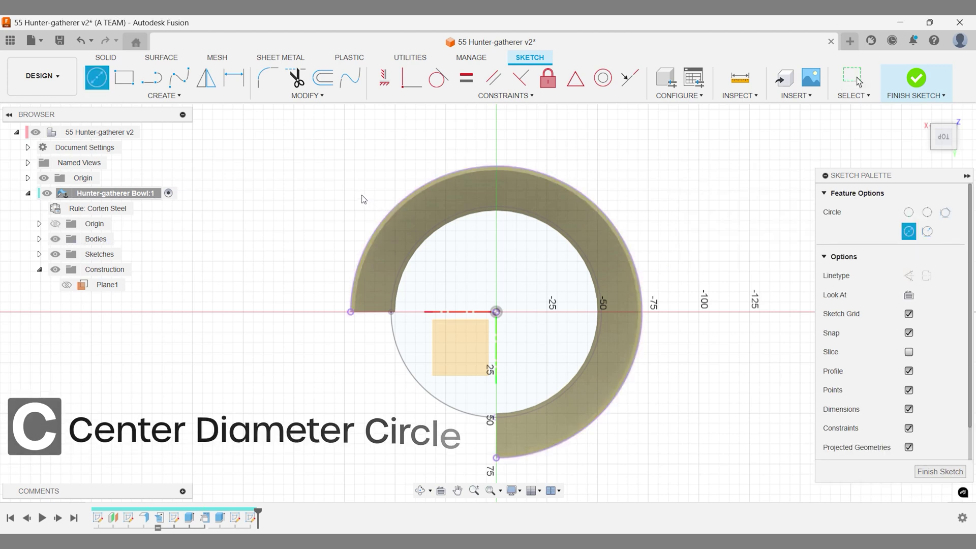
{"action": "left_click", "coordinate": [497, 312]}
{"action": "left_click", "coordinate": [350, 312]}
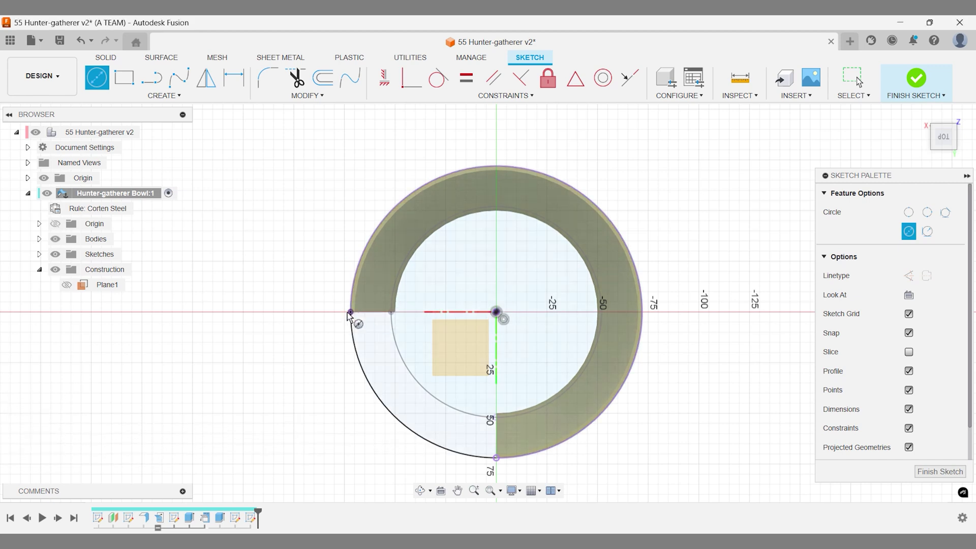
{"action": "right_click", "coordinate": [348, 315]}
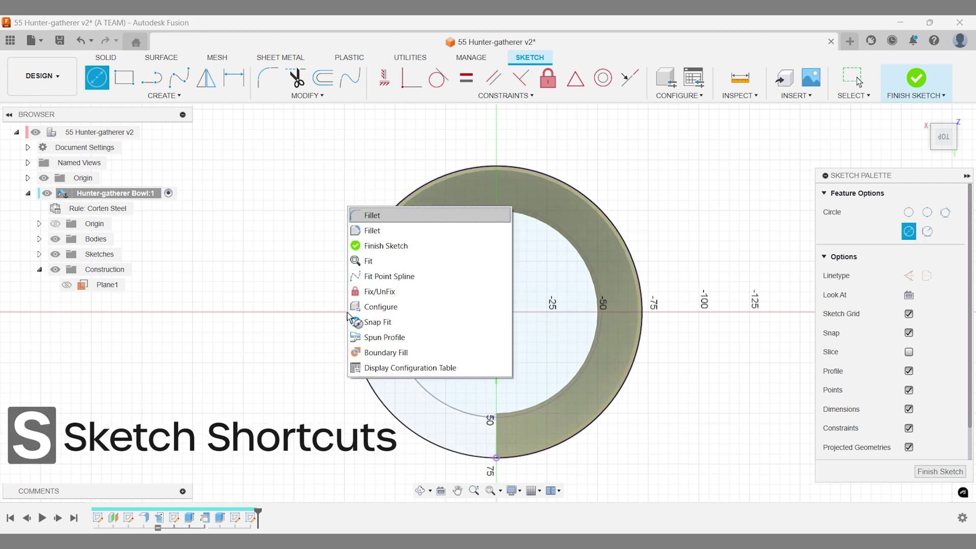
{"action": "key", "text": "Down"}
{"action": "key", "text": "Return"}
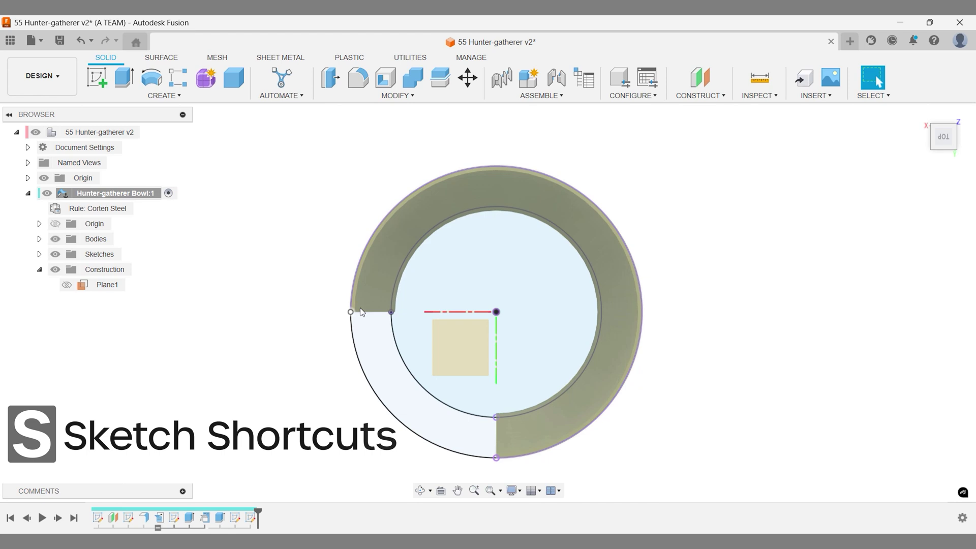
- Loft a new surface body from the base circle to the rim circle
{"action": "left_click", "coordinate": [921, 113]}
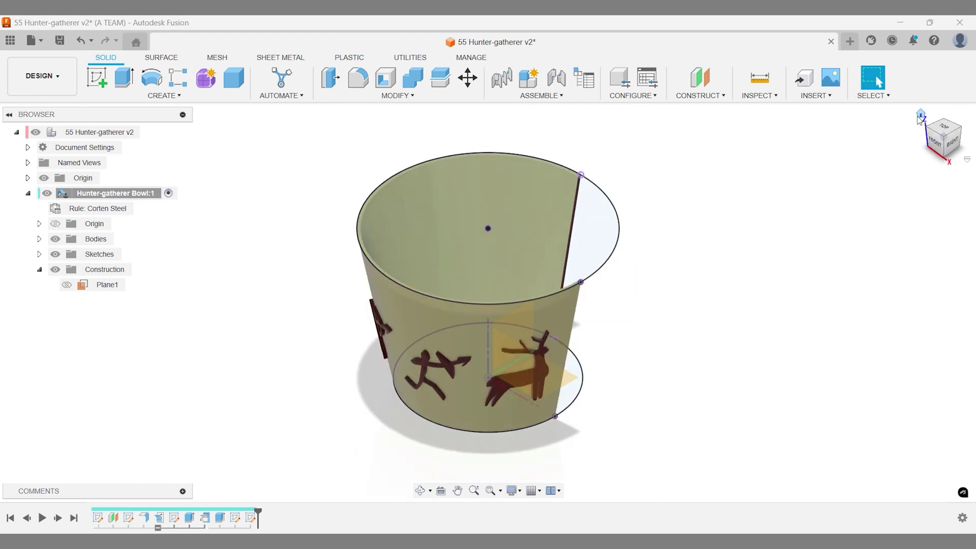
{"action": "type", "text": "s"}
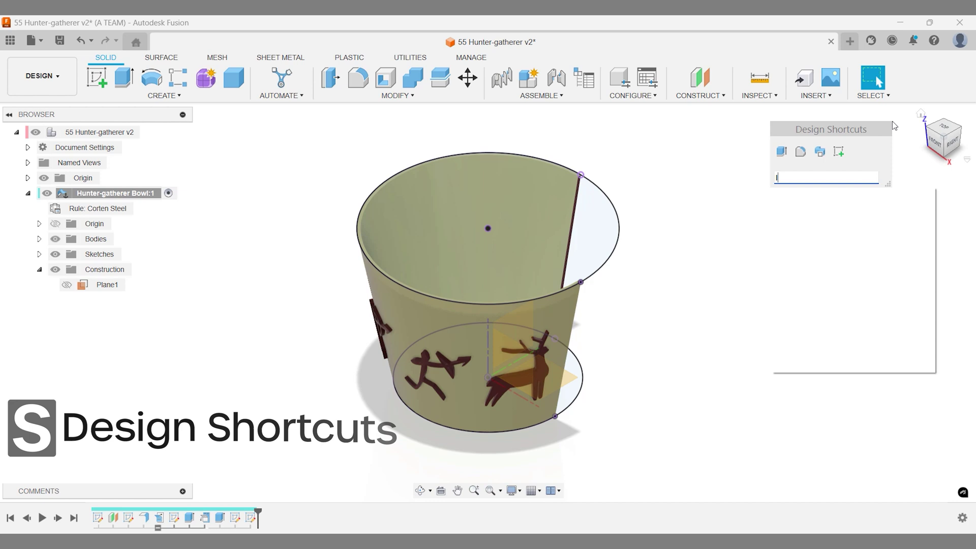
{"action": "type", "text": "loft"}
{"action": "key", "text": "Return"}
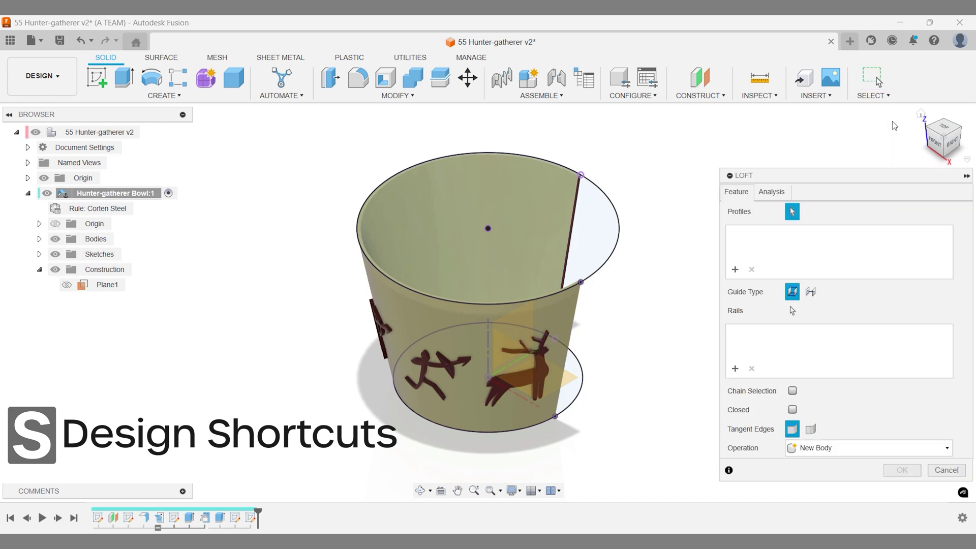
{"action": "left_click", "coordinate": [589, 375]}
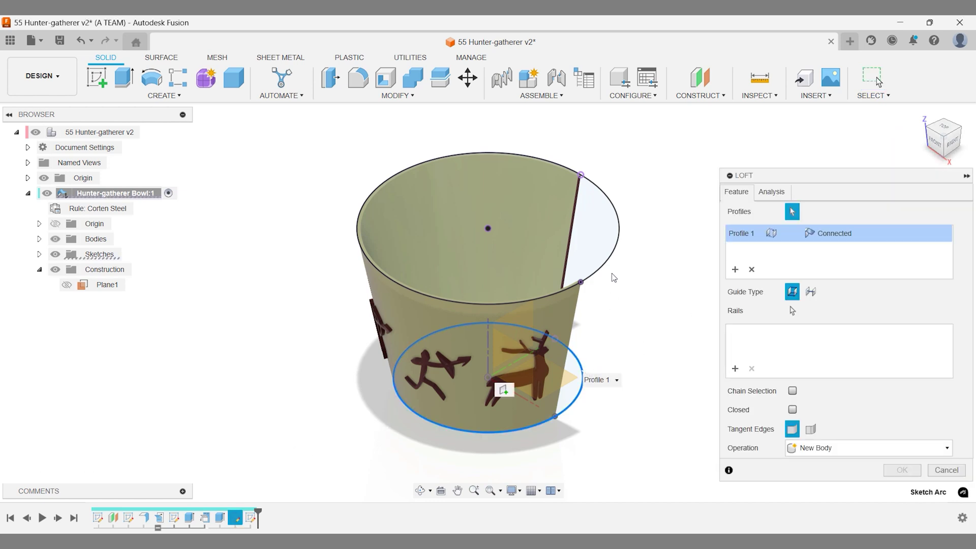
{"action": "left_click", "coordinate": [613, 257]}
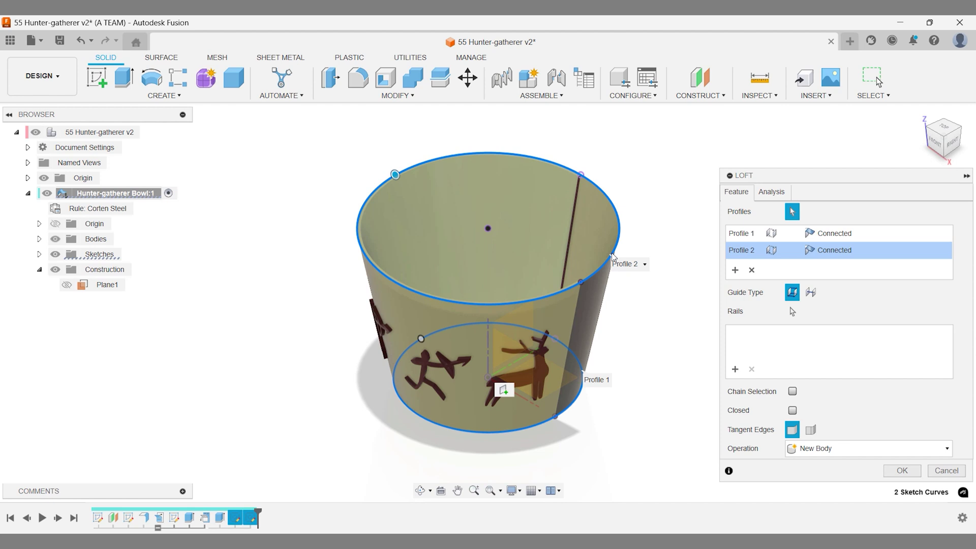
{"action": "key", "text": "Escape"}
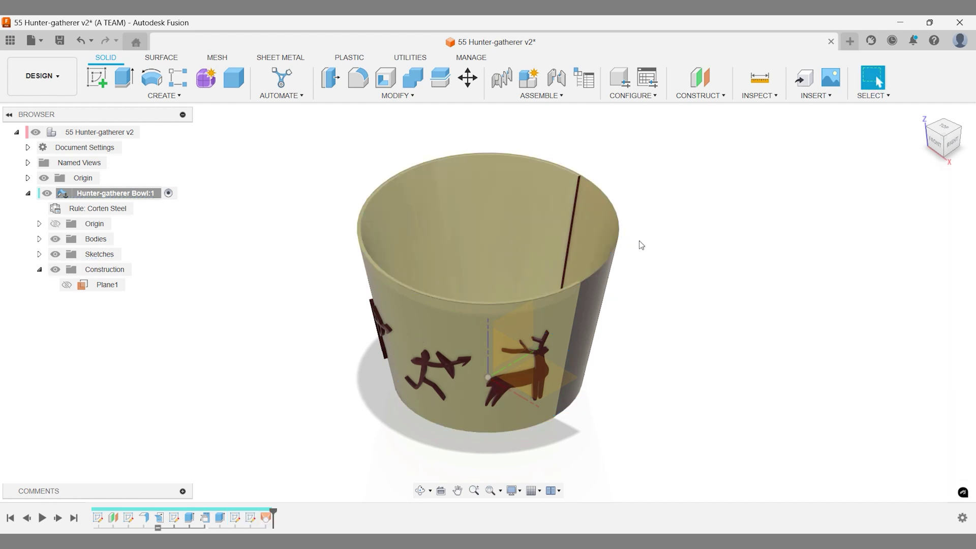
- Thicken the lofted surface by -3 mm on one side and join it to the bowl wall
{"action": "type", "text": "s"}
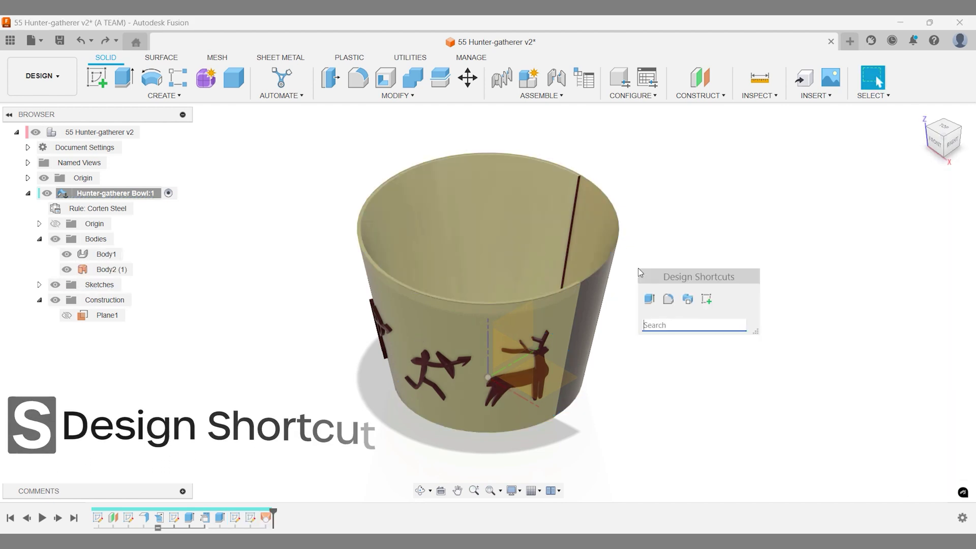
{"action": "type", "text": "thi"}
{"action": "key", "text": "Return"}
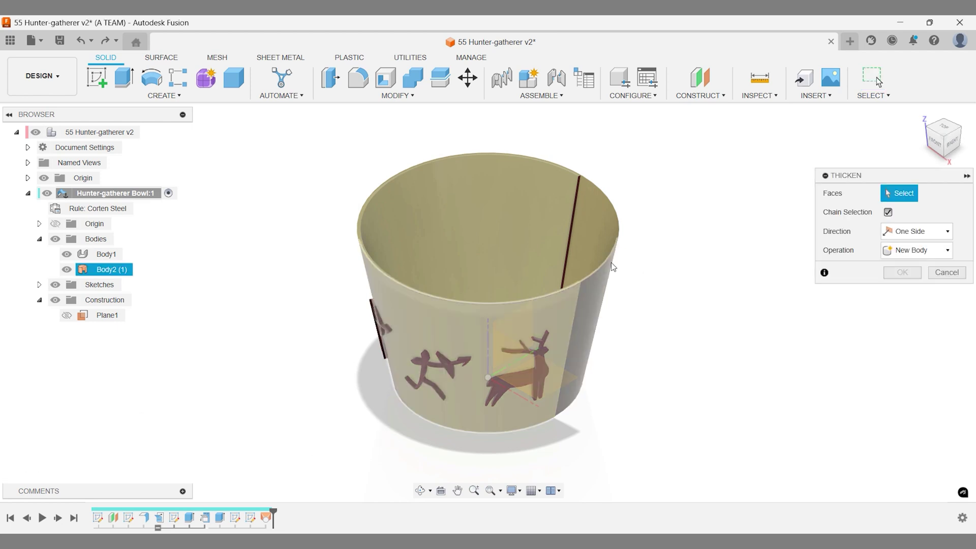
{"action": "left_click", "coordinate": [613, 267]}
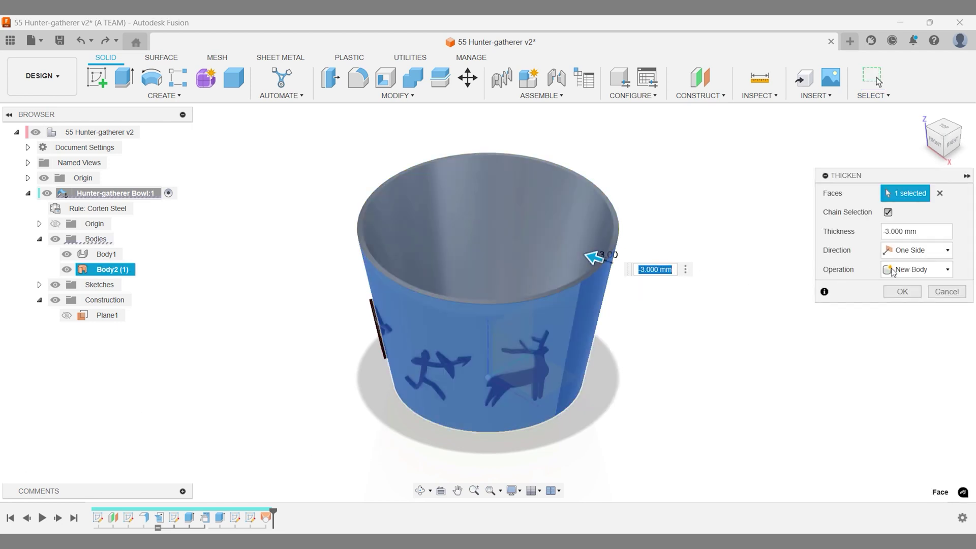
{"action": "left_click", "coordinate": [917, 269]}
{"action": "left_click", "coordinate": [897, 283]}
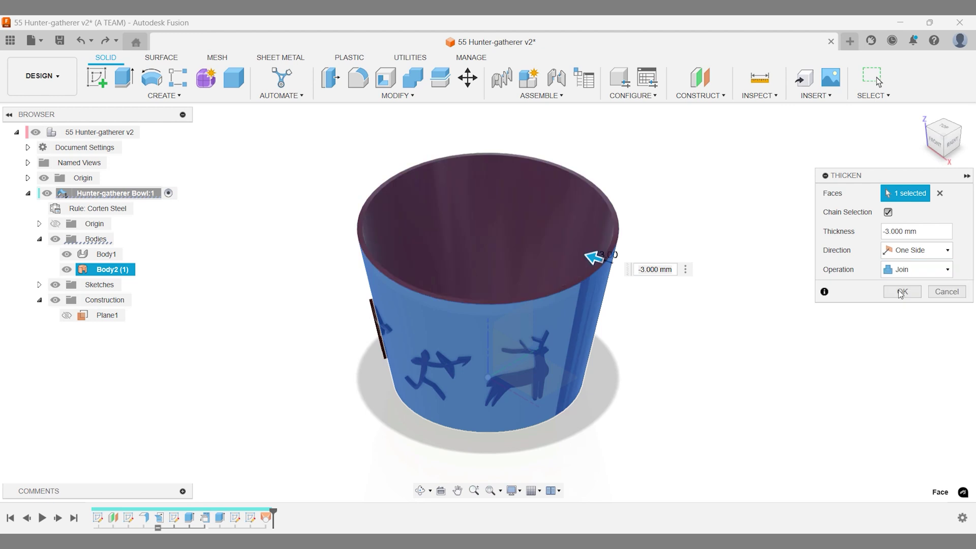
{"action": "left_click", "coordinate": [901, 293]}
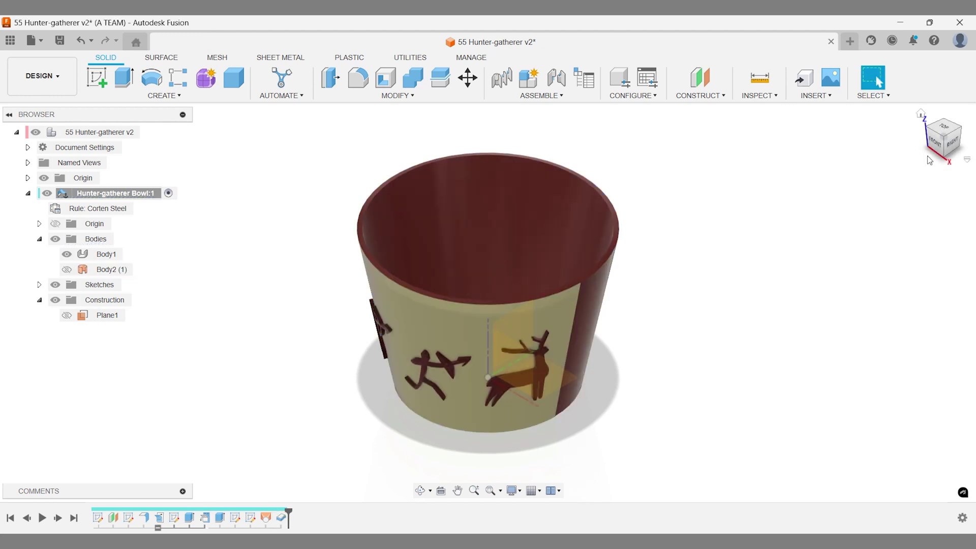
- Make the base circle sketch, Sketch4, visible with the bowl viewed from below
{"action": "left_click", "coordinate": [949, 146]}
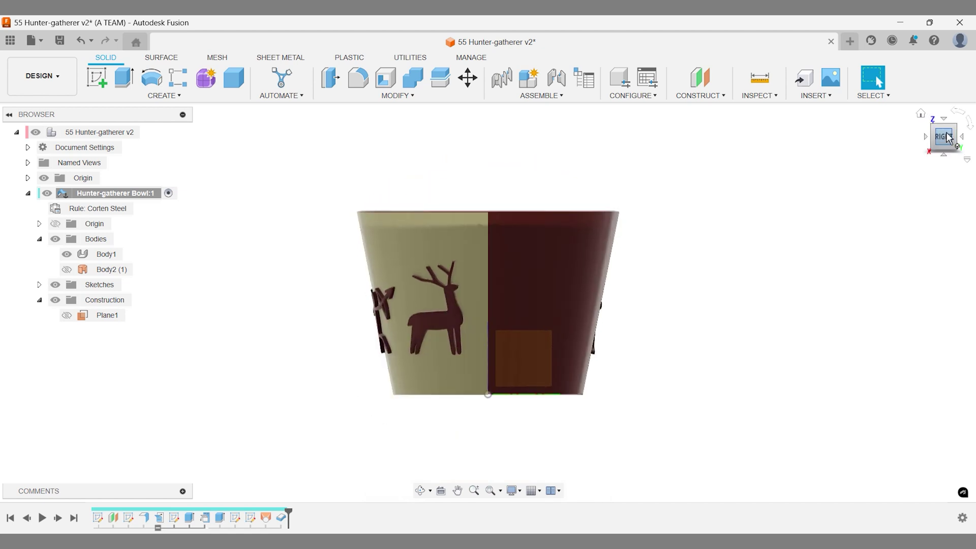
{"action": "left_click", "coordinate": [921, 115]}
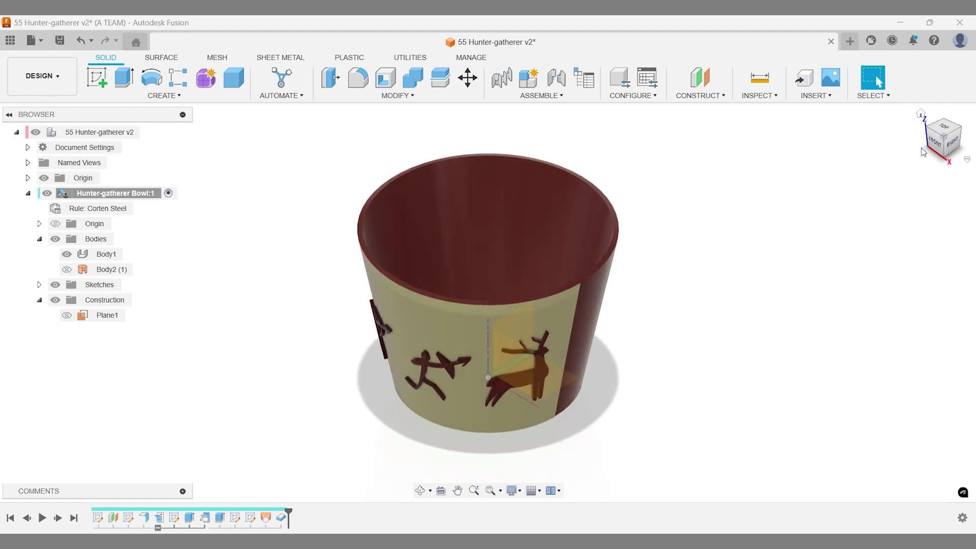
{"action": "left_click", "coordinate": [945, 162]}
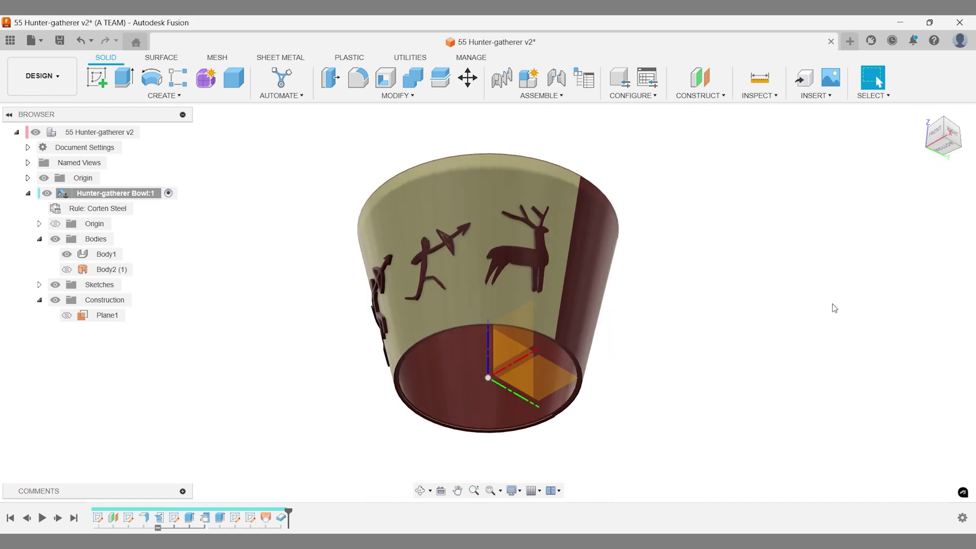
{"action": "left_click", "coordinate": [40, 286]}
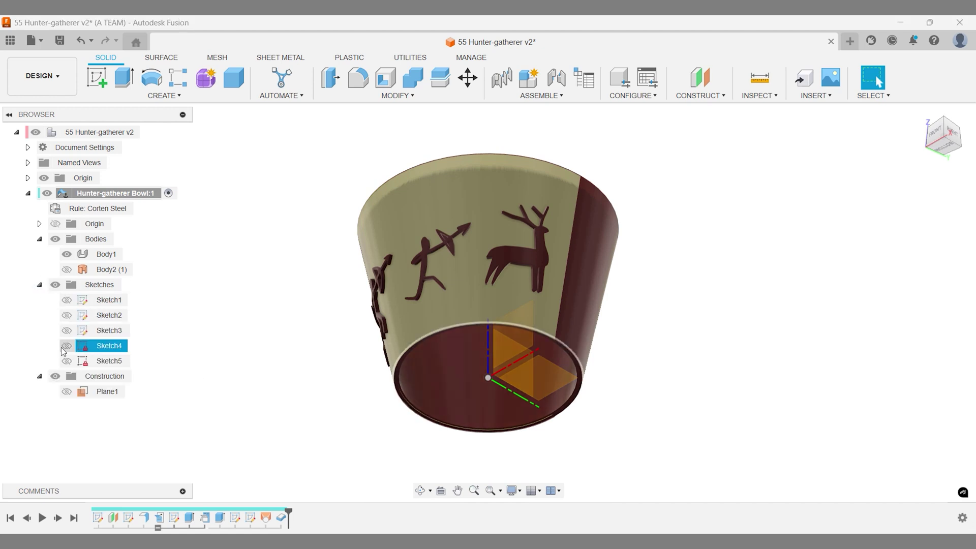
{"action": "left_click", "coordinate": [67, 346]}
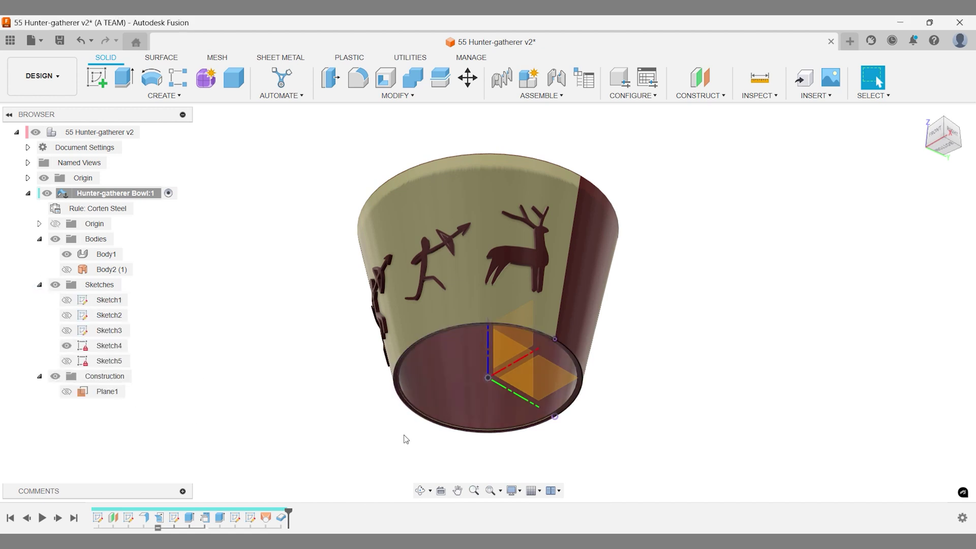
- Patch the base circle profile as a new surface body closing the bowl's bottom
{"action": "type", "text": "s"}
{"action": "type", "text": "patch"}
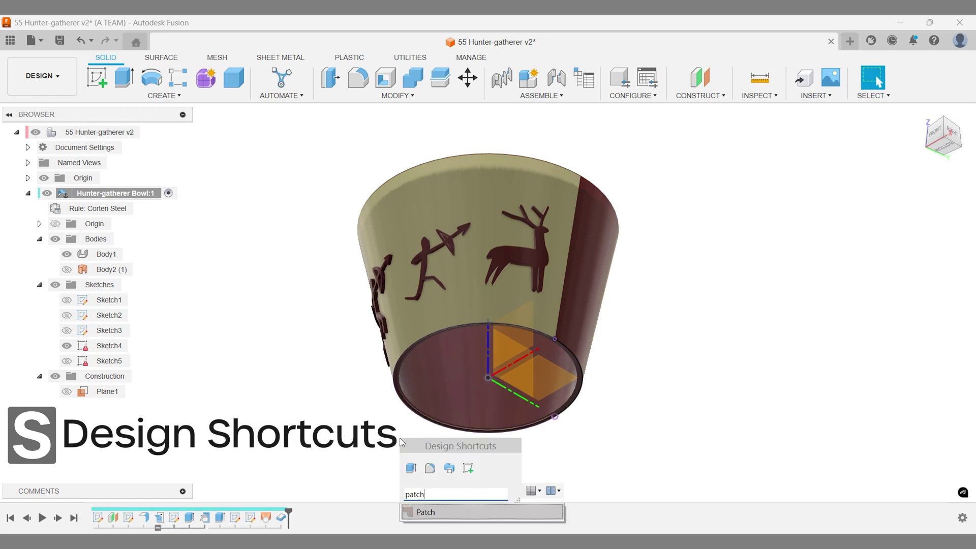
{"action": "key", "text": "Return"}
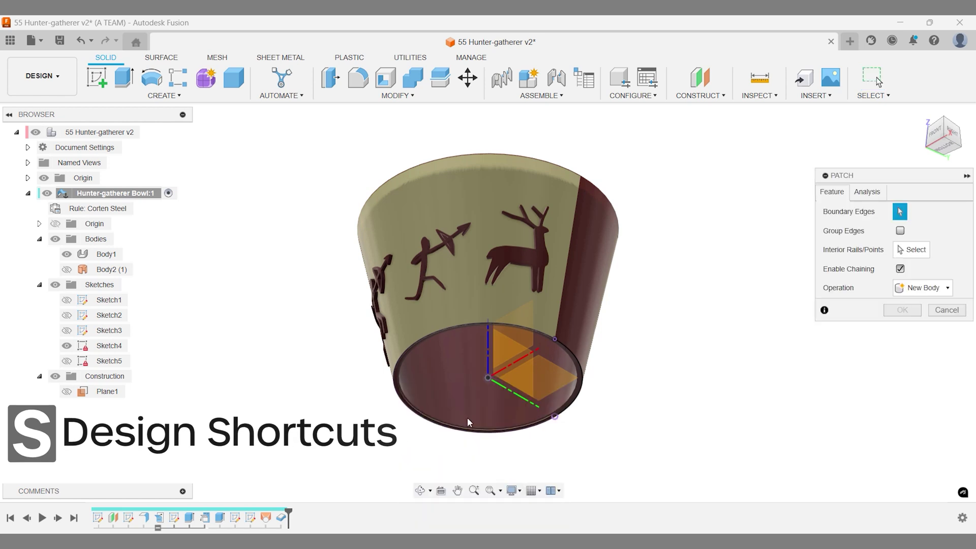
{"action": "left_click", "coordinate": [542, 400]}
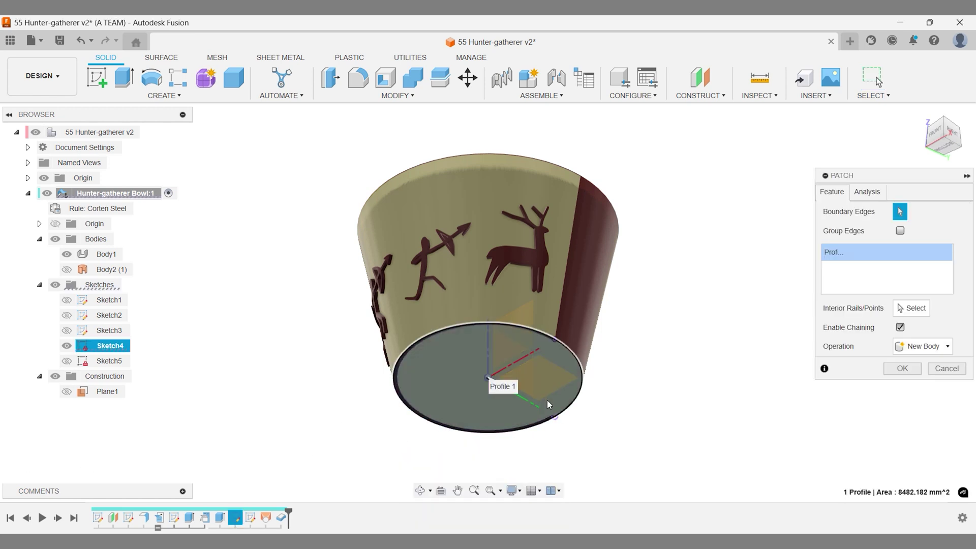
{"action": "left_click", "coordinate": [901, 368]}
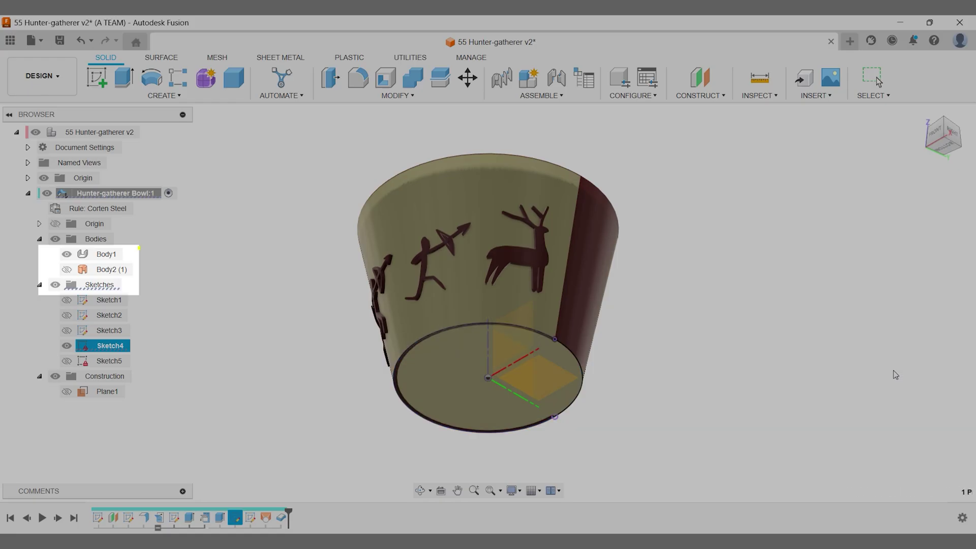
- Thicken the base patch surface by -3 mm on one side and join it to the bowl
{"action": "middle_click_drag", "start_coordinate": [761, 355], "coordinate": [752, 365], "text": "shift"}
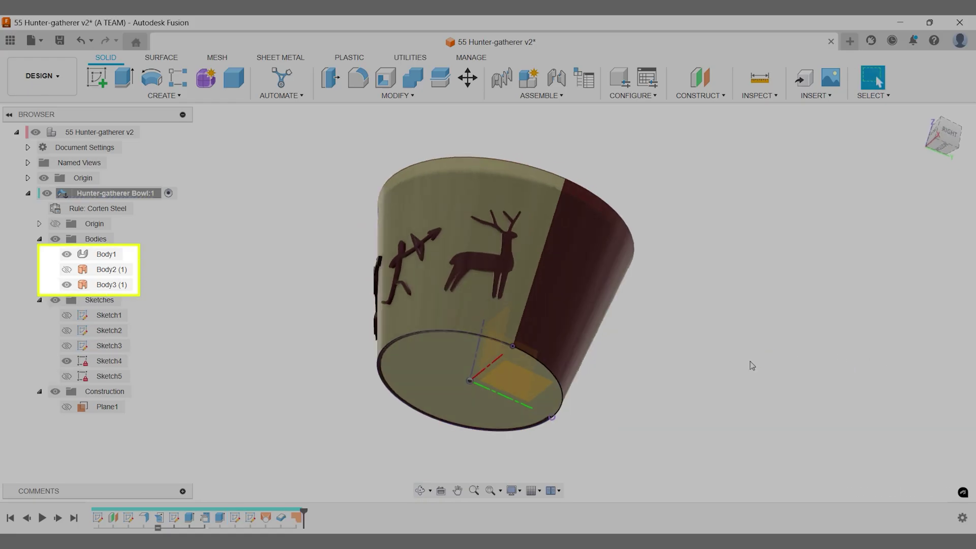
{"action": "type", "text": "sthi"}
{"action": "key", "text": "Return"}
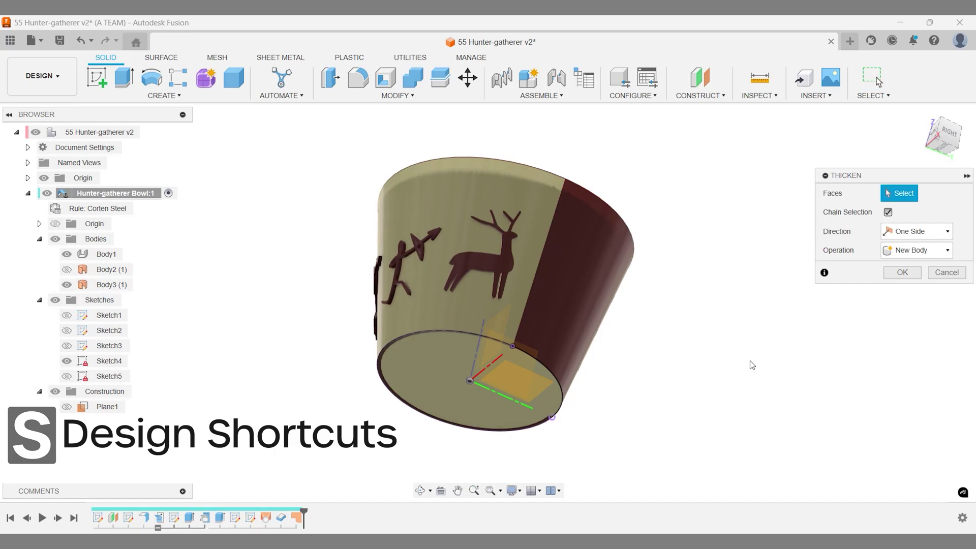
{"action": "left_click", "coordinate": [548, 405]}
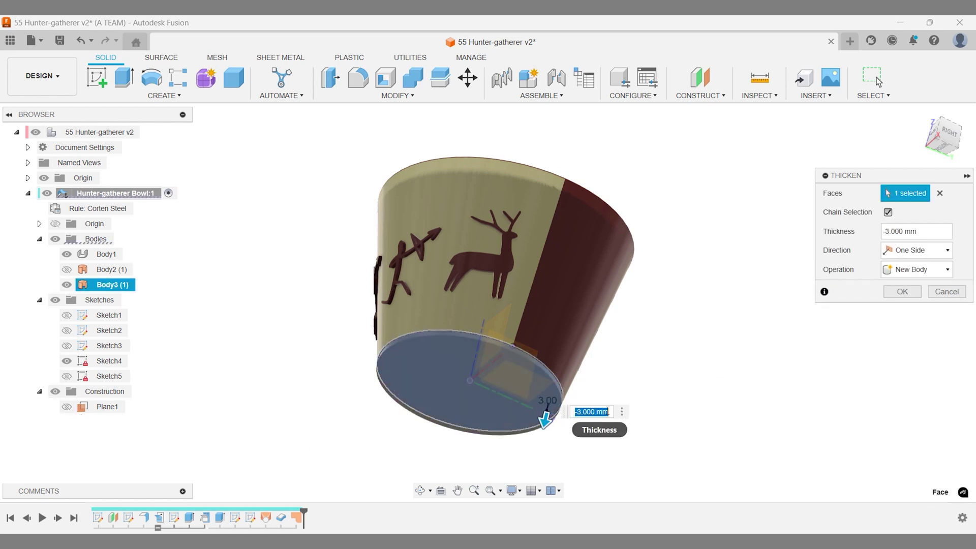
{"action": "left_click", "coordinate": [915, 270]}
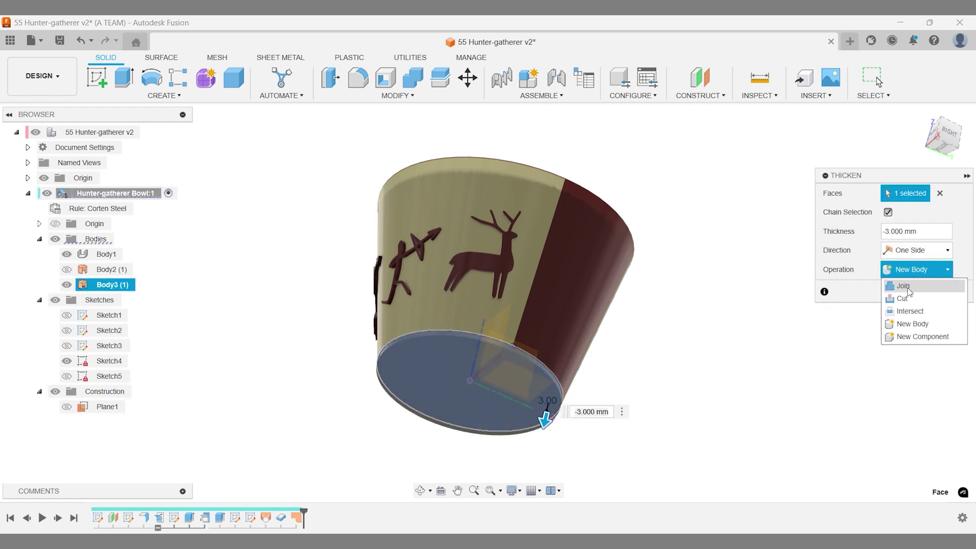
{"action": "left_click", "coordinate": [908, 286]}
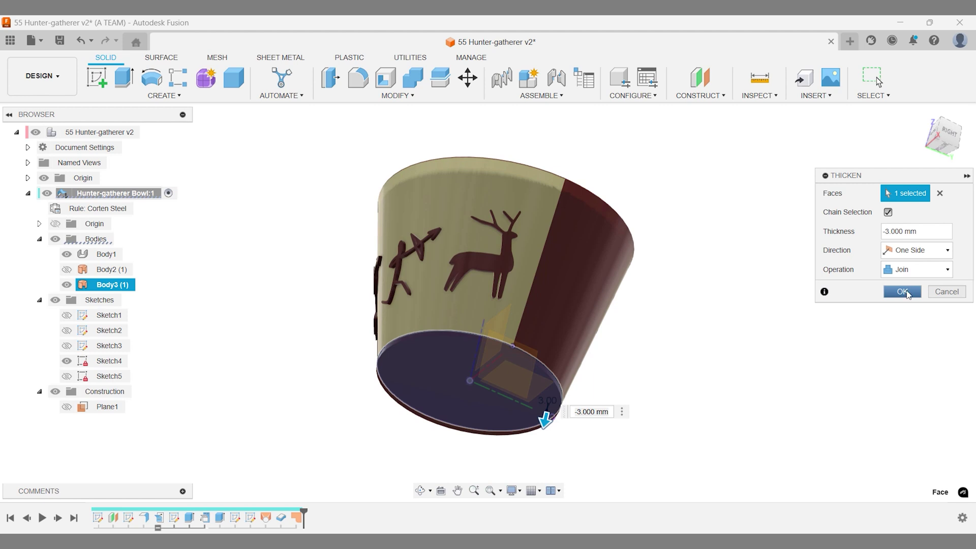
{"action": "left_click", "coordinate": [902, 292]}
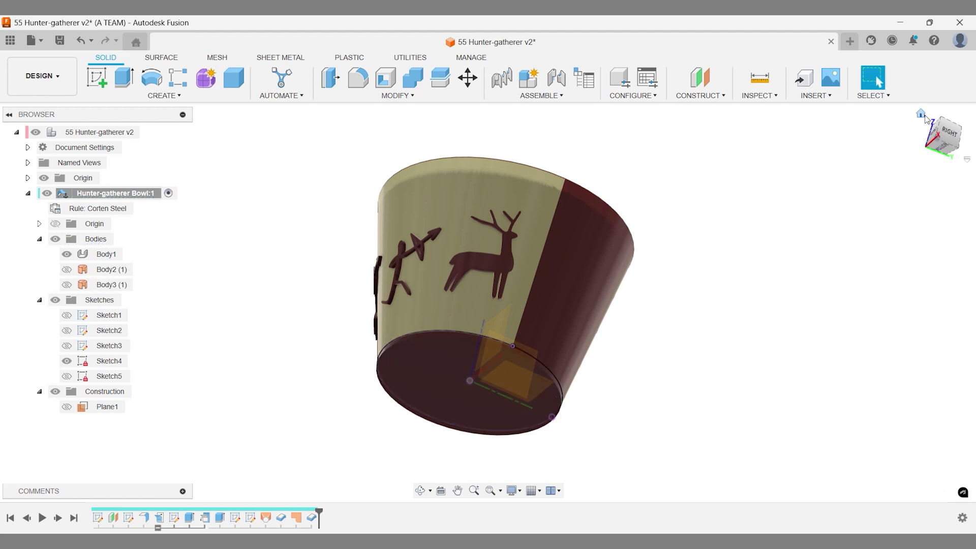
- Apply the Stone Age White appearance to the remaining dark red outer wall face, using face-level assignment
{"action": "left_click", "coordinate": [921, 114]}
{"action": "key", "text": "a"}
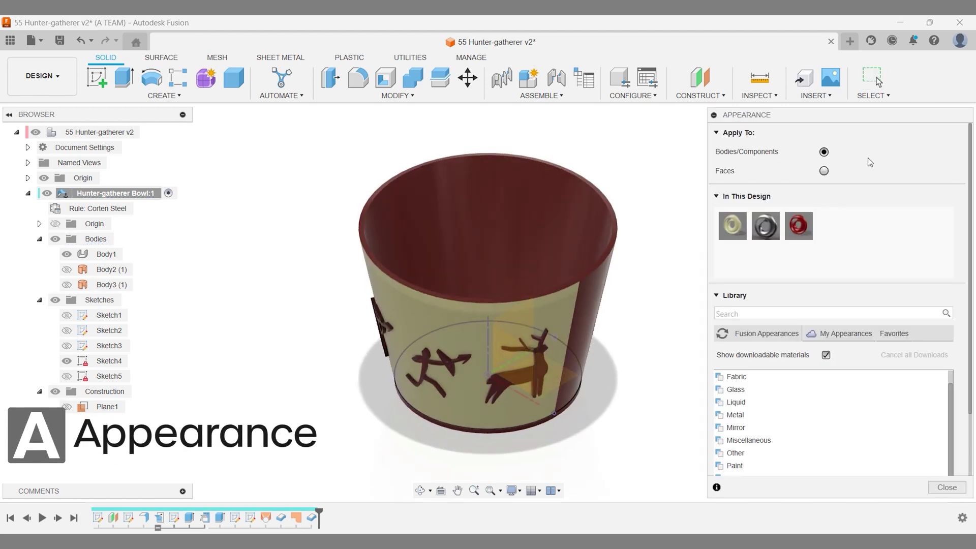
{"action": "left_click_drag", "start_coordinate": [732, 226], "coordinate": [616, 319]}
{"action": "middle_click_drag", "start_coordinate": [660, 339], "coordinate": [639, 312], "text": "shift"}
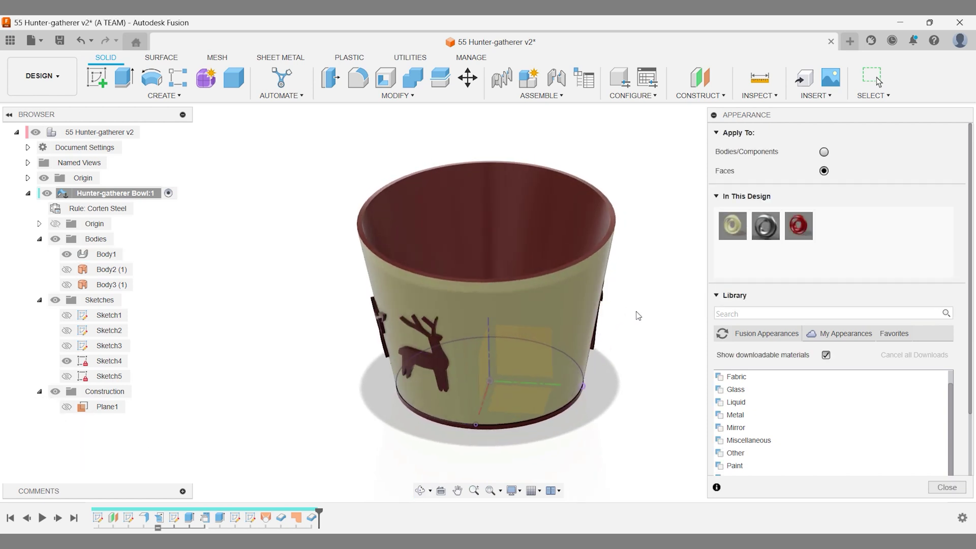
{"action": "left_click", "coordinate": [947, 487]}
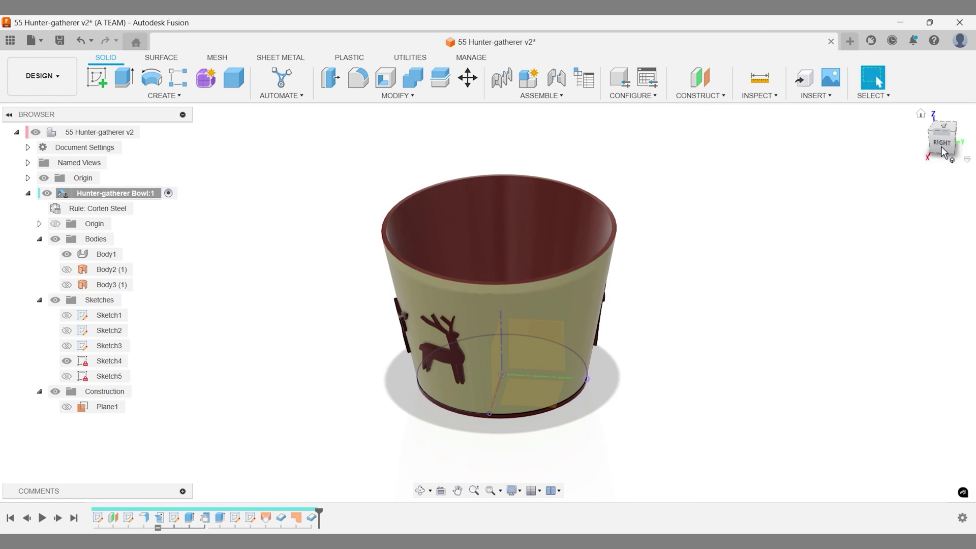
- Hide the bowl's whole Sketches folder and collapse it, with the base in close view from below
{"action": "middle_click_drag", "start_coordinate": [823, 258], "coordinate": [684, 372], "text": "shift"}
{"action": "scroll", "coordinate": [558, 401], "scroll_direction": "up", "scroll_amount": 6}
{"action": "left_click", "coordinate": [163, 374]}
{"action": "left_click", "coordinate": [55, 300]}
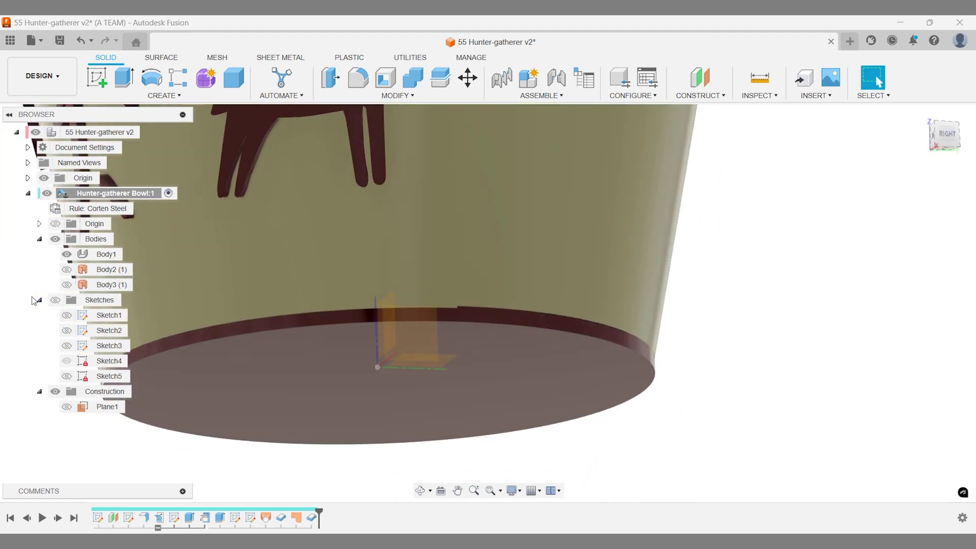
{"action": "left_click", "coordinate": [39, 300]}
- Chamfer the bowl's outer bottom edge with an equal distance of 2.6 mm
{"action": "type", "text": "sch"}
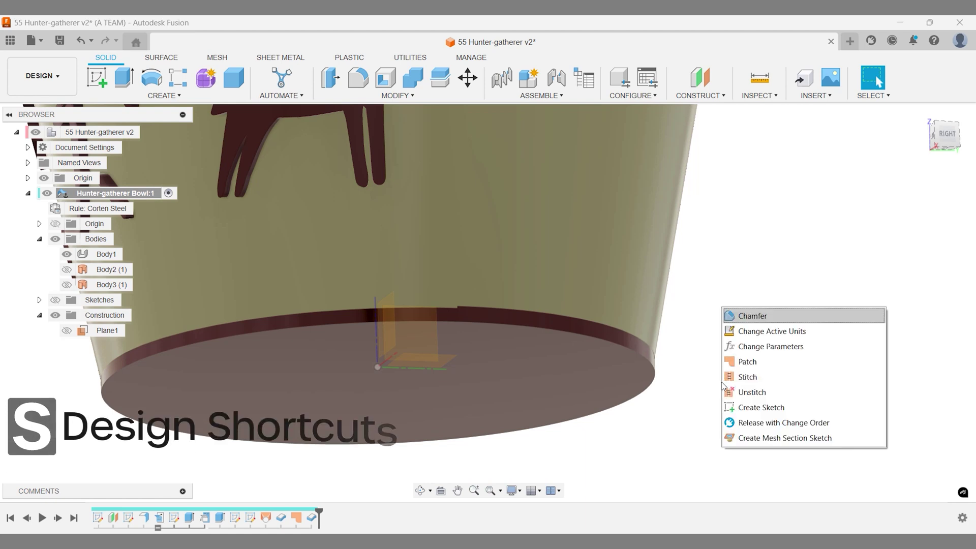
{"action": "key", "text": "Return"}
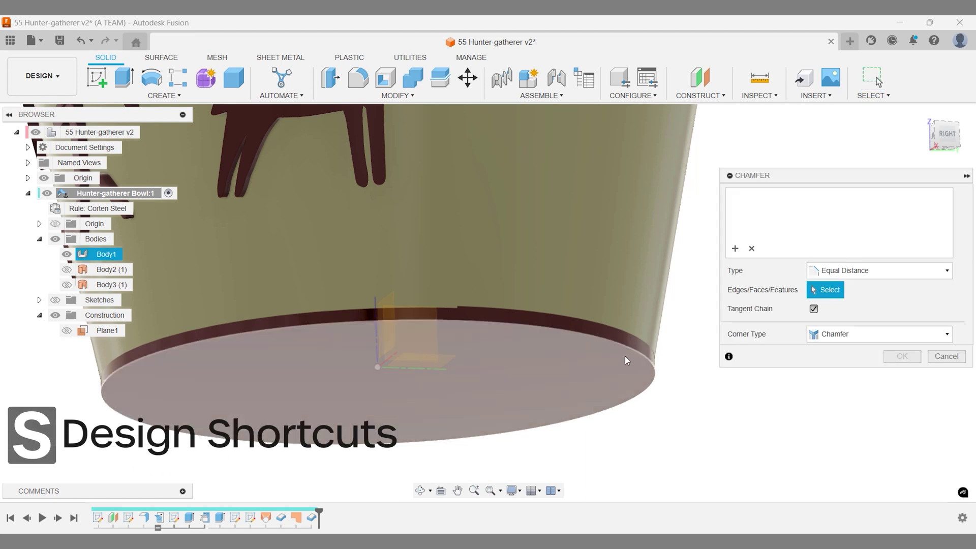
{"action": "left_click", "coordinate": [626, 352]}
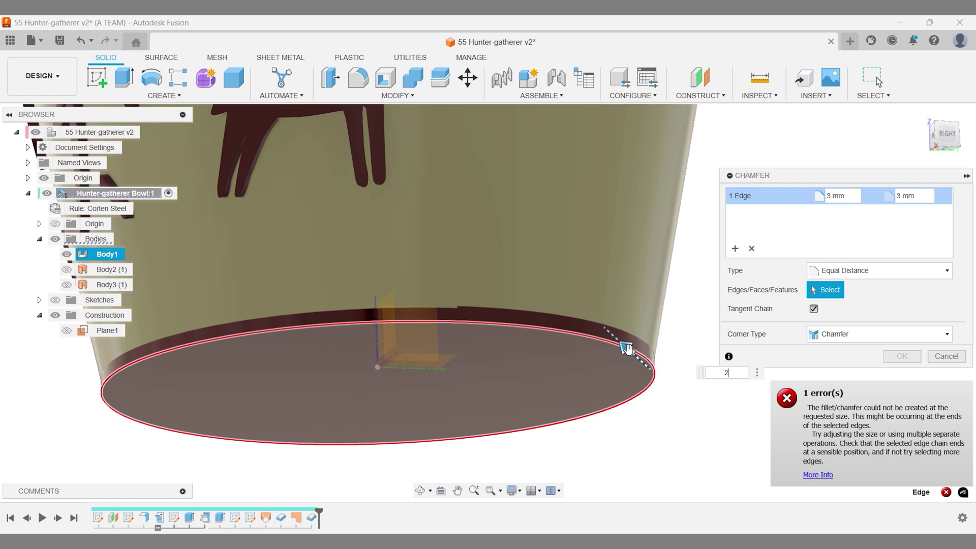
{"action": "key", "text": "BackSpace"}
{"action": "type", "text": "1"}
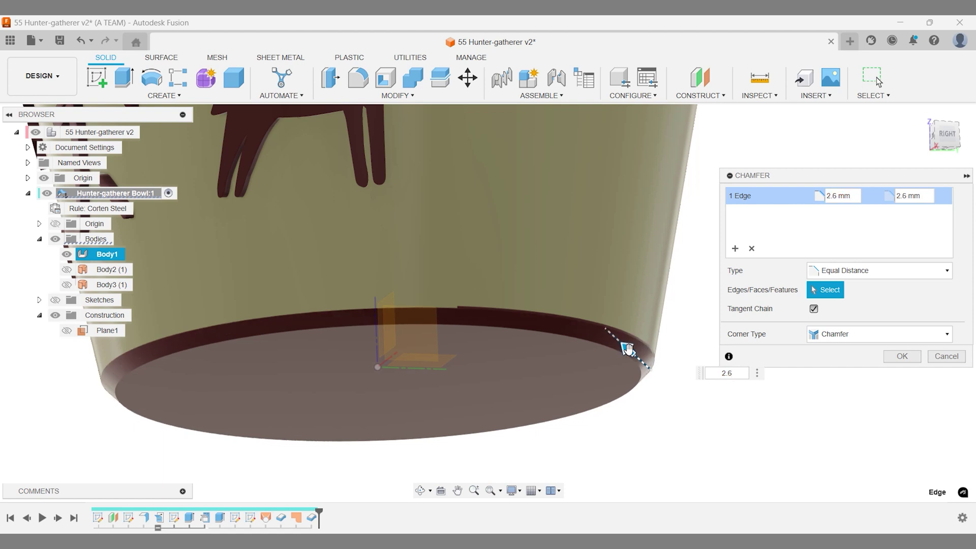
{"action": "key", "text": "Return"}
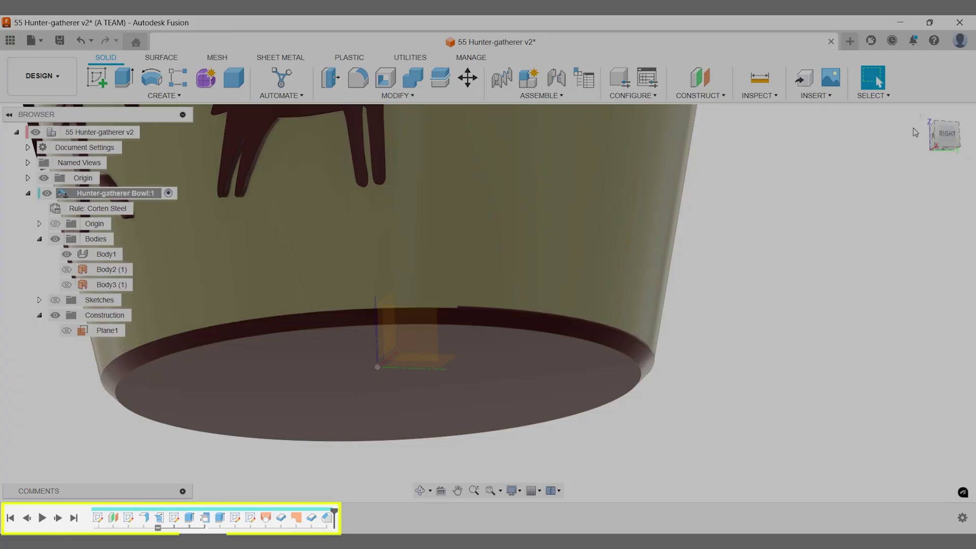
- Hide the design's top-level origin planes and axes, with the bowl in the home view
{"action": "left_click", "coordinate": [920, 115]}
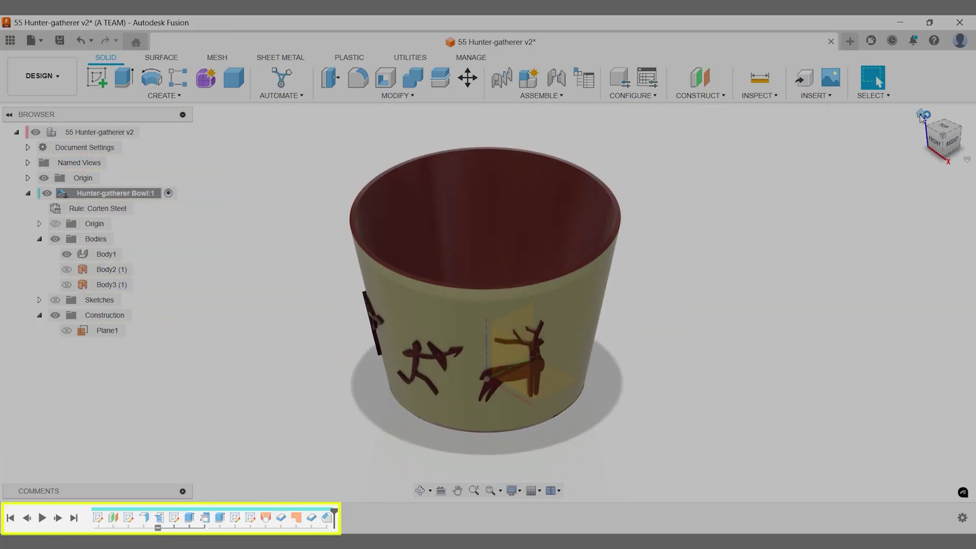
{"action": "left_click", "coordinate": [939, 140]}
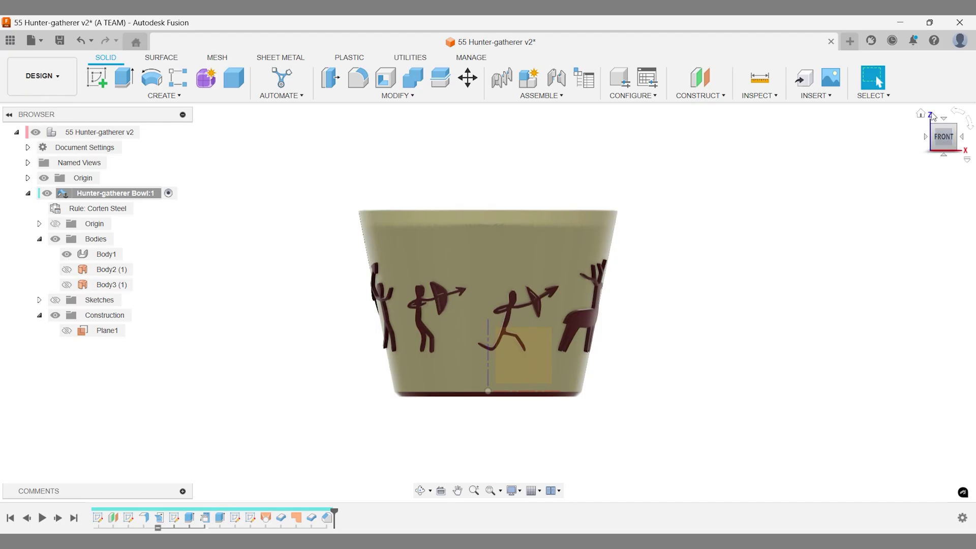
{"action": "left_click", "coordinate": [921, 116]}
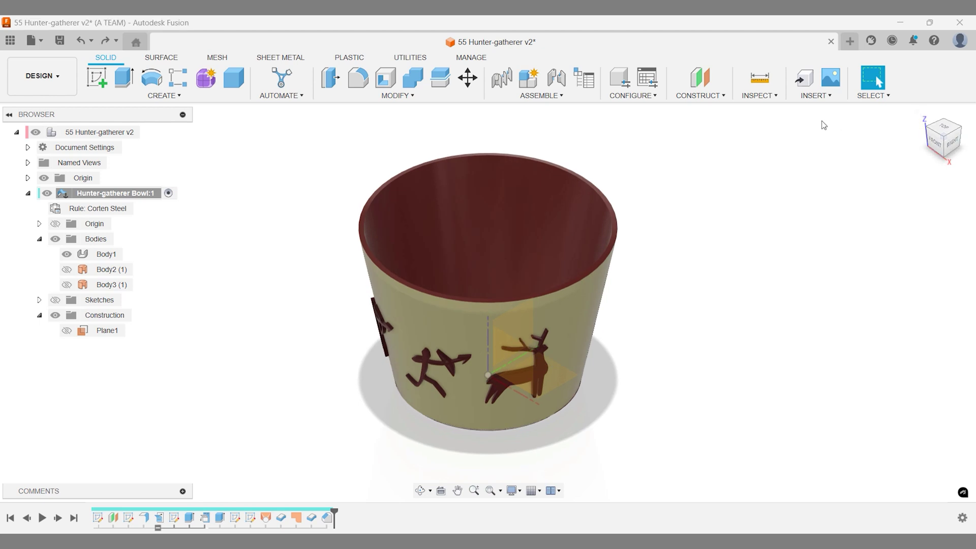
{"action": "left_click", "coordinate": [44, 178]}
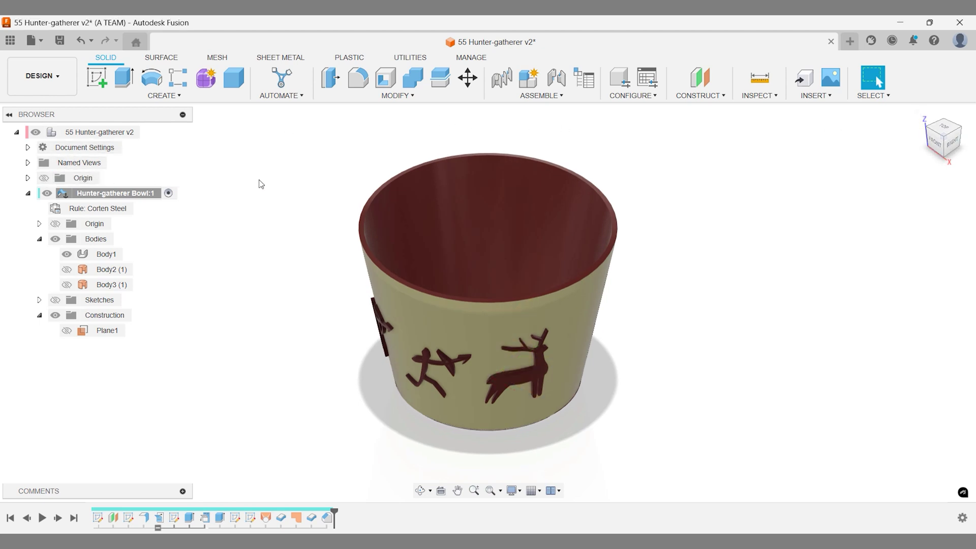
{"action": "key", "text": "f"}
{"action": "scroll", "coordinate": [290, 185], "scroll_direction": "up", "scroll_amount": 2}
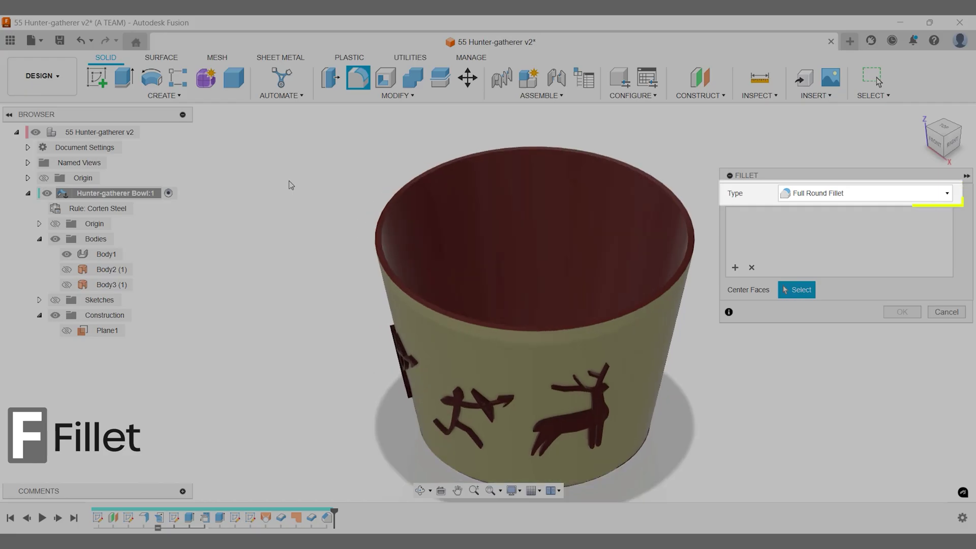
{"action": "scroll", "coordinate": [291, 185], "scroll_direction": "up", "scroll_amount": 1}
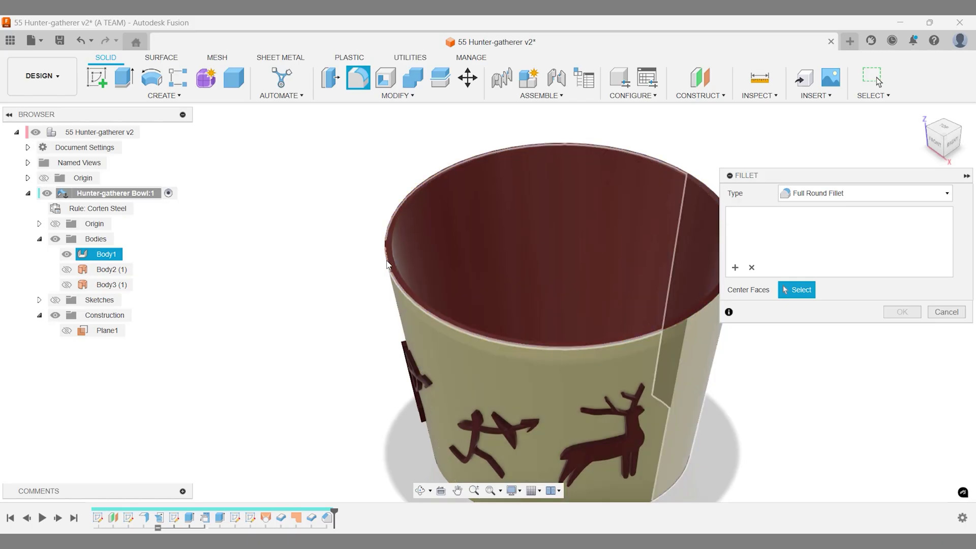
{"action": "left_click", "coordinate": [387, 264]}
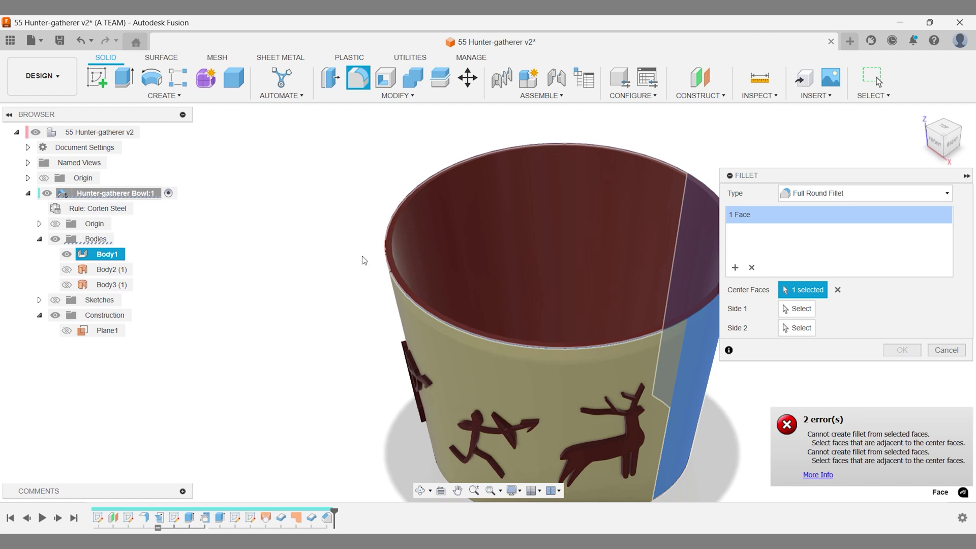
{"action": "middle_click_drag", "start_coordinate": [363, 261], "coordinate": [276, 247]}
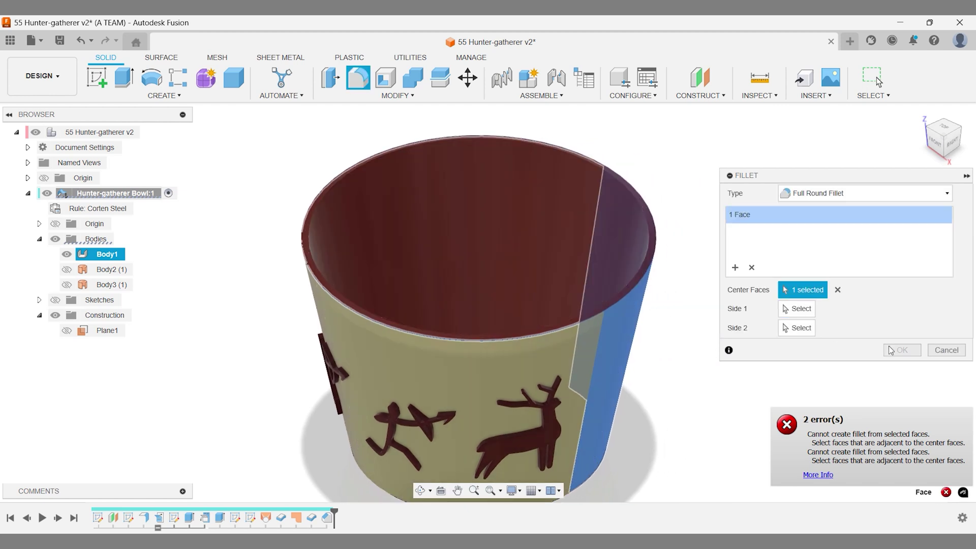
{"action": "left_click", "coordinate": [642, 208]}
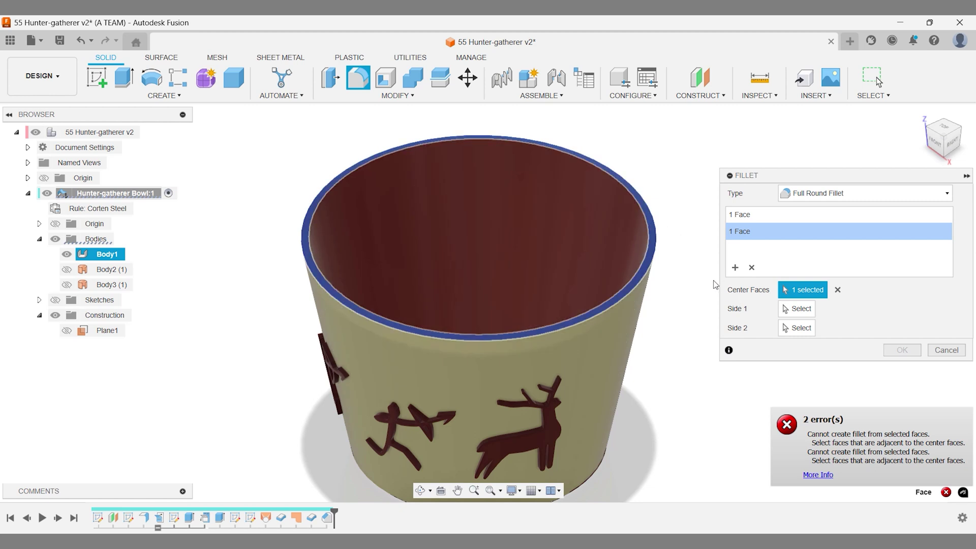
{"action": "key", "text": "Escape"}
- Round the bowl's top rim with a full round fillet, using the rim face as the center face
{"action": "key", "text": "f"}
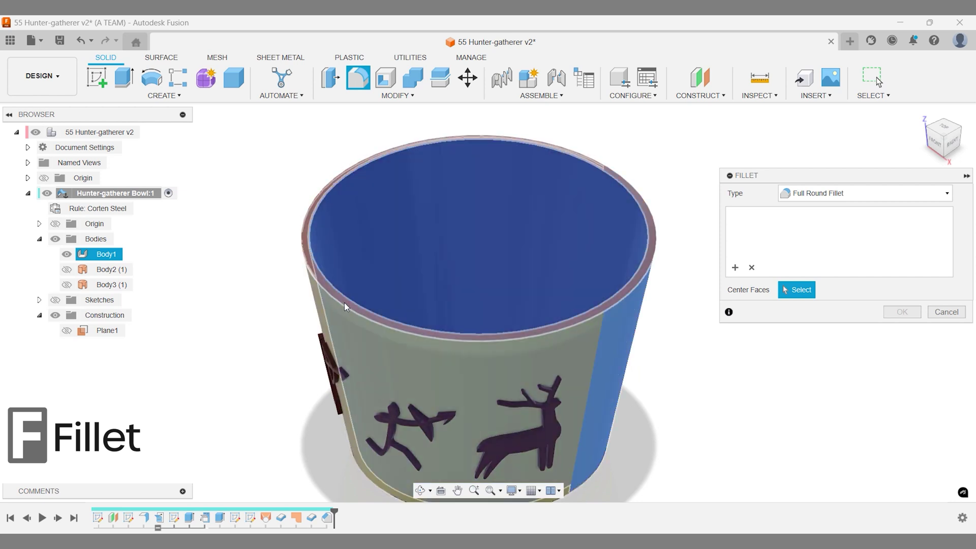
{"action": "left_click", "coordinate": [344, 303]}
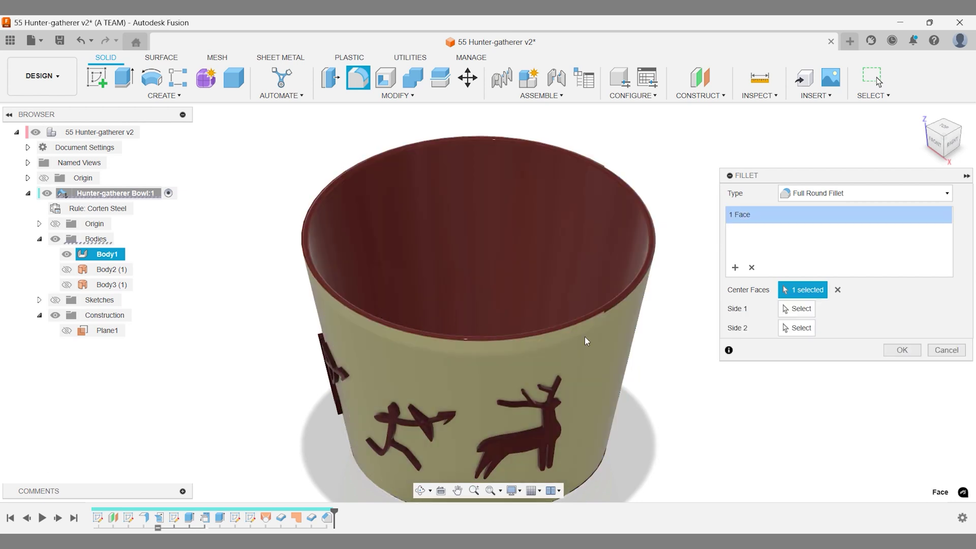
{"action": "left_click", "coordinate": [886, 351]}
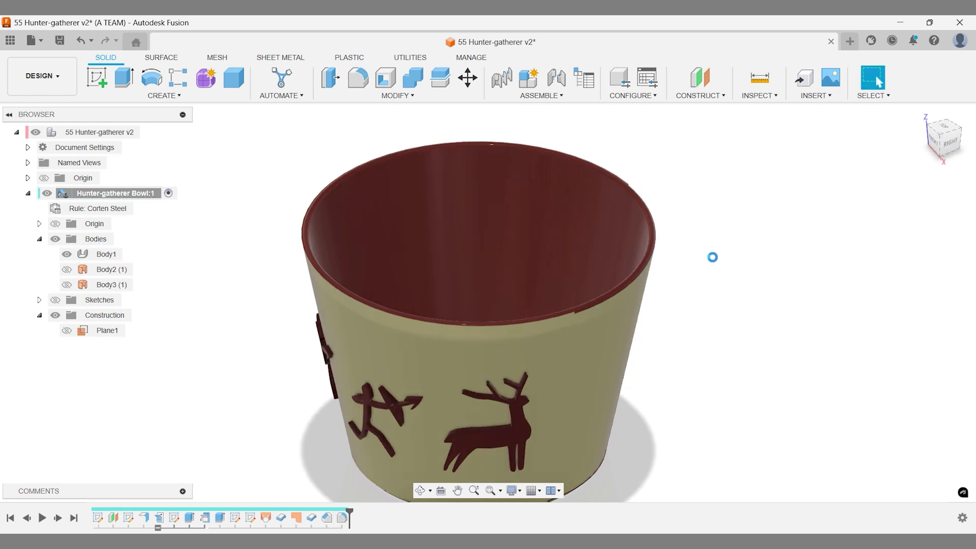
{"action": "middle_click_drag", "start_coordinate": [712, 258], "coordinate": [795, 246], "text": "shift"}
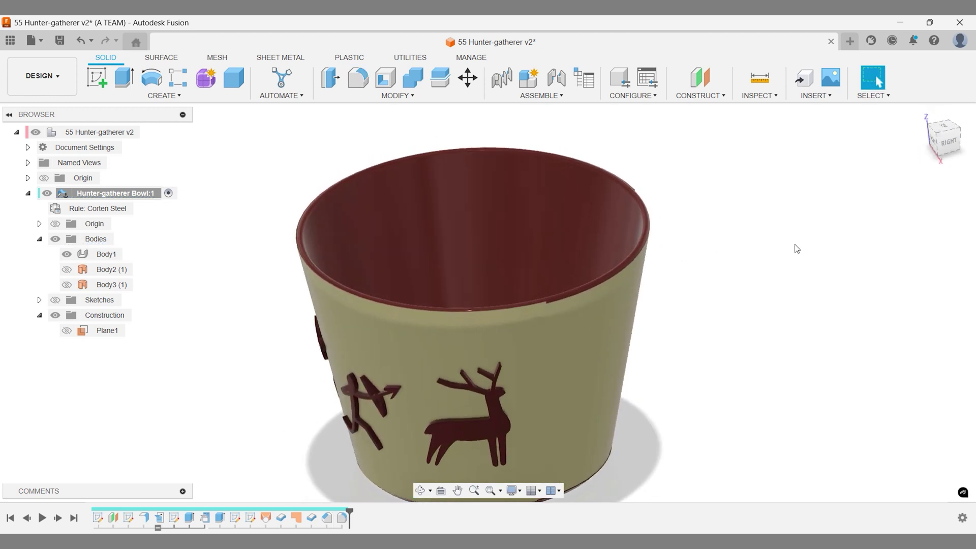
- Start a new sketch on the front vertical origin plane through the bowl
{"action": "left_click", "coordinate": [922, 114]}
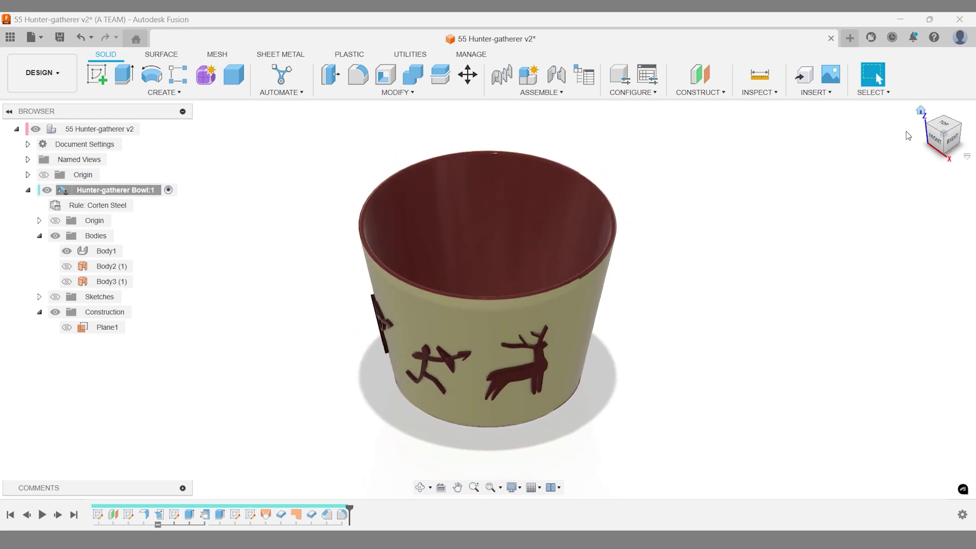
{"action": "type", "text": "ssk"}
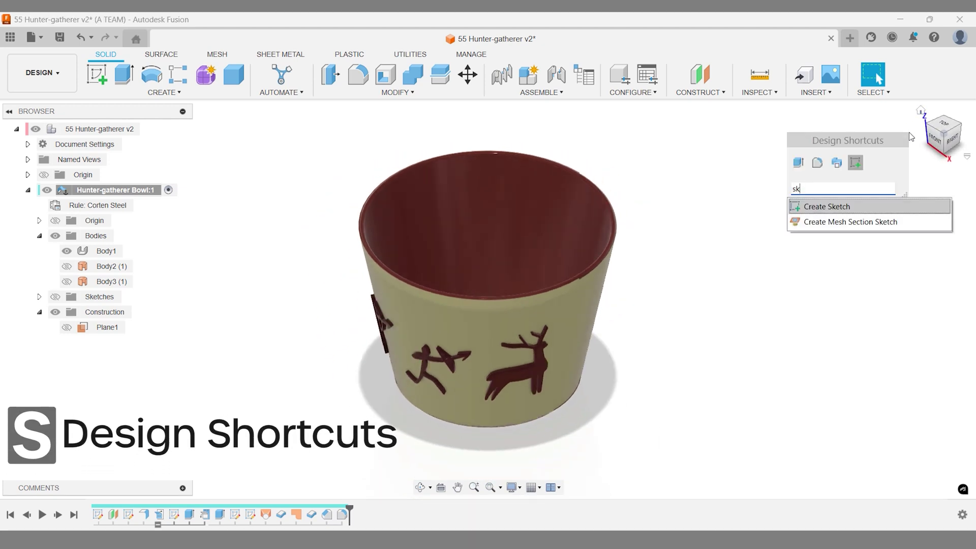
{"action": "key", "text": "Return"}
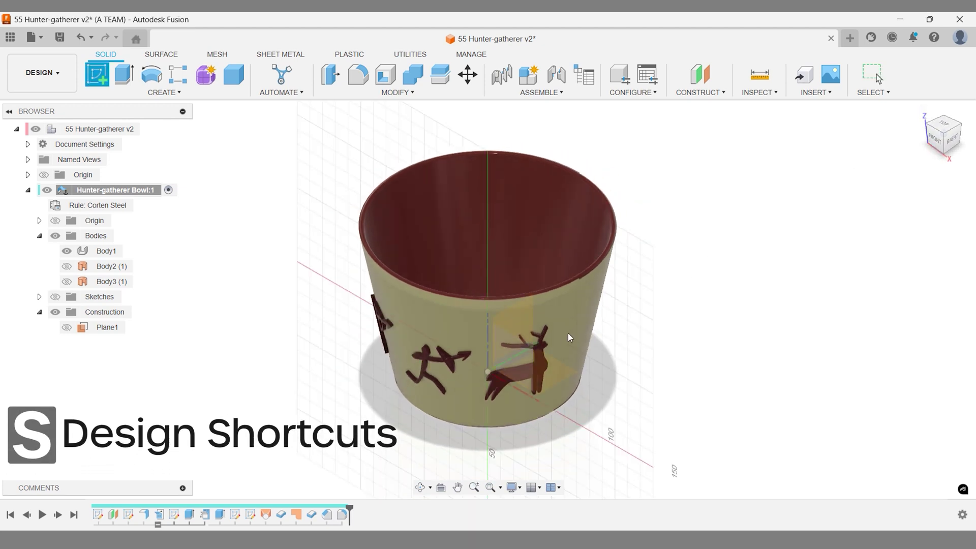
{"action": "left_click", "coordinate": [518, 350]}
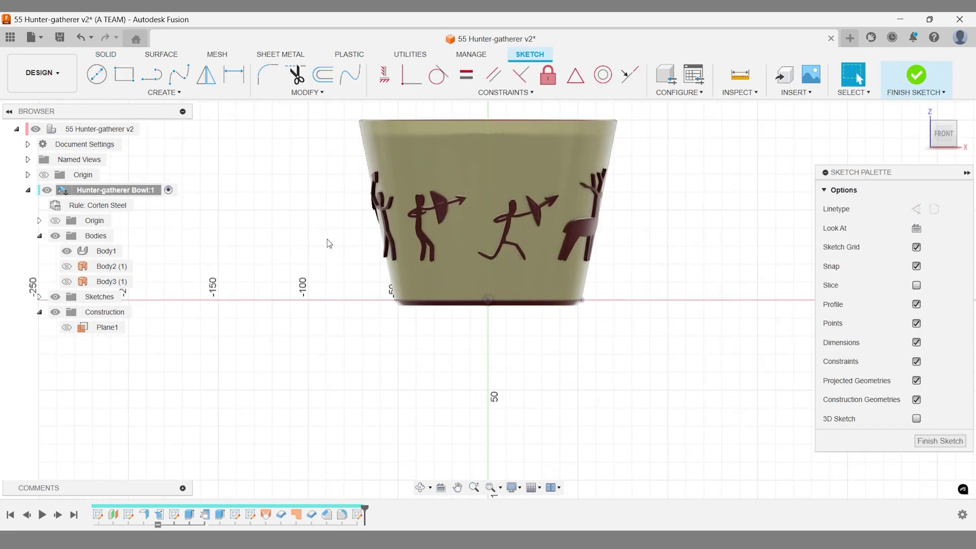
- Sketch a wavy fit point spline through seven points across the upper wall, extending past both sides of the bowl
{"action": "type", "text": "s"}
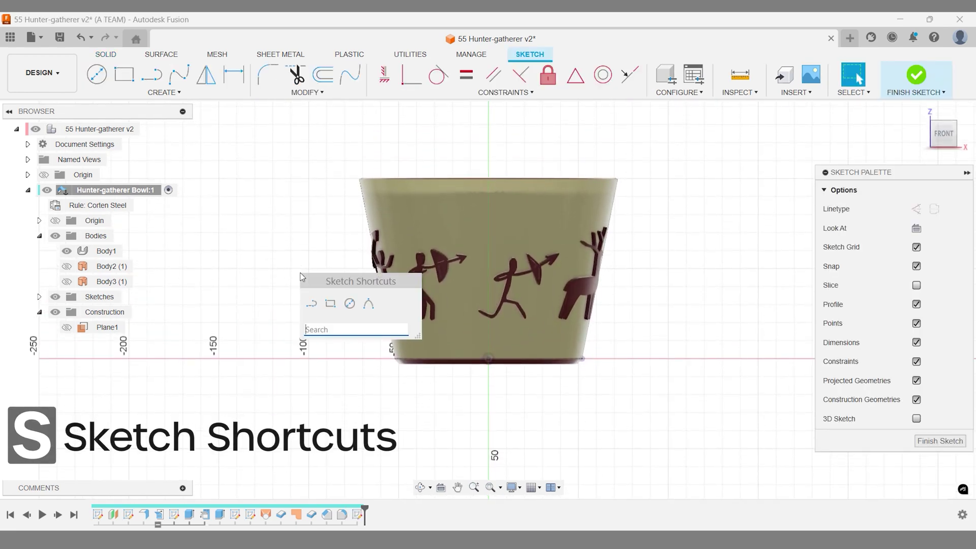
{"action": "type", "text": "spli"}
{"action": "key", "text": "Down"}
{"action": "key", "text": "Down"}
{"action": "key", "text": "Return"}
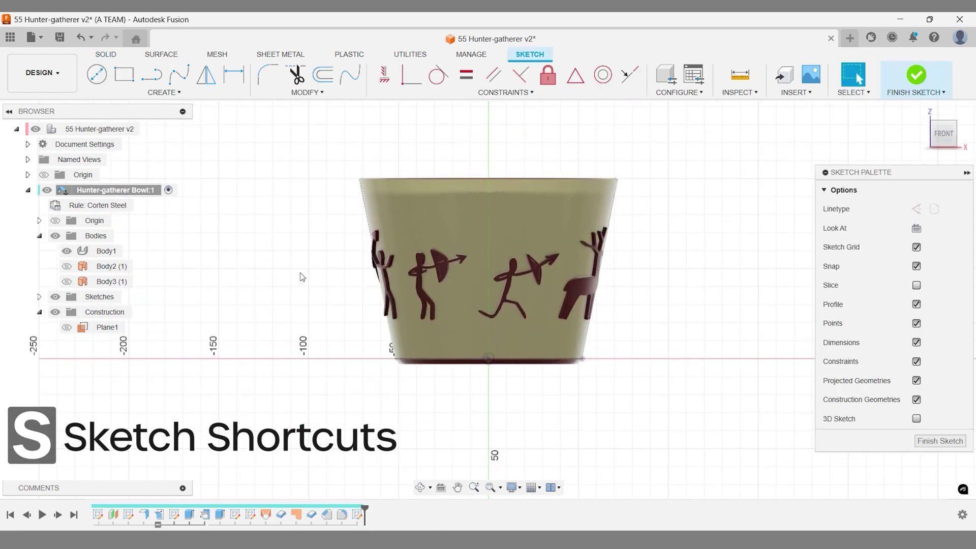
{"action": "left_click", "coordinate": [291, 214]}
{"action": "left_click", "coordinate": [344, 196]}
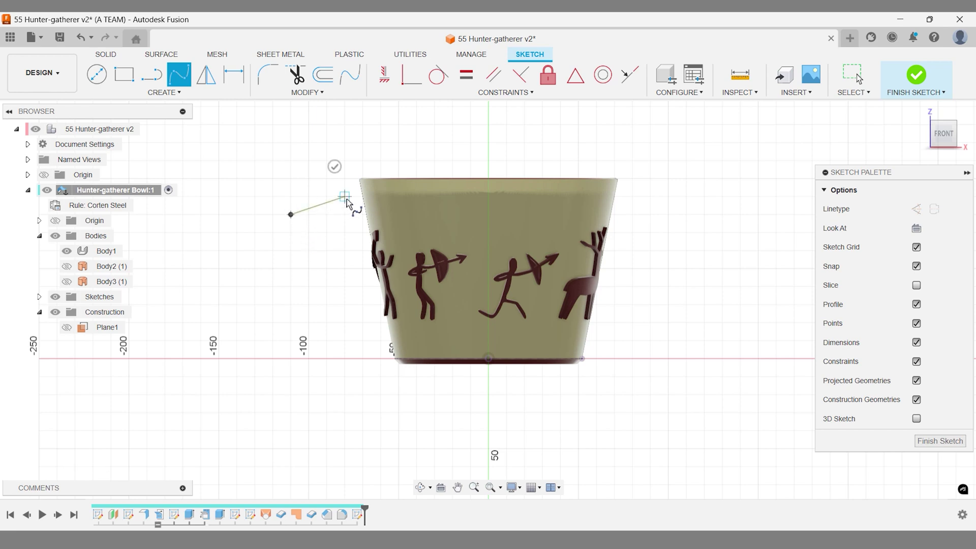
{"action": "left_click", "coordinate": [399, 214]}
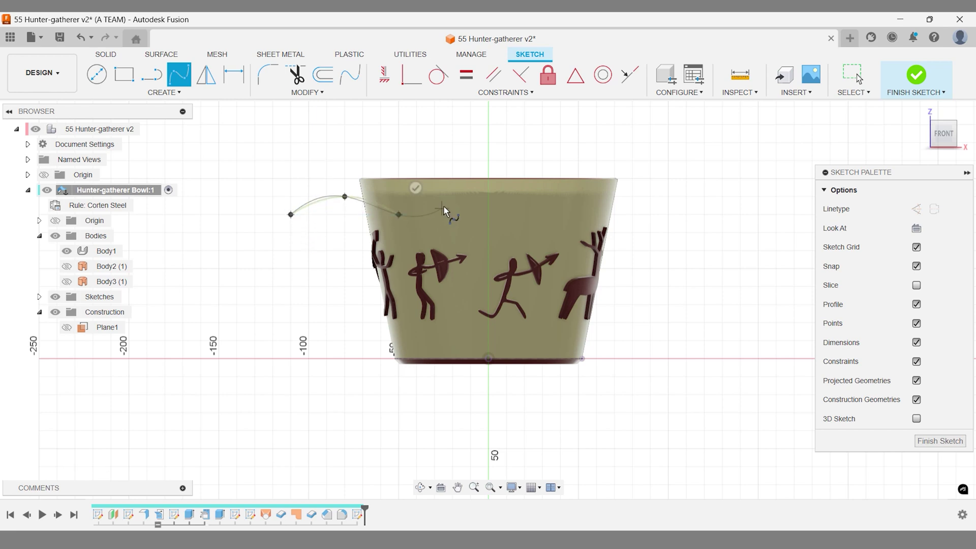
{"action": "left_click", "coordinate": [458, 198]}
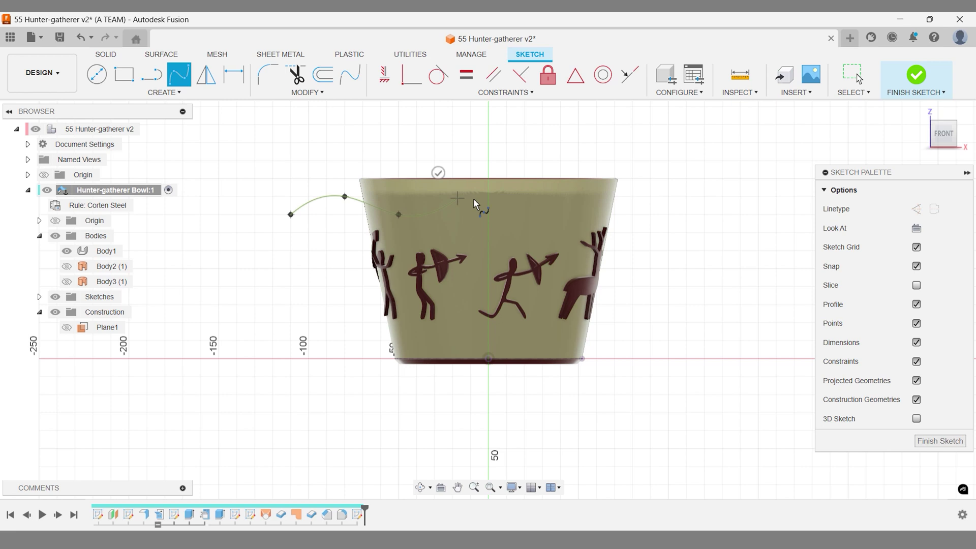
{"action": "left_click", "coordinate": [527, 212]}
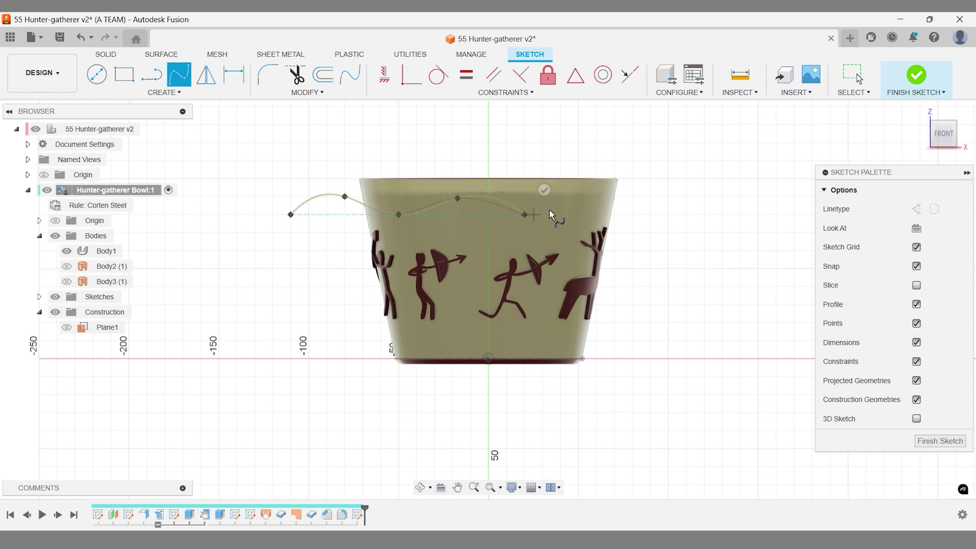
{"action": "left_click", "coordinate": [599, 197]}
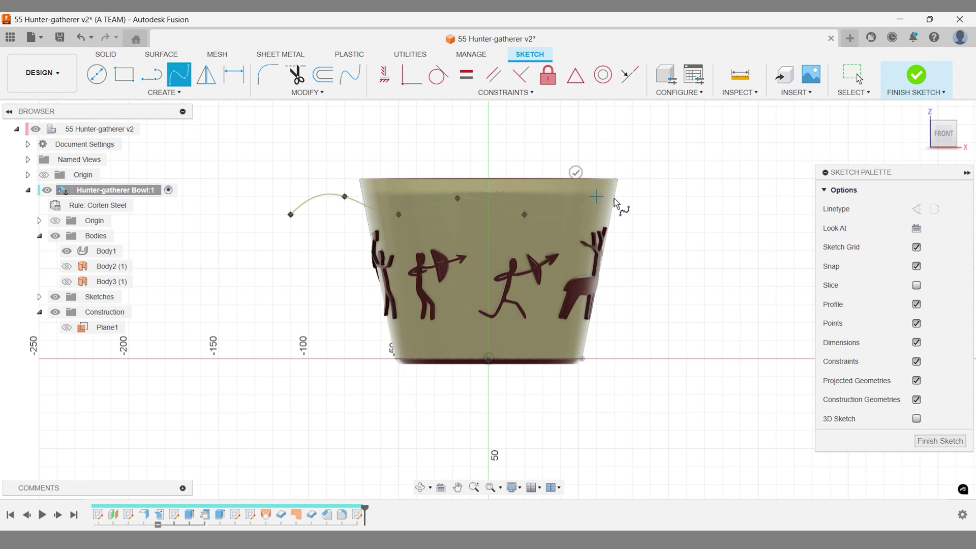
{"action": "left_click", "coordinate": [667, 214]}
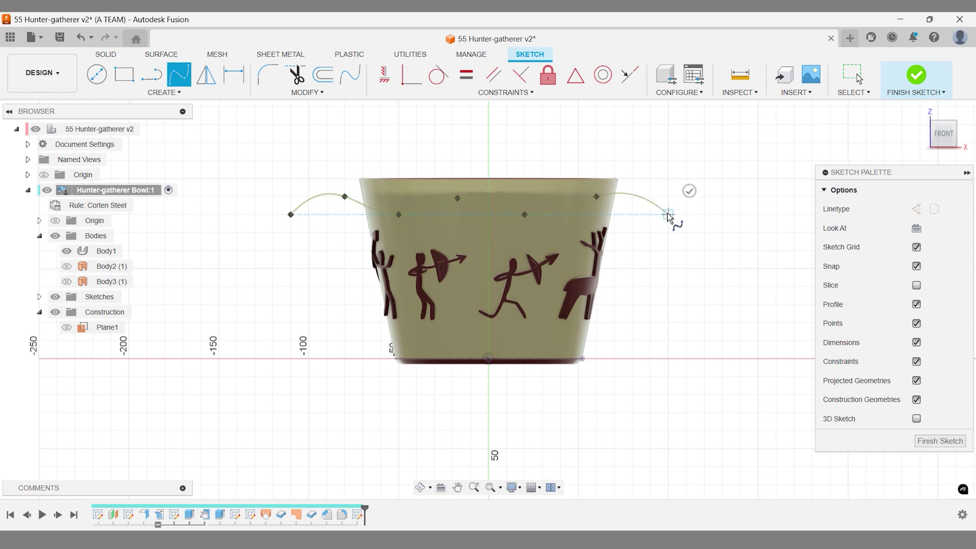
{"action": "left_click", "coordinate": [689, 192]}
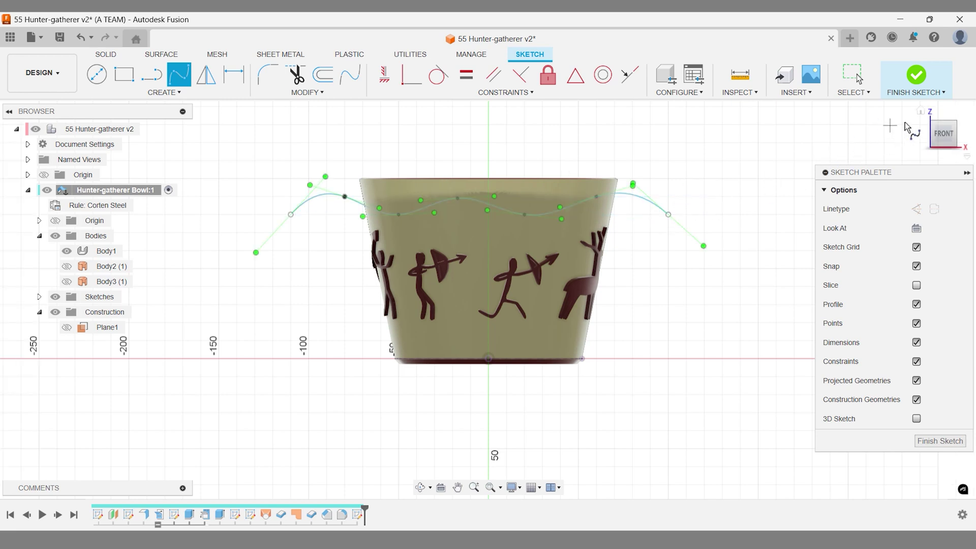
- Finish the wavy spline sketch and show the bowl's sketches in the home view
{"action": "left_click", "coordinate": [920, 110]}
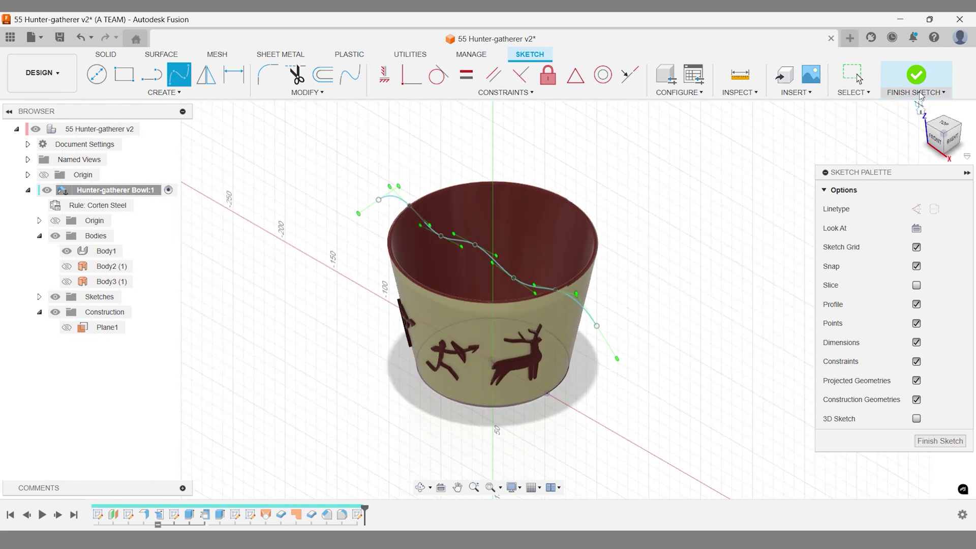
{"action": "left_click", "coordinate": [920, 92]}
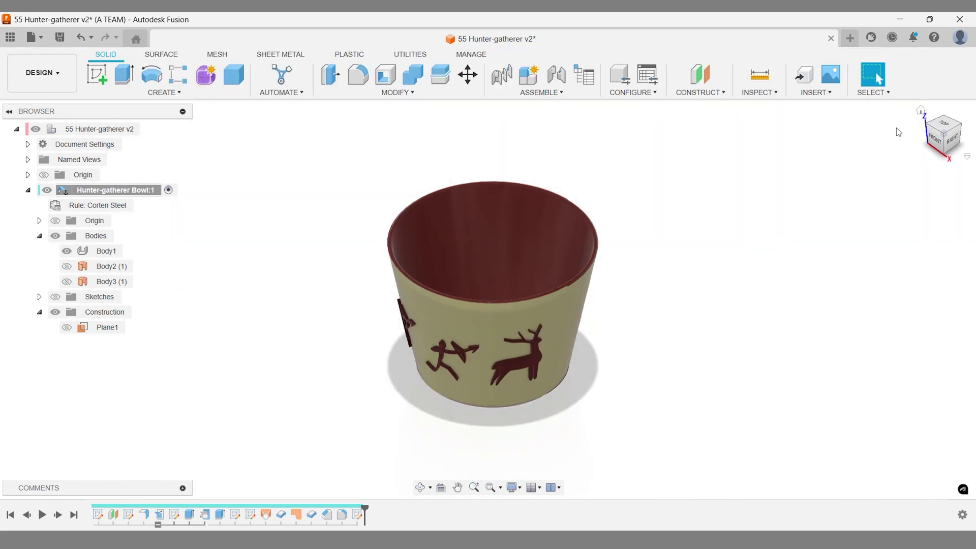
{"action": "left_click", "coordinate": [55, 297]}
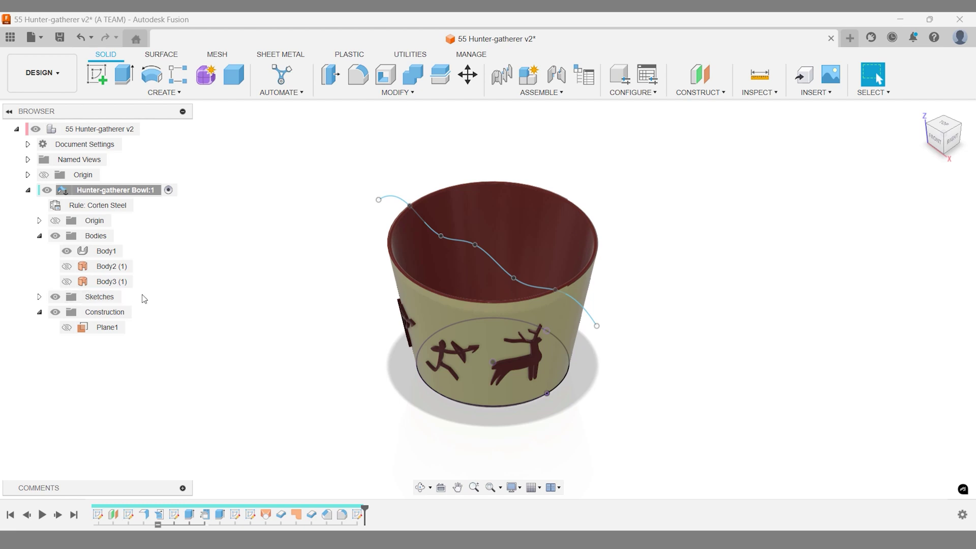
- Extrude the wavy spline as a new surface body, symmetrically 100 mm to each side of the sketch plane
{"action": "type", "text": "s"}
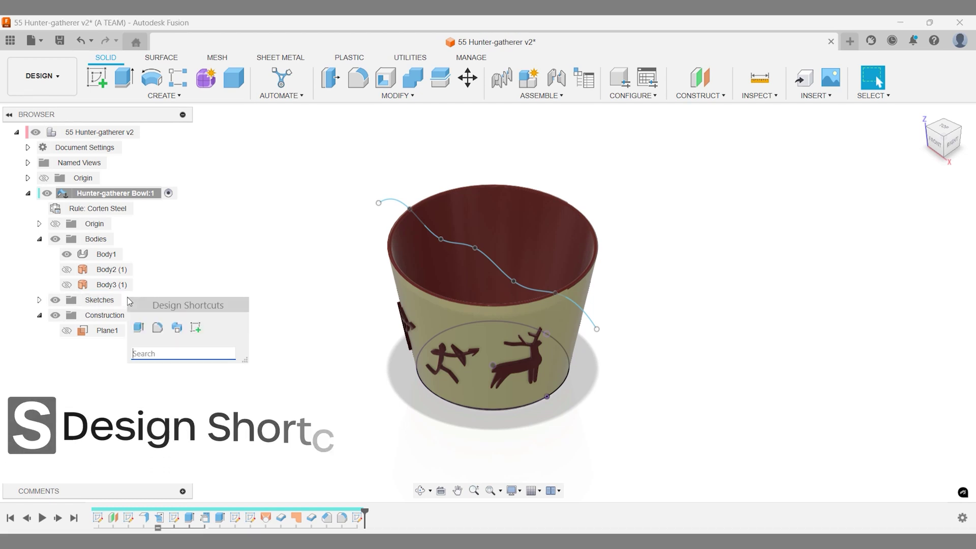
{"action": "type", "text": "ex"}
{"action": "key", "text": "Down"}
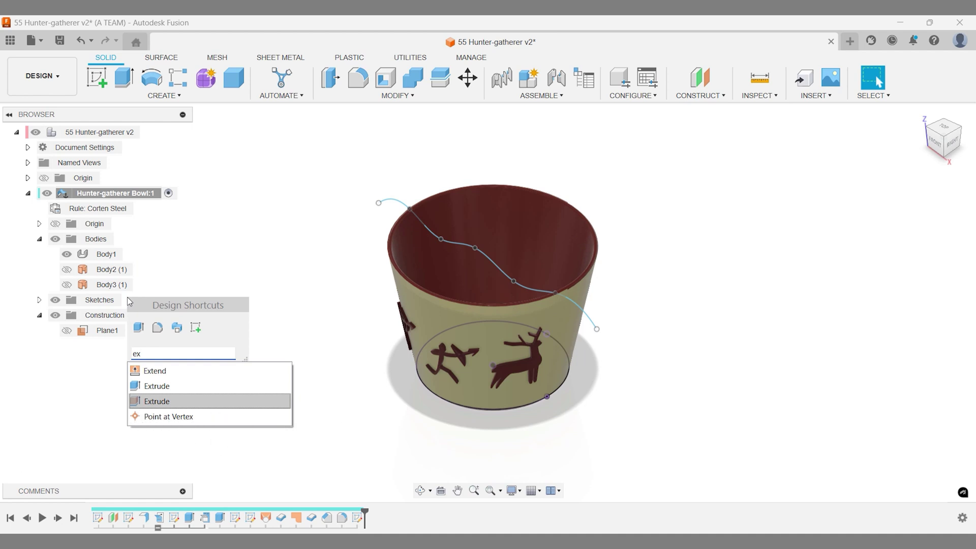
{"action": "key", "text": "Return"}
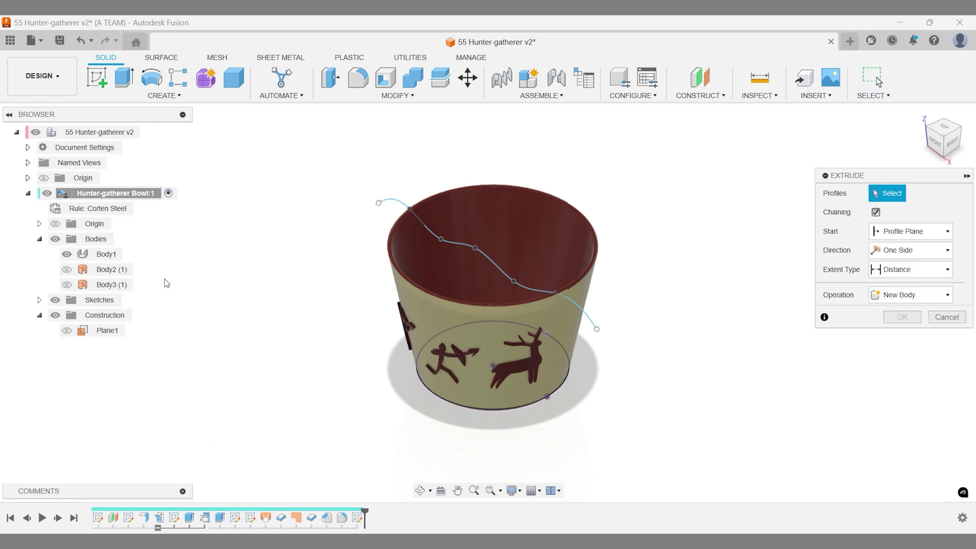
{"action": "left_click", "coordinate": [453, 238]}
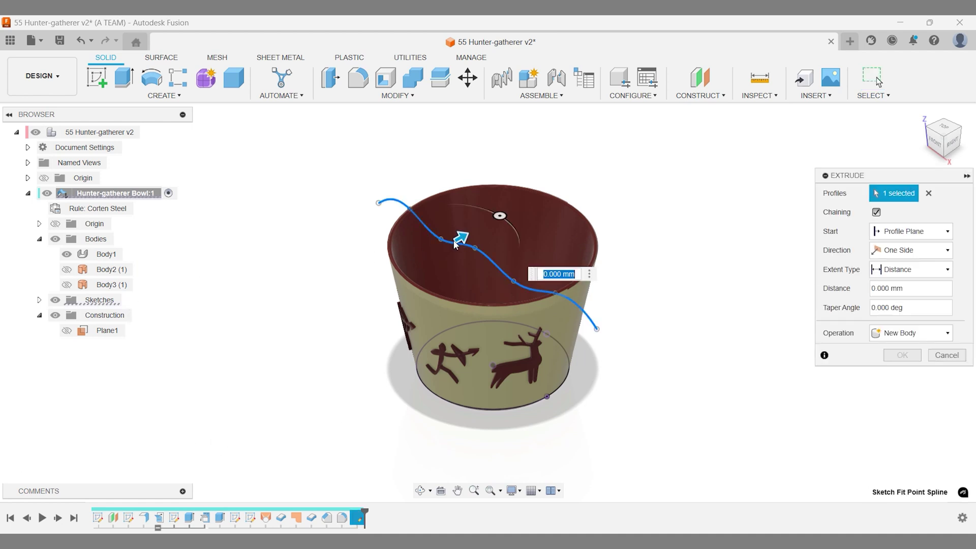
{"action": "left_click", "coordinate": [872, 252]}
{"action": "left_click", "coordinate": [892, 295]}
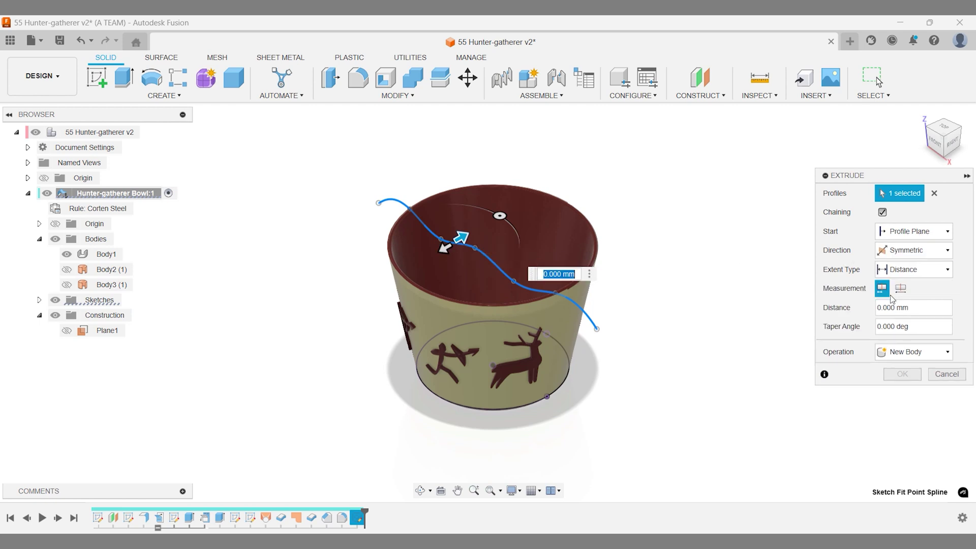
{"action": "left_click_drag", "start_coordinate": [445, 246], "coordinate": [363, 290]}
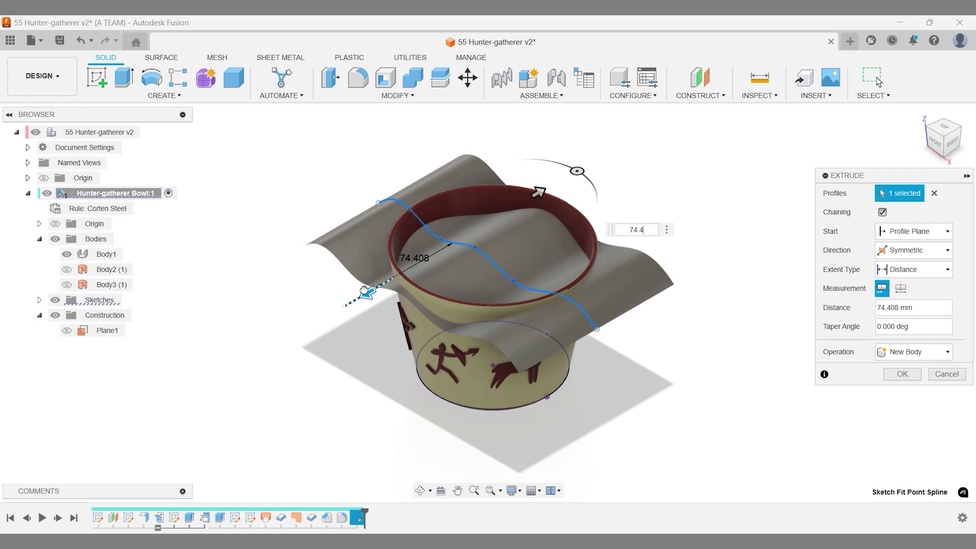
{"action": "type", "text": "00"}
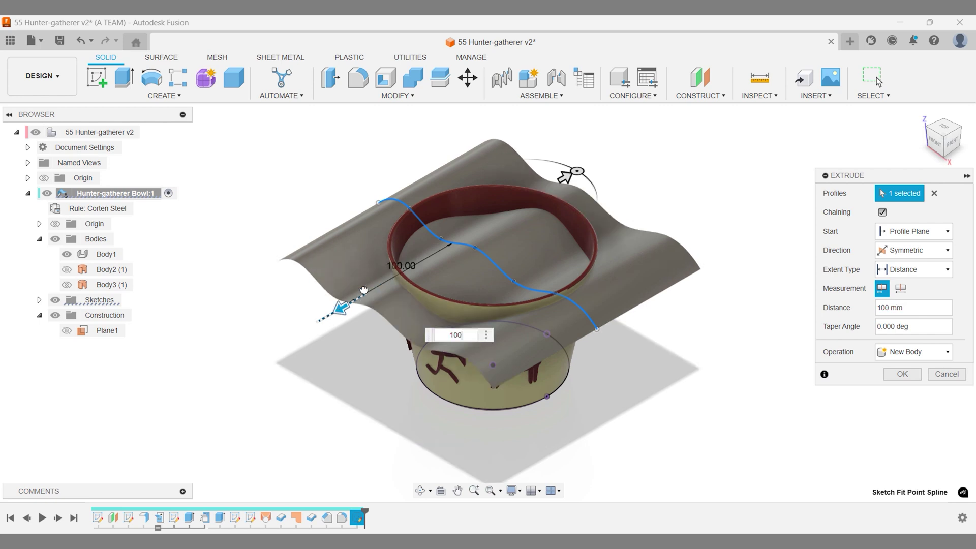
{"action": "key", "text": "Return"}
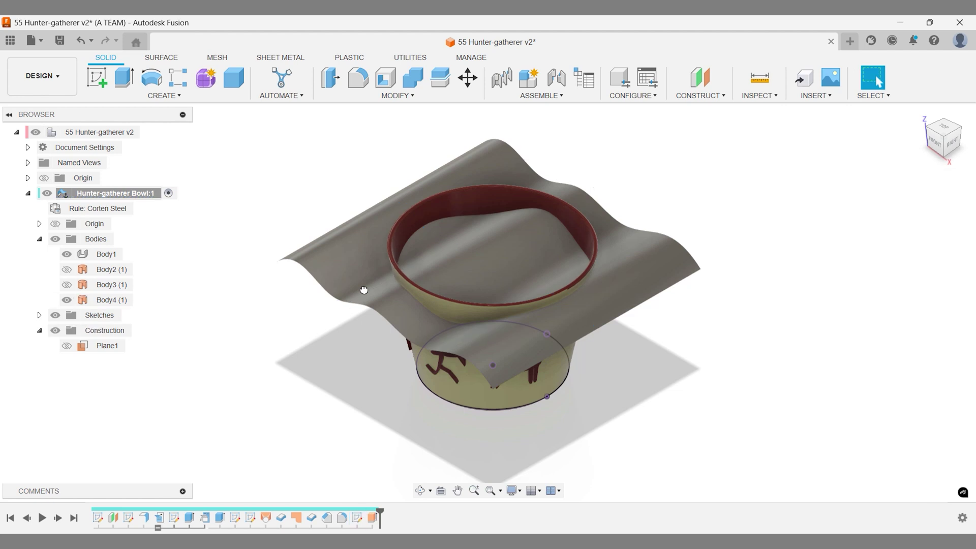
- Split the bowl body using the extruded wavy surface as the splitting tool
{"action": "left_click", "coordinate": [939, 144]}
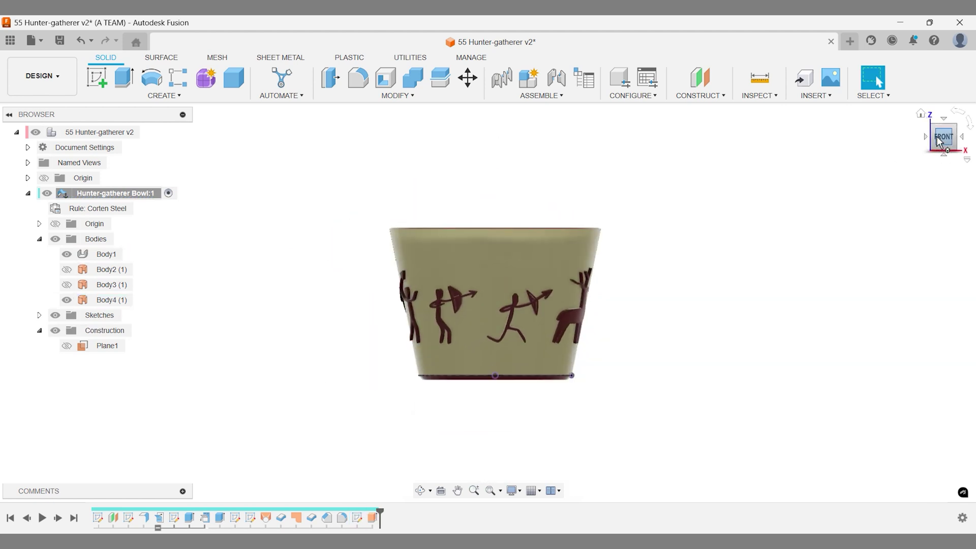
{"action": "left_click", "coordinate": [920, 112]}
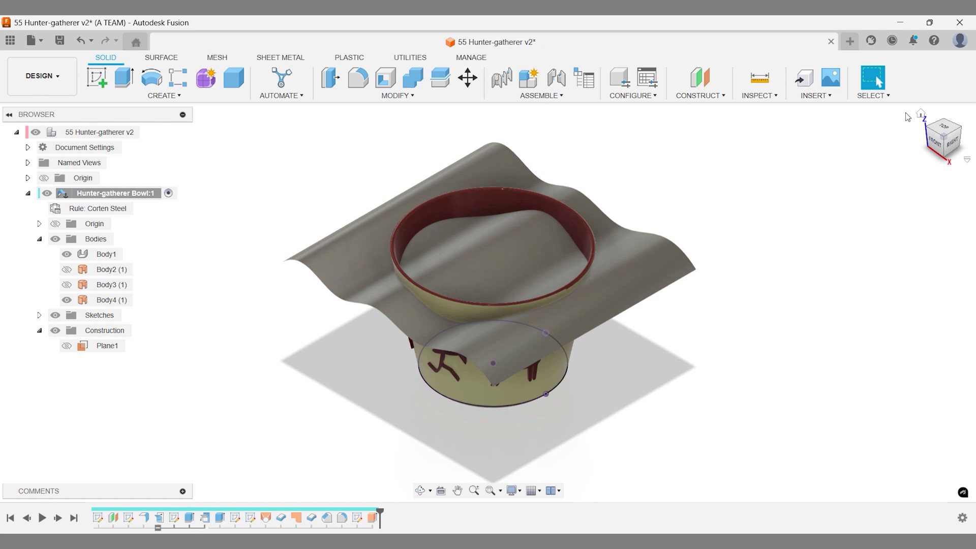
{"action": "type", "text": "s"}
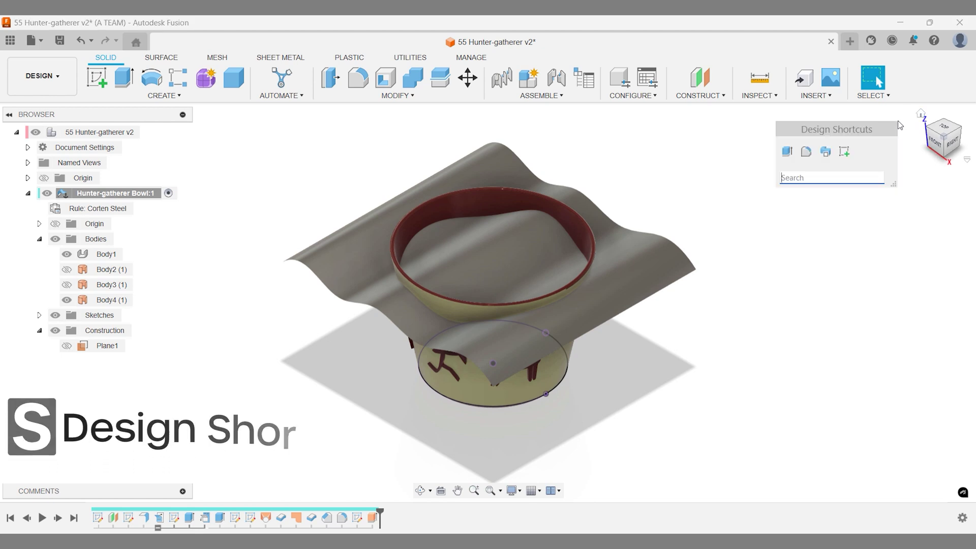
{"action": "type", "text": "spli"}
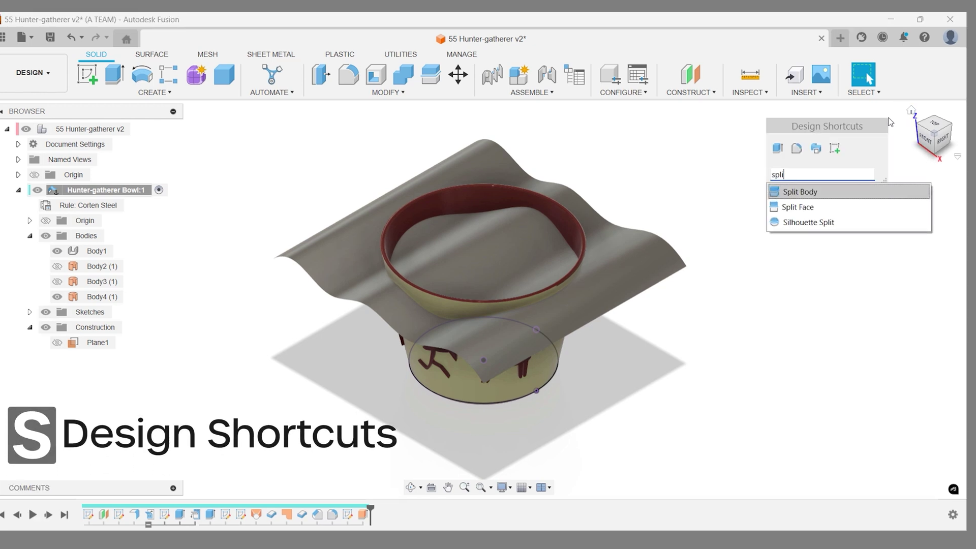
{"action": "key", "text": "Return"}
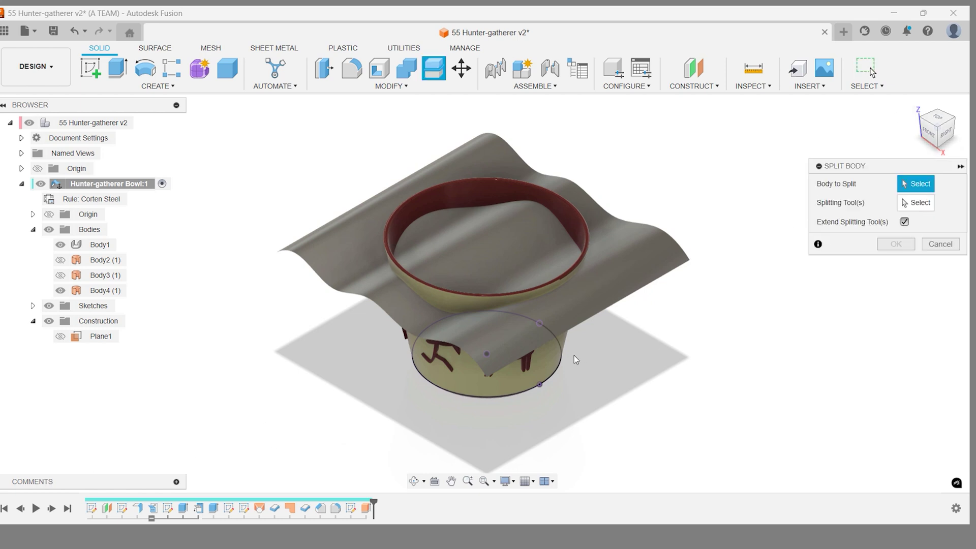
{"action": "left_click", "coordinate": [546, 345]}
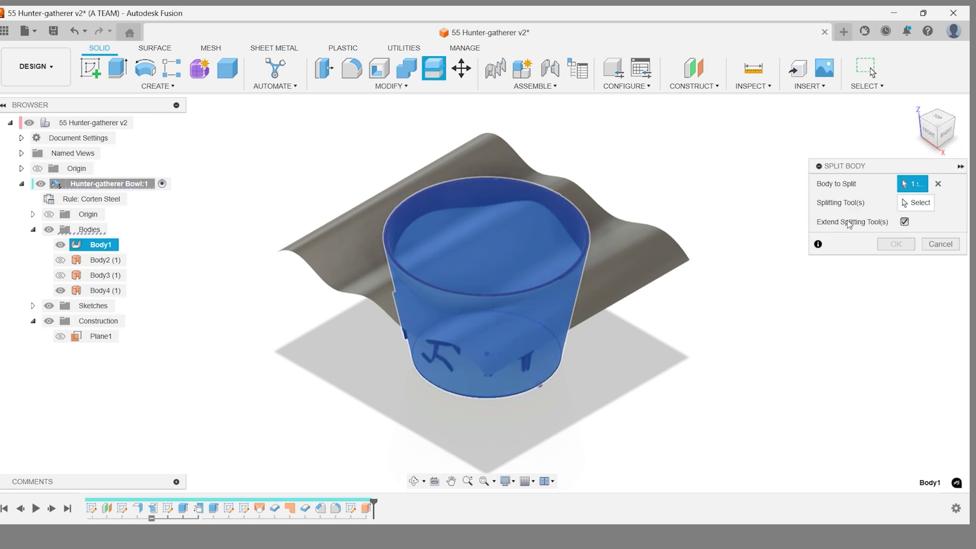
{"action": "left_click", "coordinate": [917, 202]}
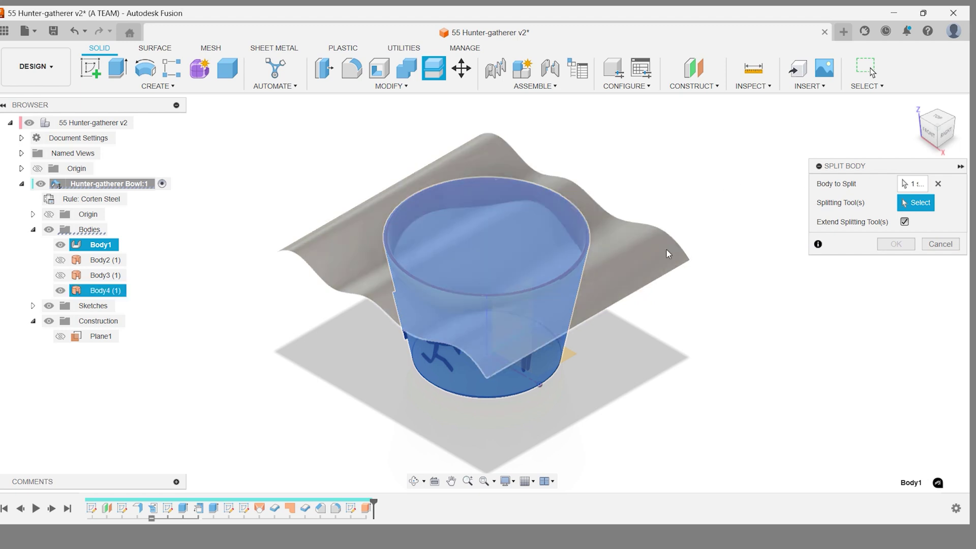
{"action": "left_click", "coordinate": [661, 239]}
{"action": "key", "text": "Return"}
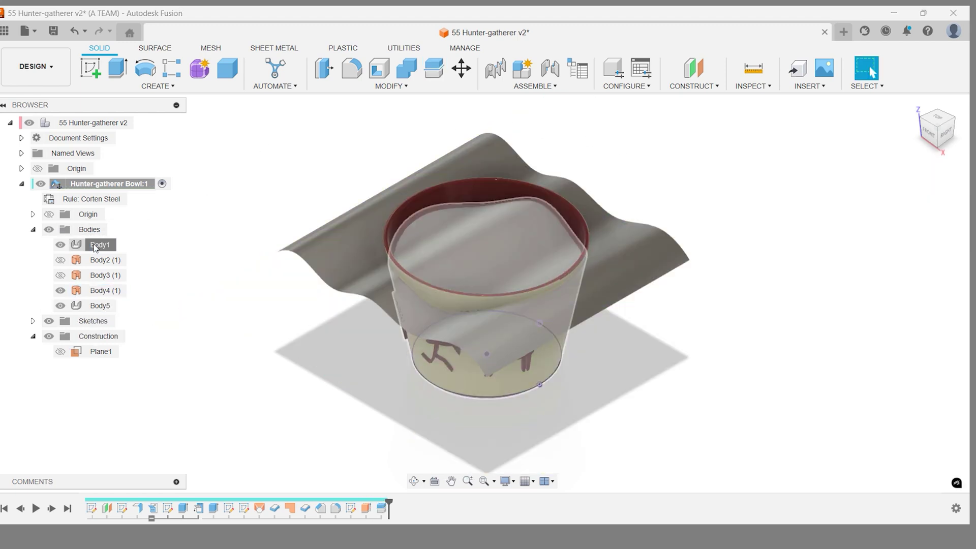
- Hide the wavy splitting surface, the cut-off upper rim body and the bowl's sketches
{"action": "left_click", "coordinate": [95, 246]}
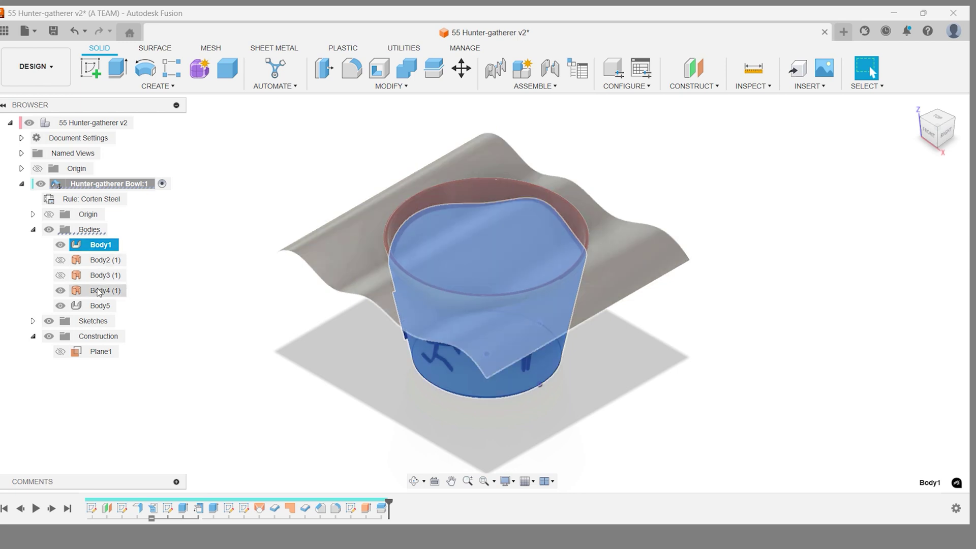
{"action": "left_click", "coordinate": [74, 291]}
{"action": "left_click", "coordinate": [62, 291]}
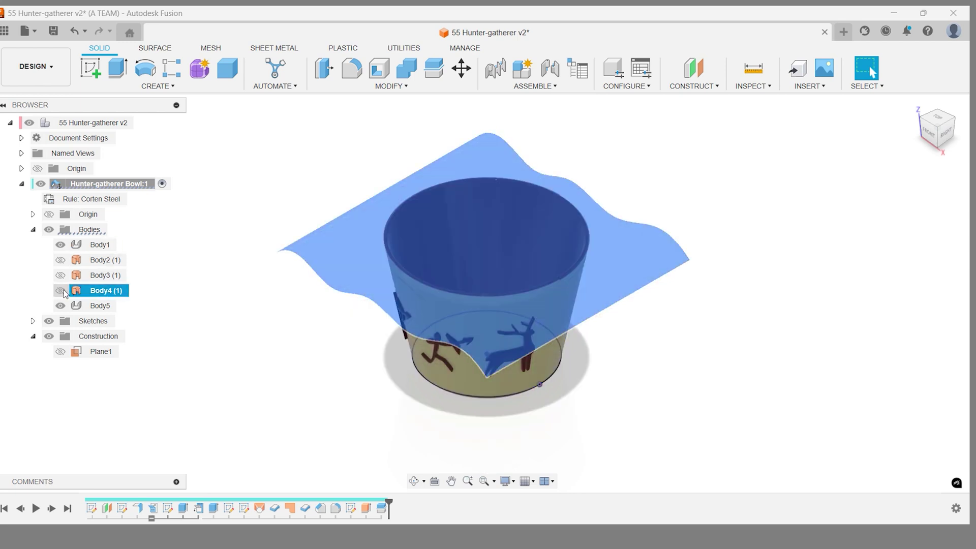
{"action": "left_click", "coordinate": [61, 305]}
{"action": "left_click", "coordinate": [235, 345]}
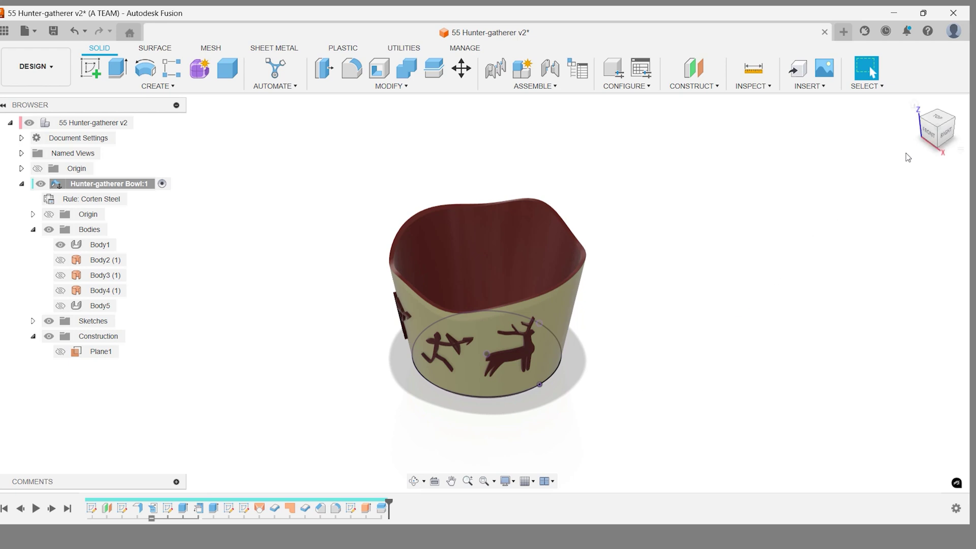
{"action": "left_click", "coordinate": [927, 135]}
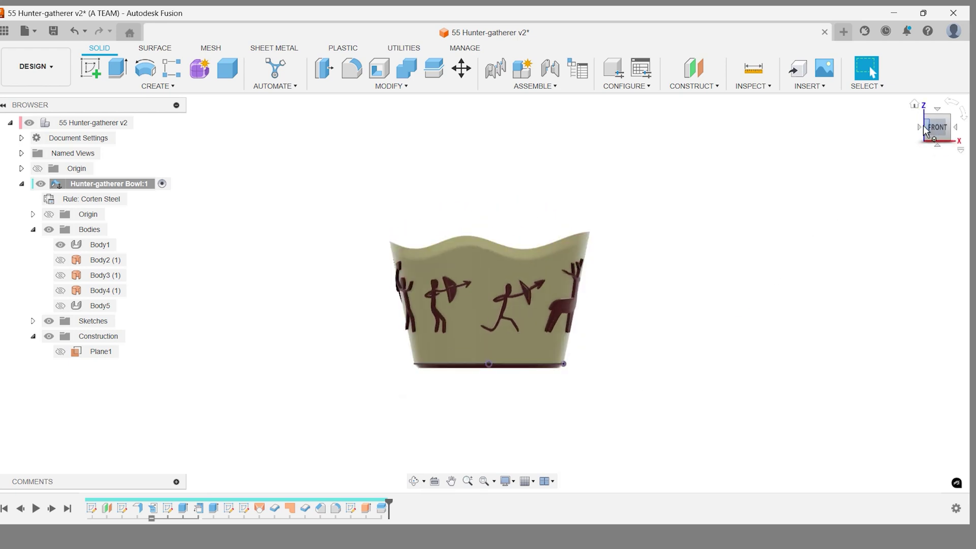
{"action": "left_click", "coordinate": [914, 105]}
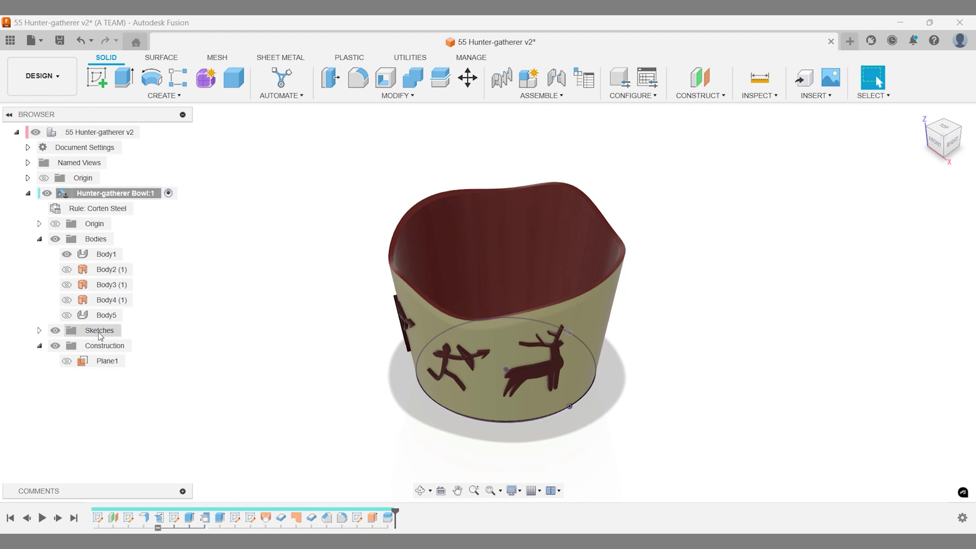
{"action": "left_click", "coordinate": [55, 330]}
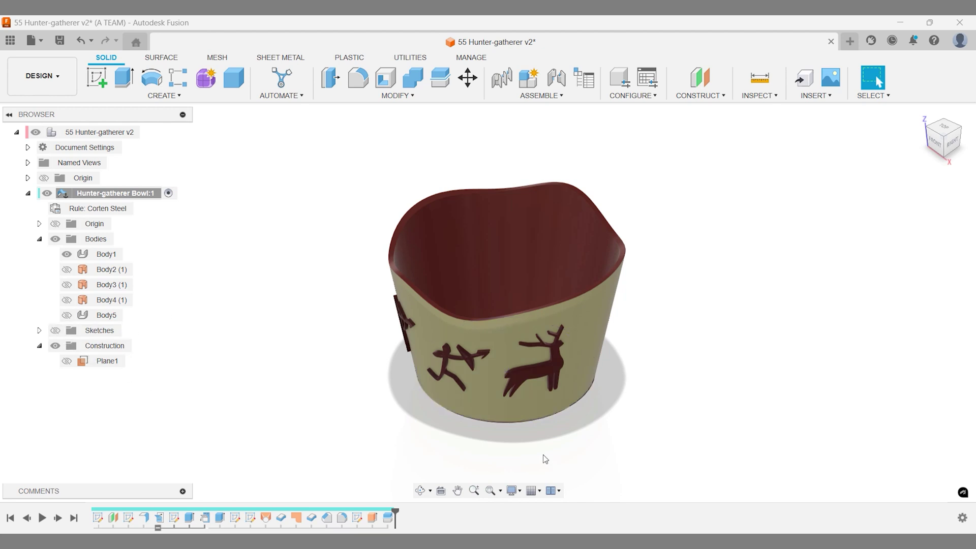
- Examine the wavy rim and the embossed figures from the sides all around the bowl
{"action": "left_click", "coordinate": [940, 144]}
{"action": "left_click", "coordinate": [935, 139]}
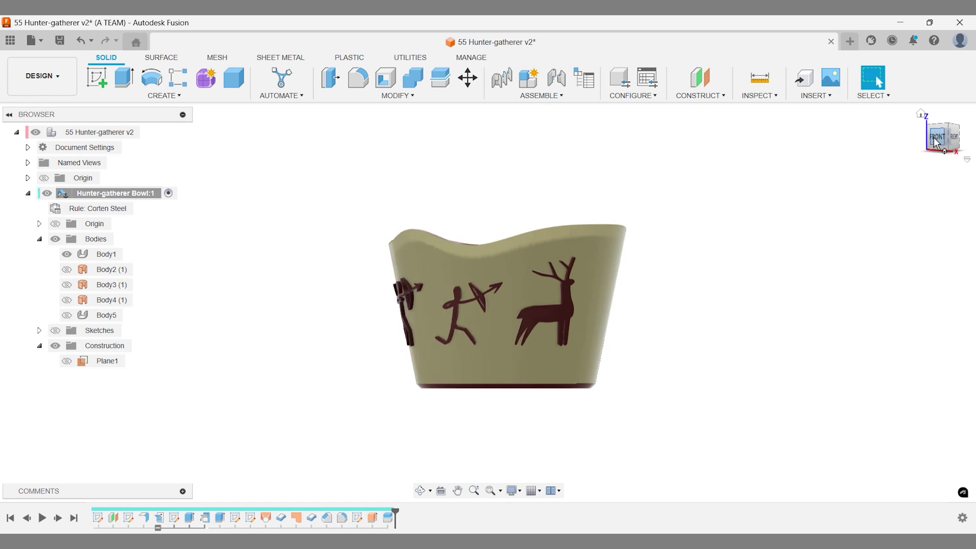
{"action": "left_click", "coordinate": [934, 137]}
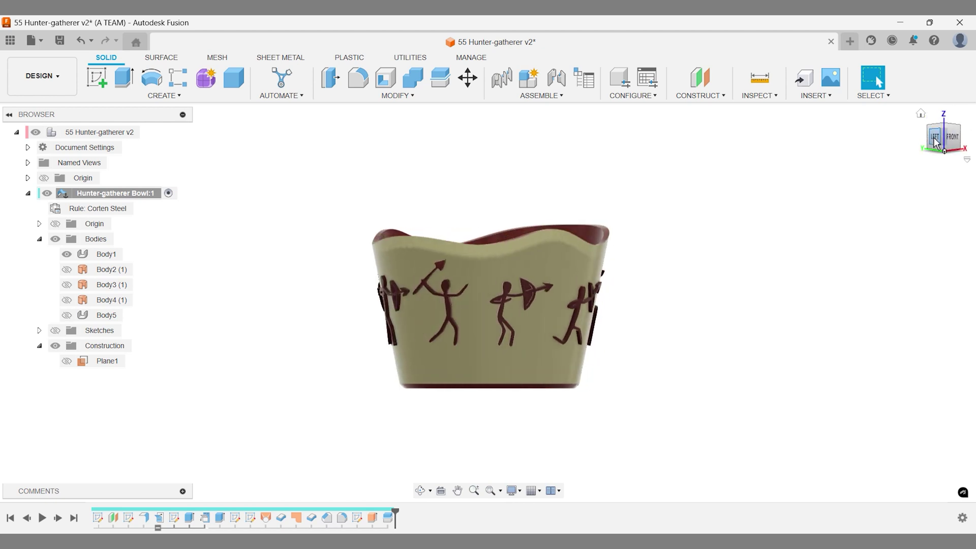
{"action": "left_click", "coordinate": [934, 137]}
{"action": "left_click", "coordinate": [934, 138]}
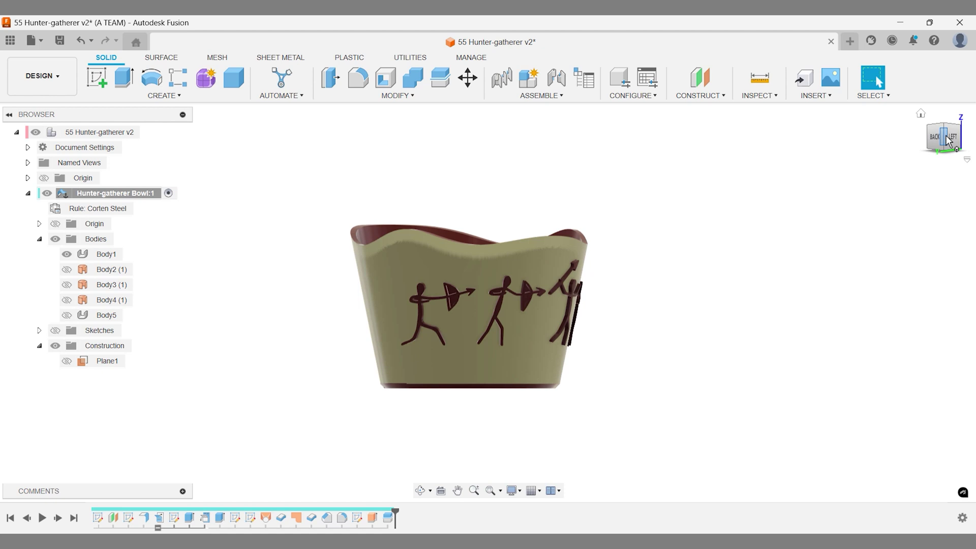
{"action": "left_click", "coordinate": [948, 139]}
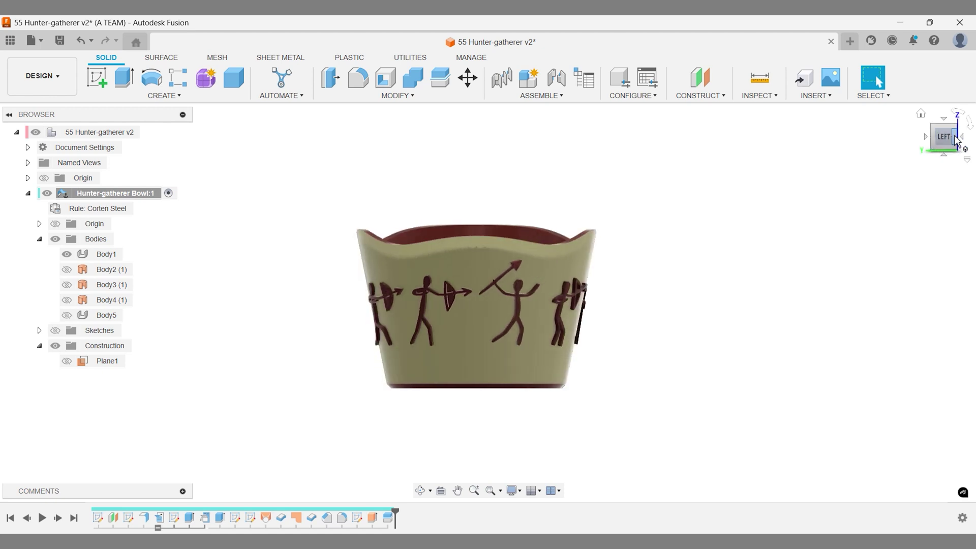
{"action": "left_click", "coordinate": [956, 138]}
{"action": "left_click", "coordinate": [956, 138]}
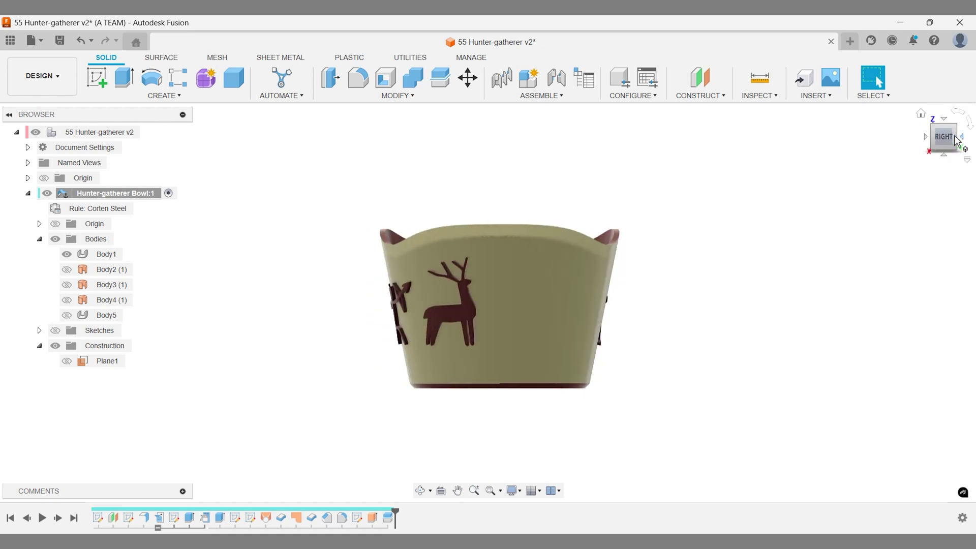